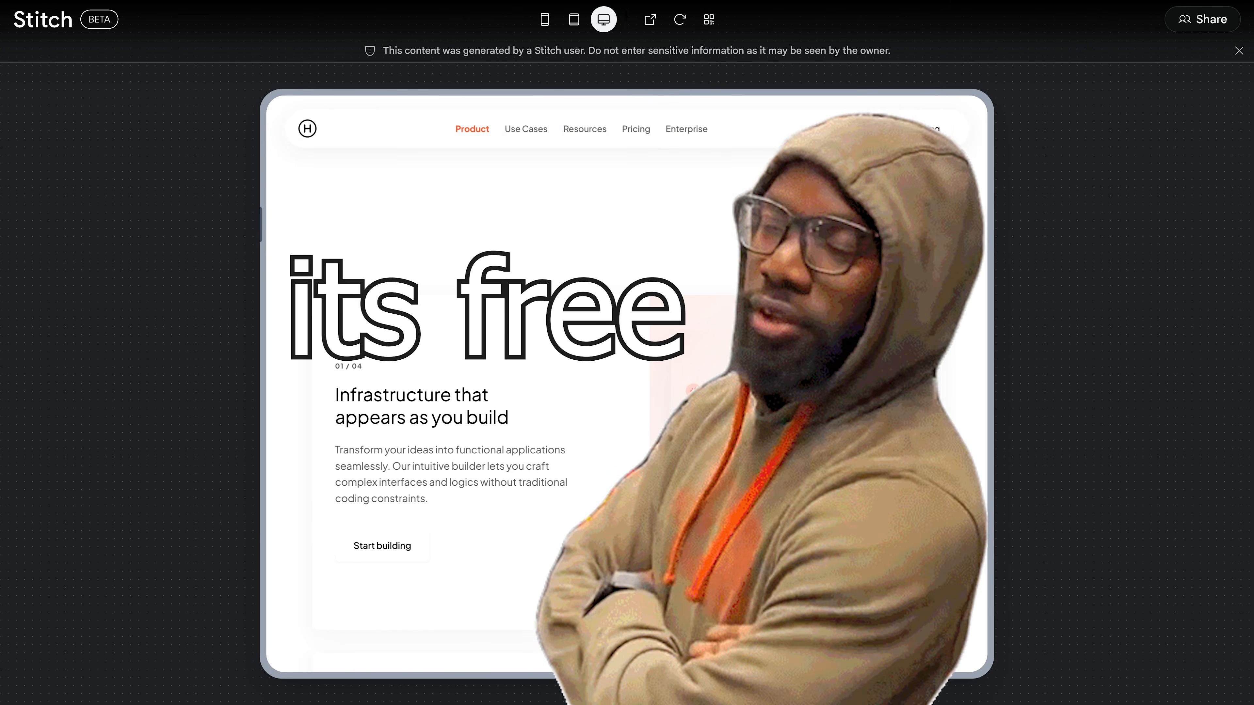
scroll(814, 320, down, 10)
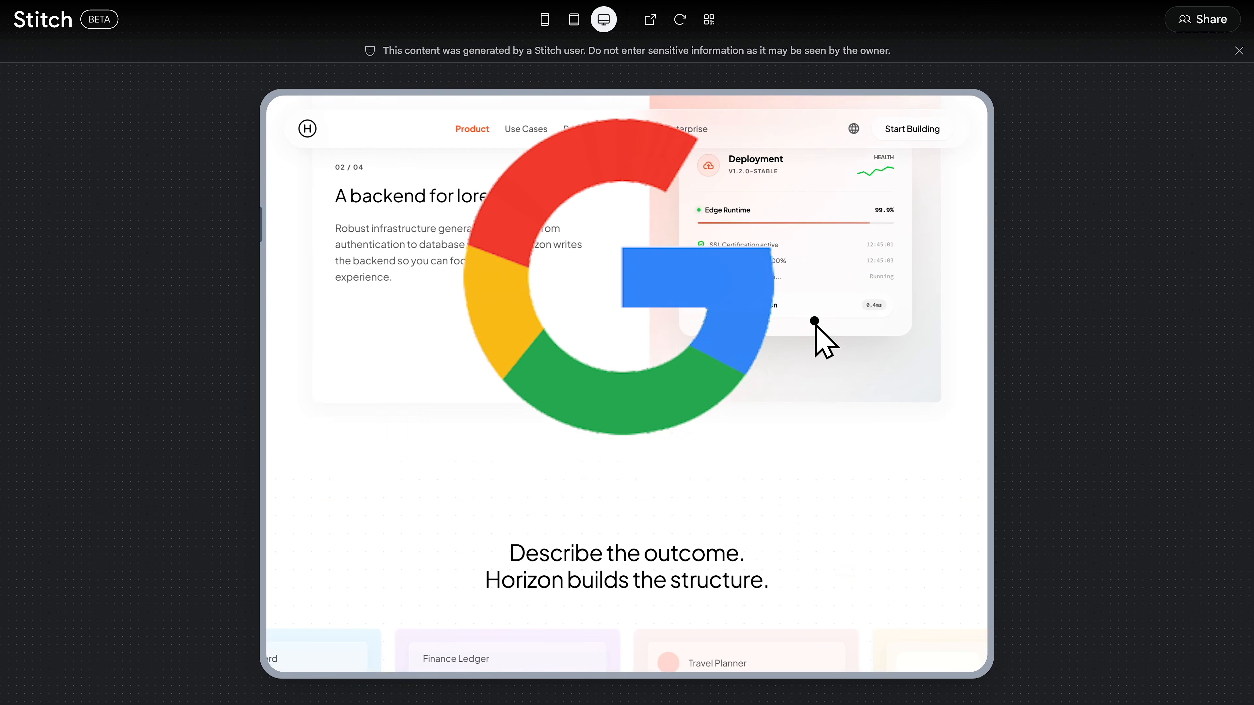
scroll(814, 324, down, 2)
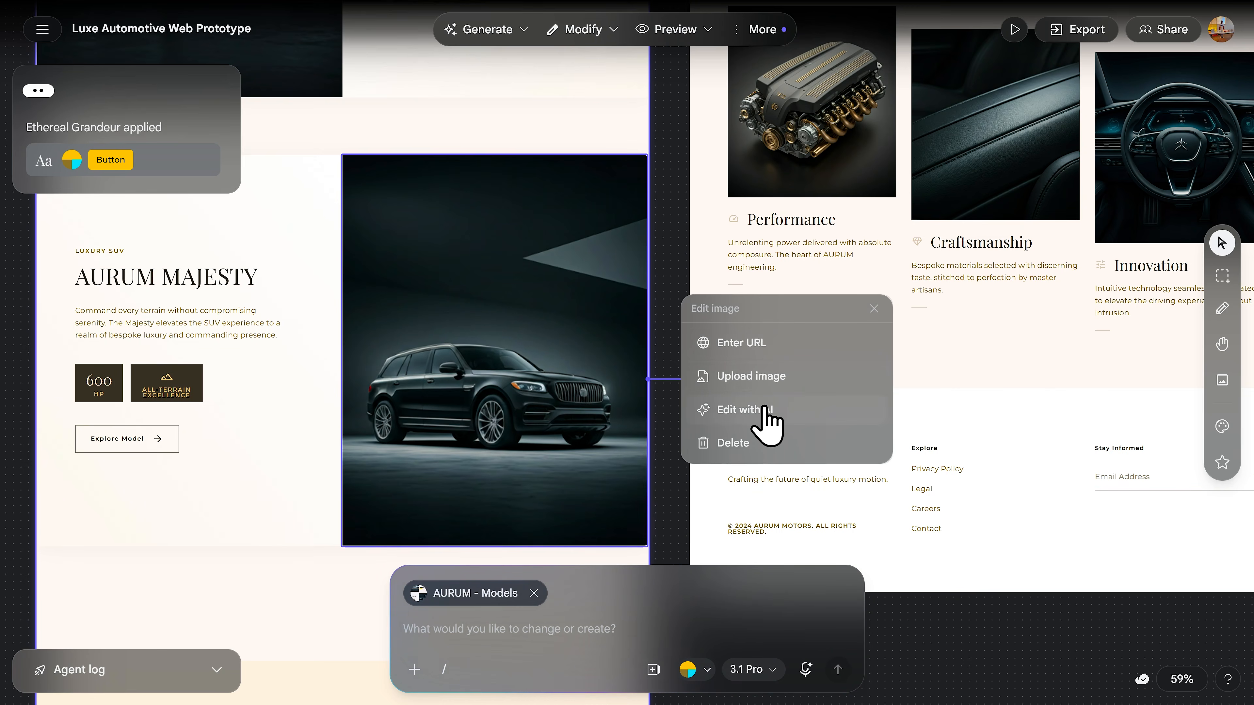
click(761, 425)
click(505, 630)
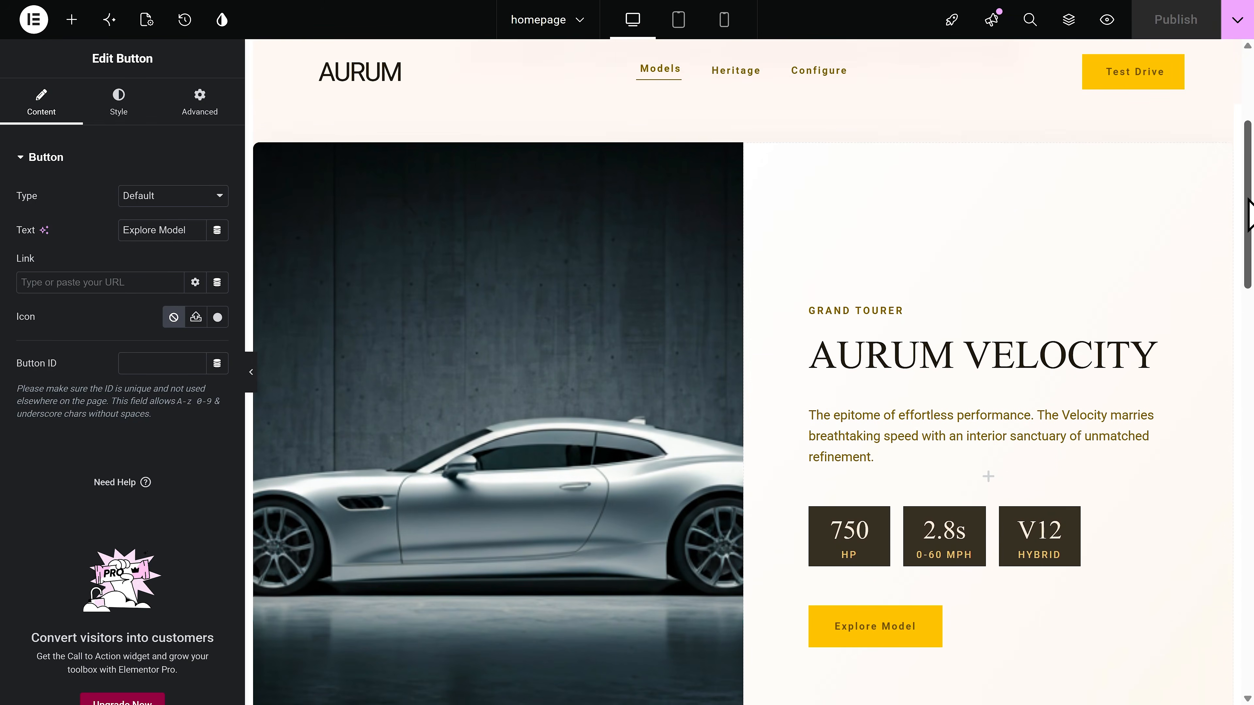
Step: Review the homepage's car sections in Elementor and browse its nested container structure
scroll(1248, 247, down, 4)
drag(1249, 255, 1251, 469)
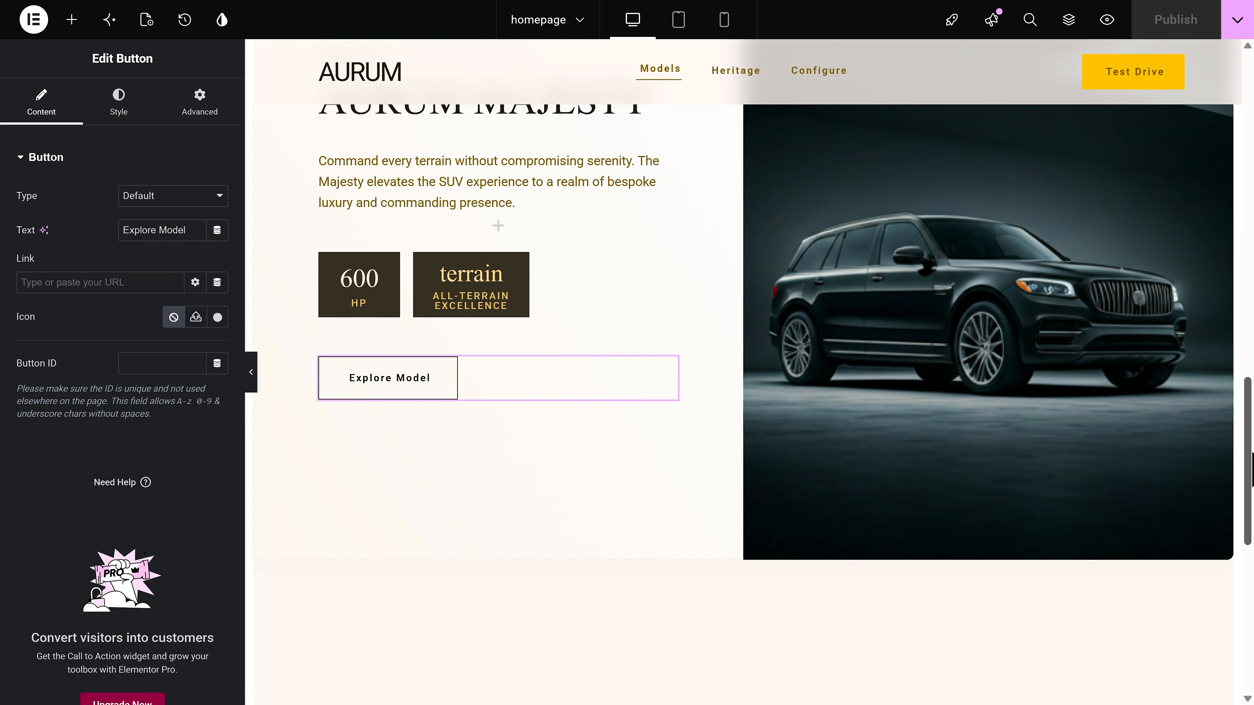
click(1068, 20)
drag(1222, 261, 1226, 192)
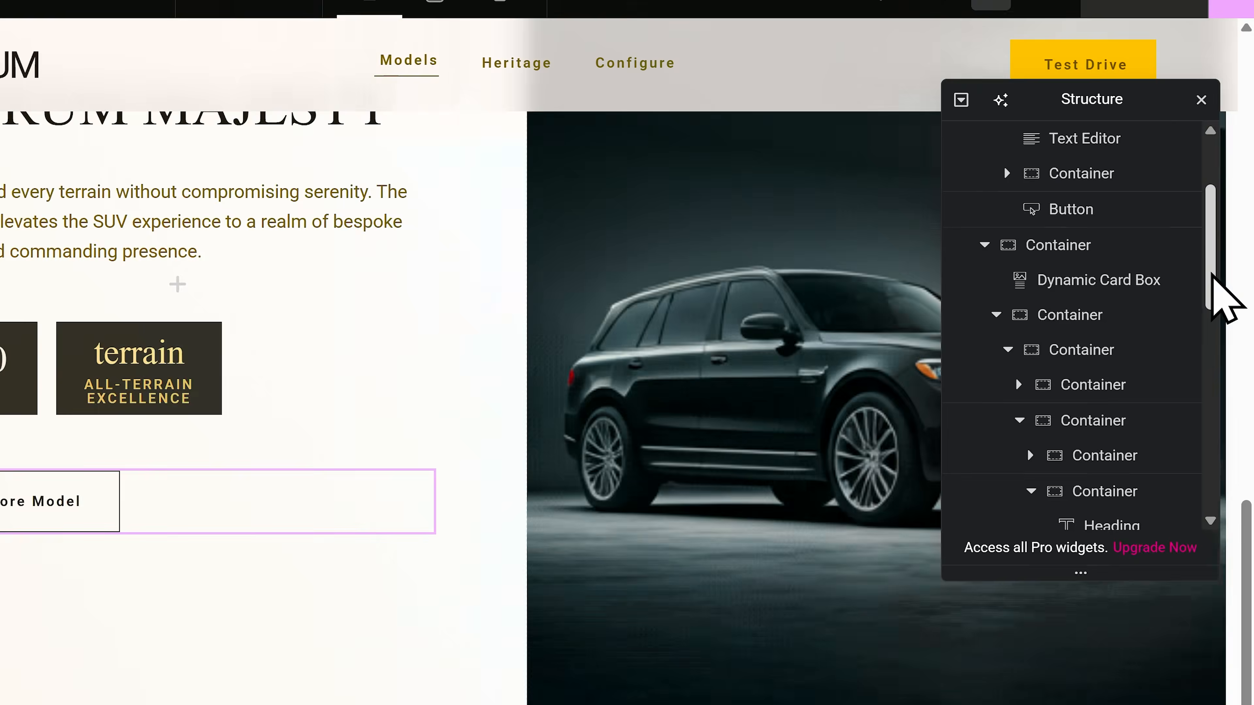
drag(1194, 342, 1201, 260)
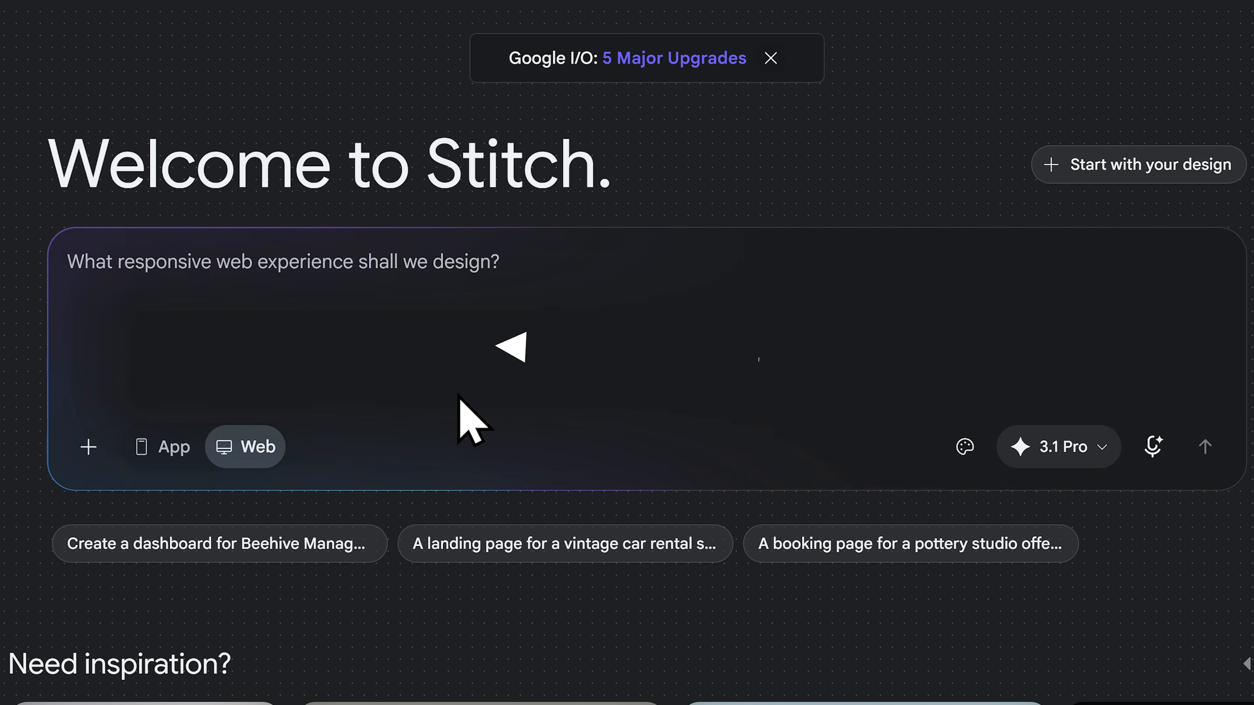
Step: Open Google Gemini at gemini.google.com in a new browser tab
click(433, 17)
text(g)
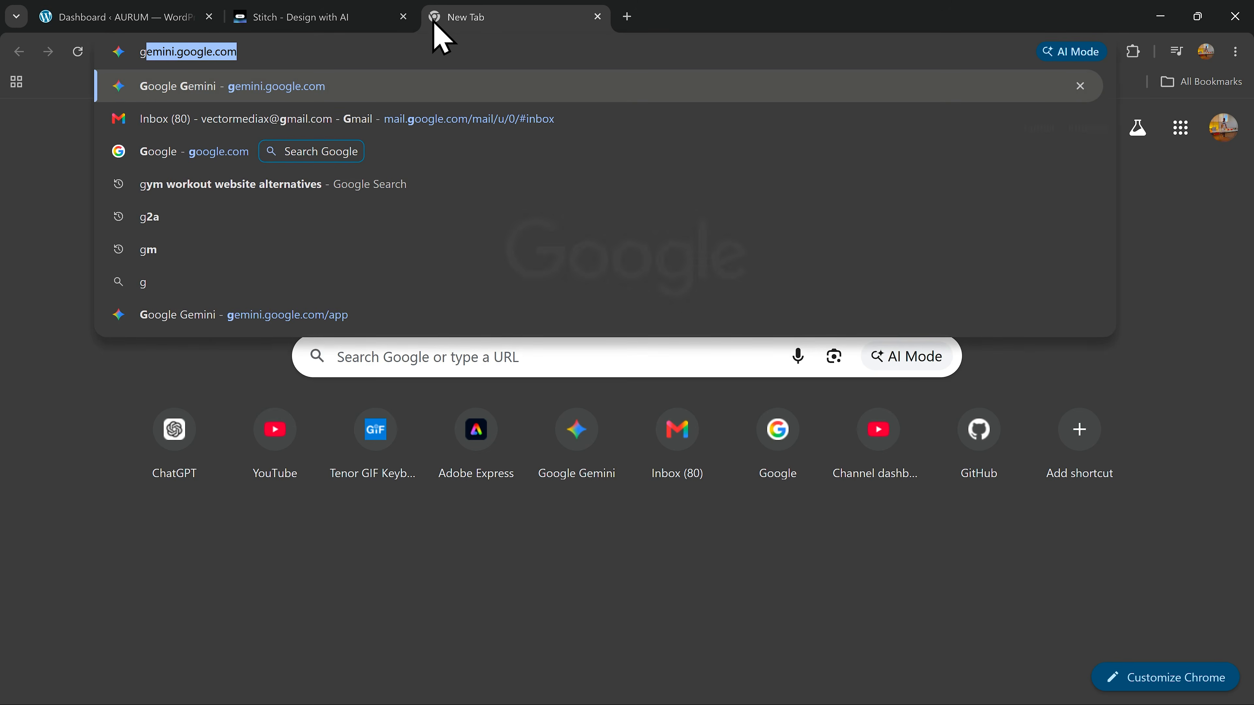
text(em)
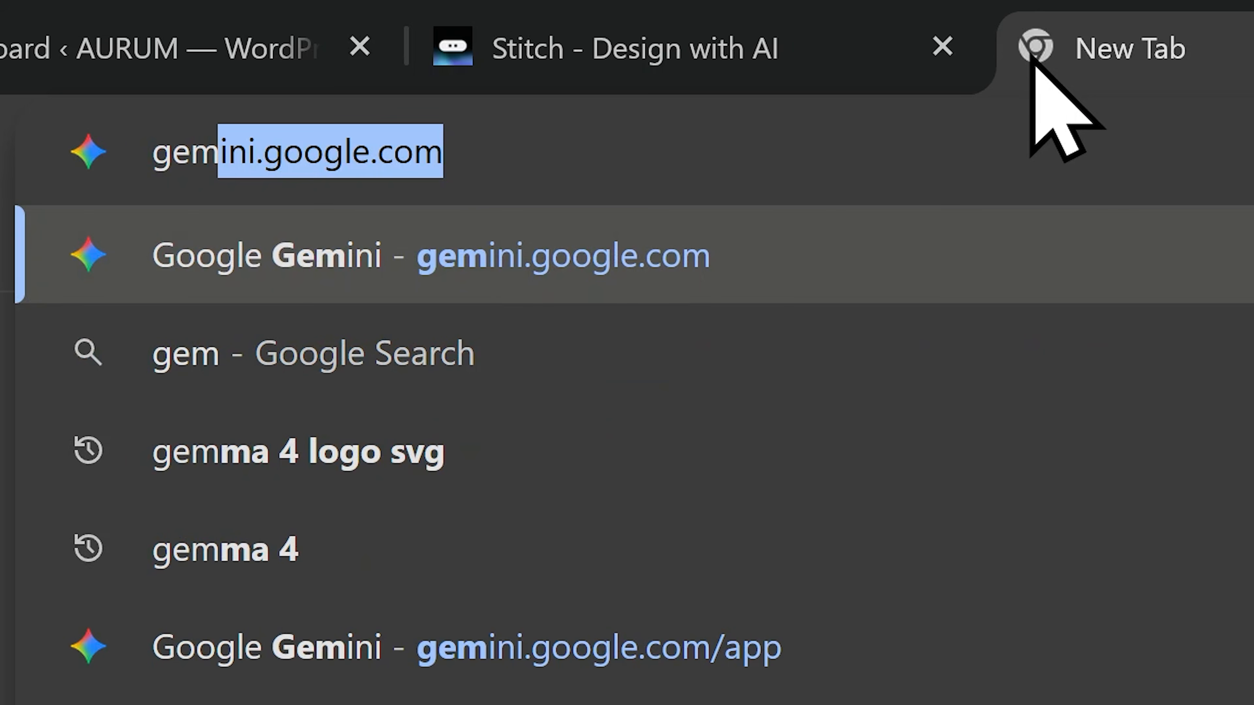
key(Return)
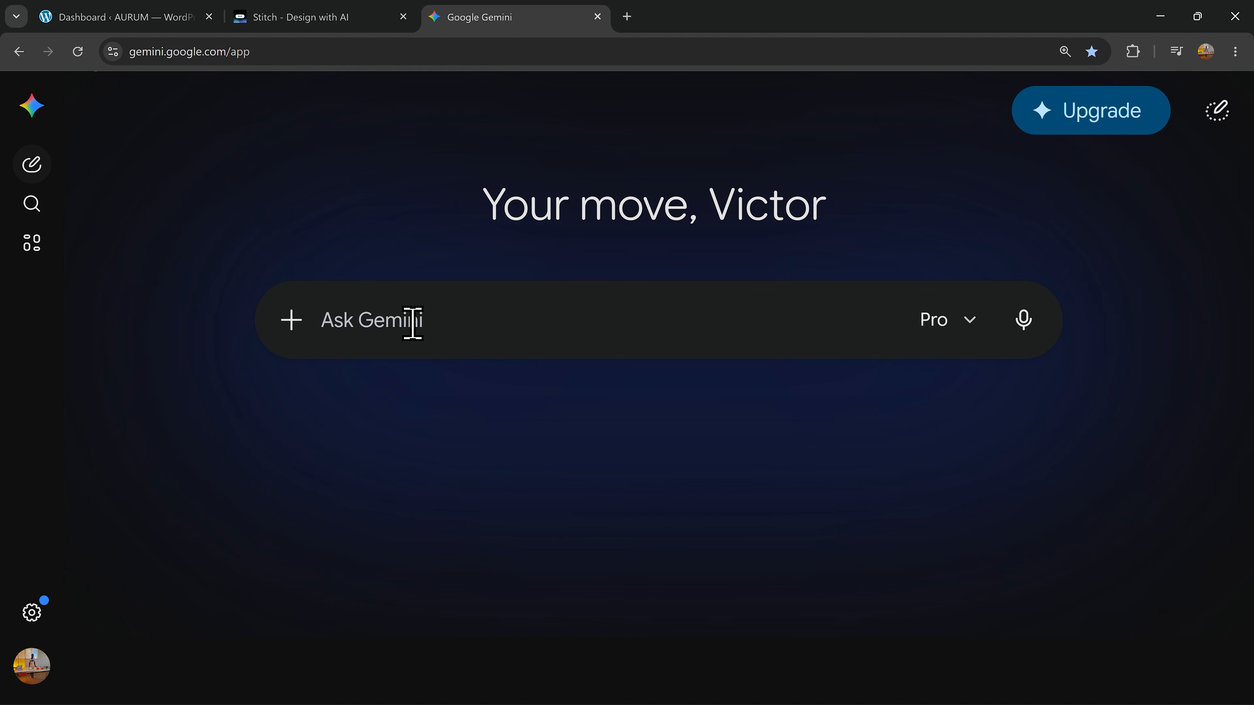
Step: Ask Gemini: "Please give me a prompt to create a beautiful luxury car brand website in stitch. make sure its light theme and has multiple pages."
text(Please give me a prompt to create a )
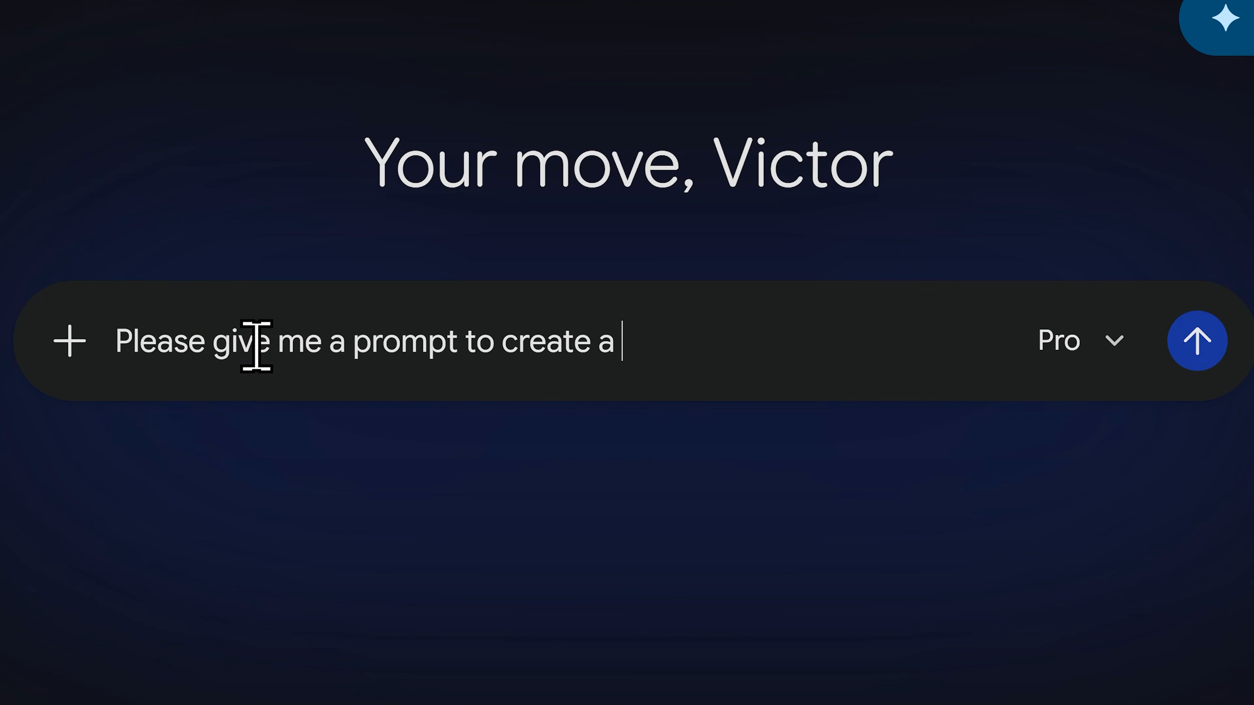
text(beautiful luxury car brand w)
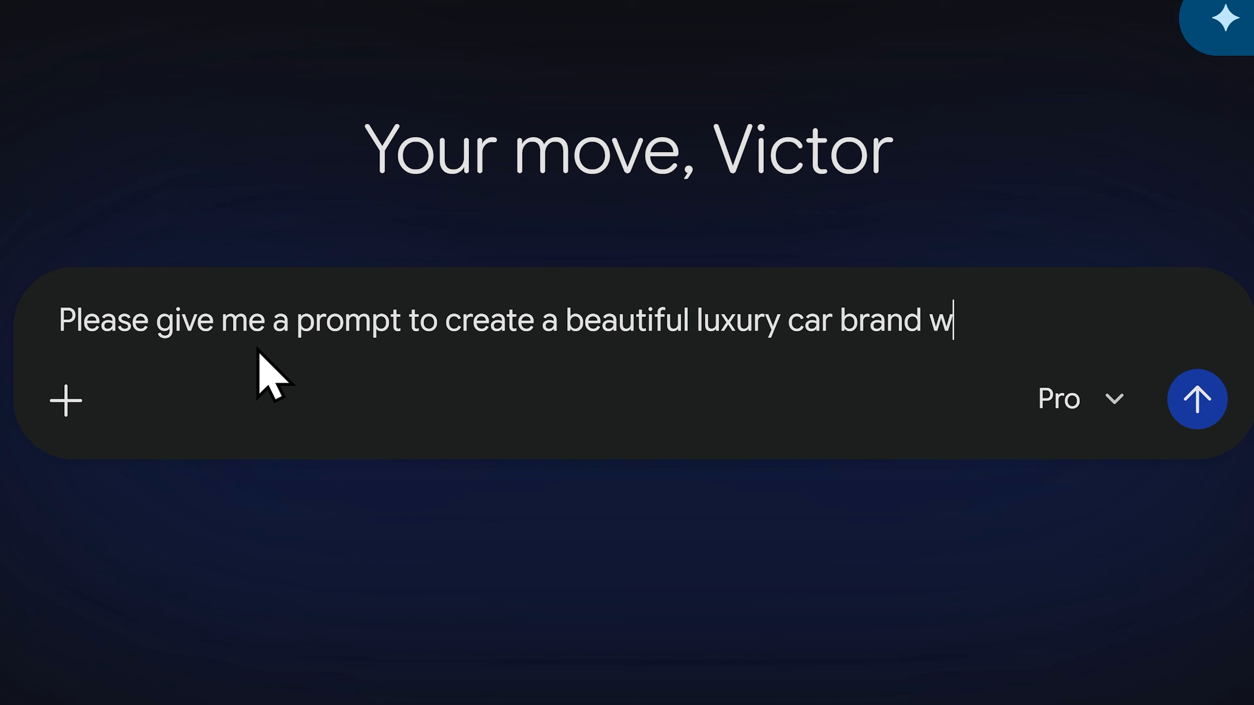
text(ebsite in stitch. make)
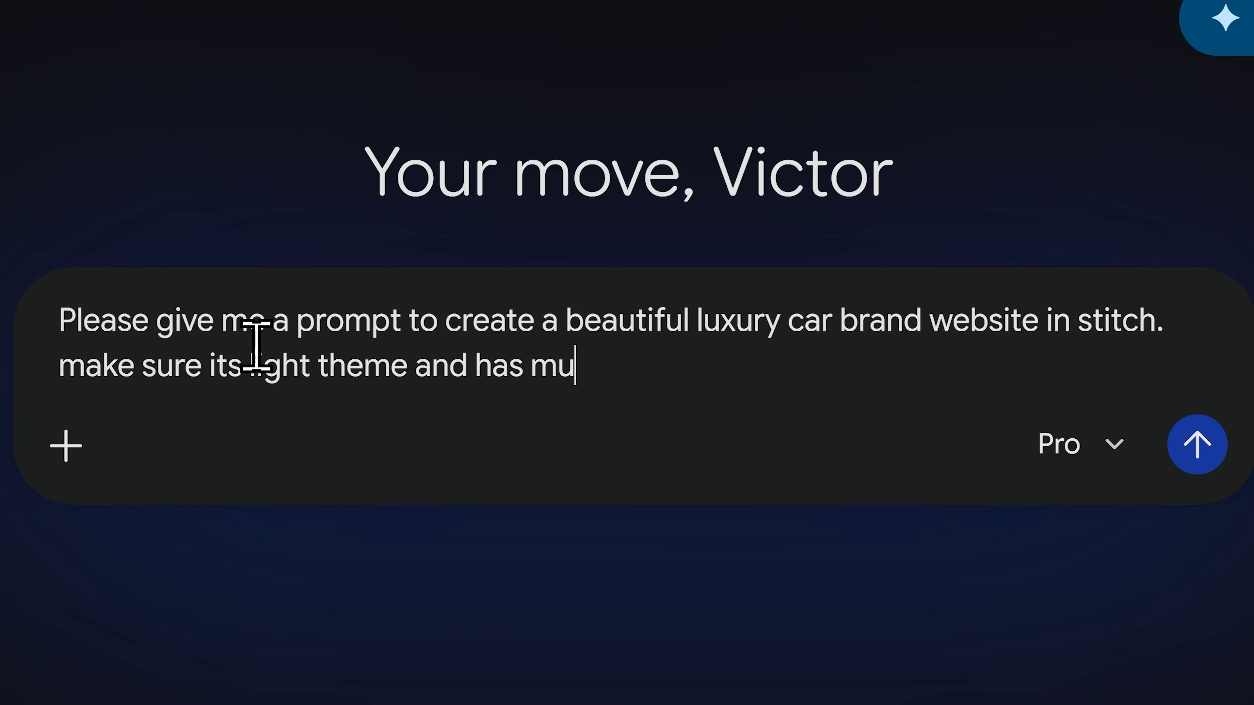
text( sure its light theme and has mu)
text(ltiple pages.)
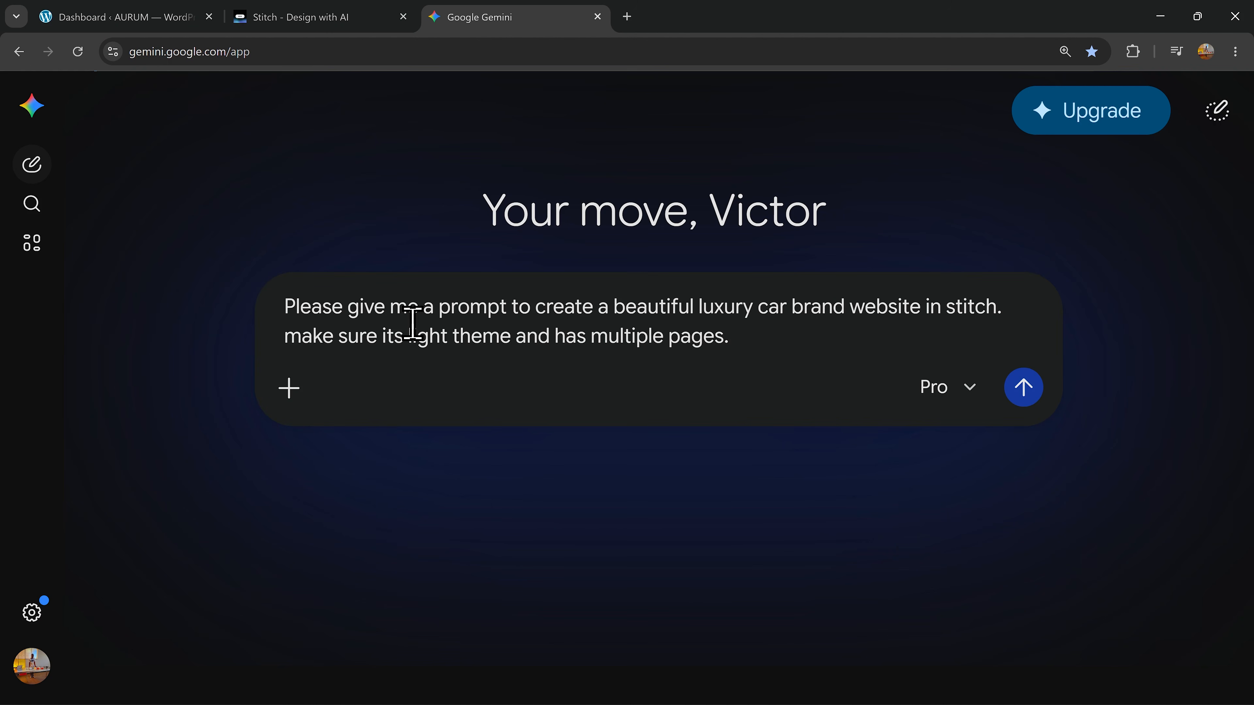
key(Return)
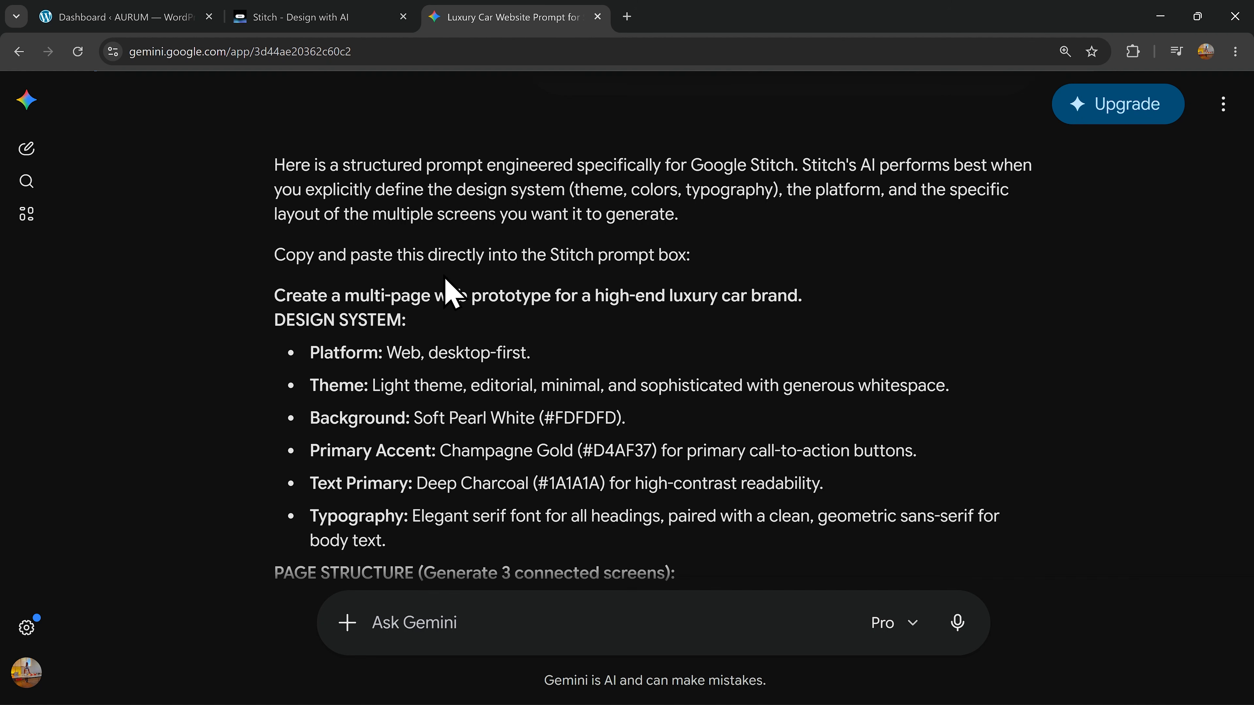
Step: Copy Gemini's prompt from "Create a multi-page web prototype" through the Configurator's Bottom Bar line
scroll(445, 278, down, 1)
drag(268, 210, 537, 423)
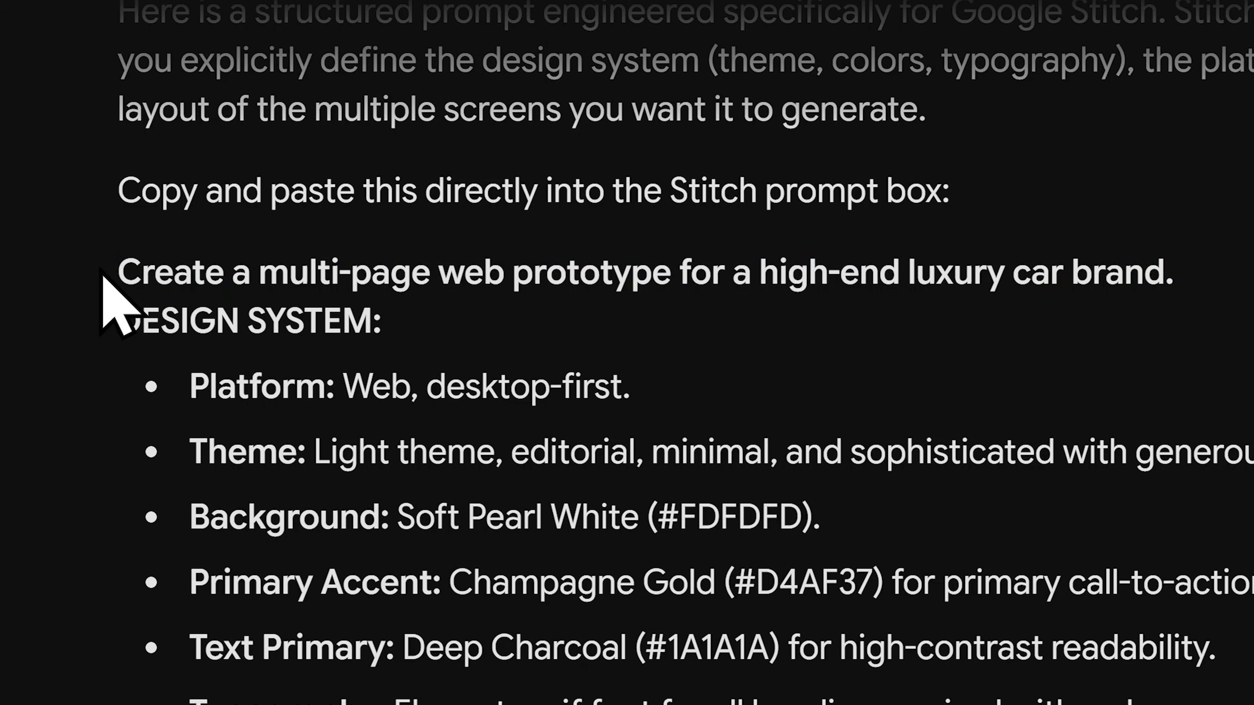
drag(102, 273, 638, 272)
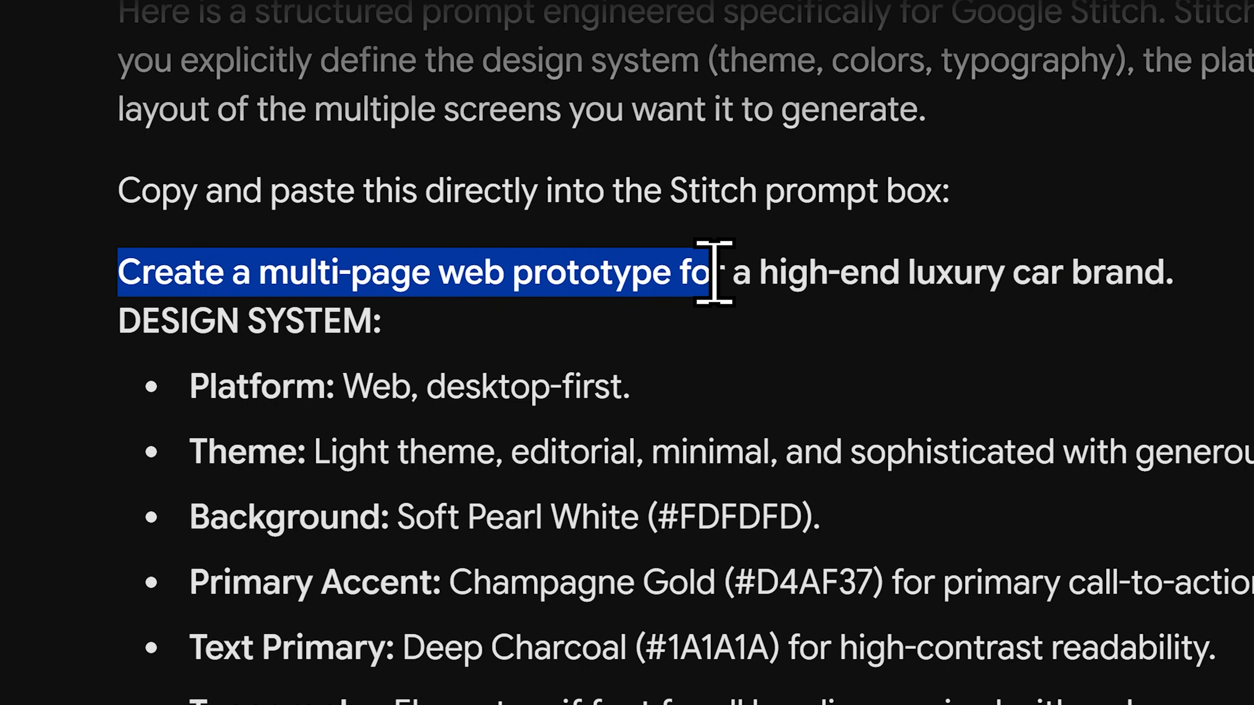
drag(714, 273, 1195, 295)
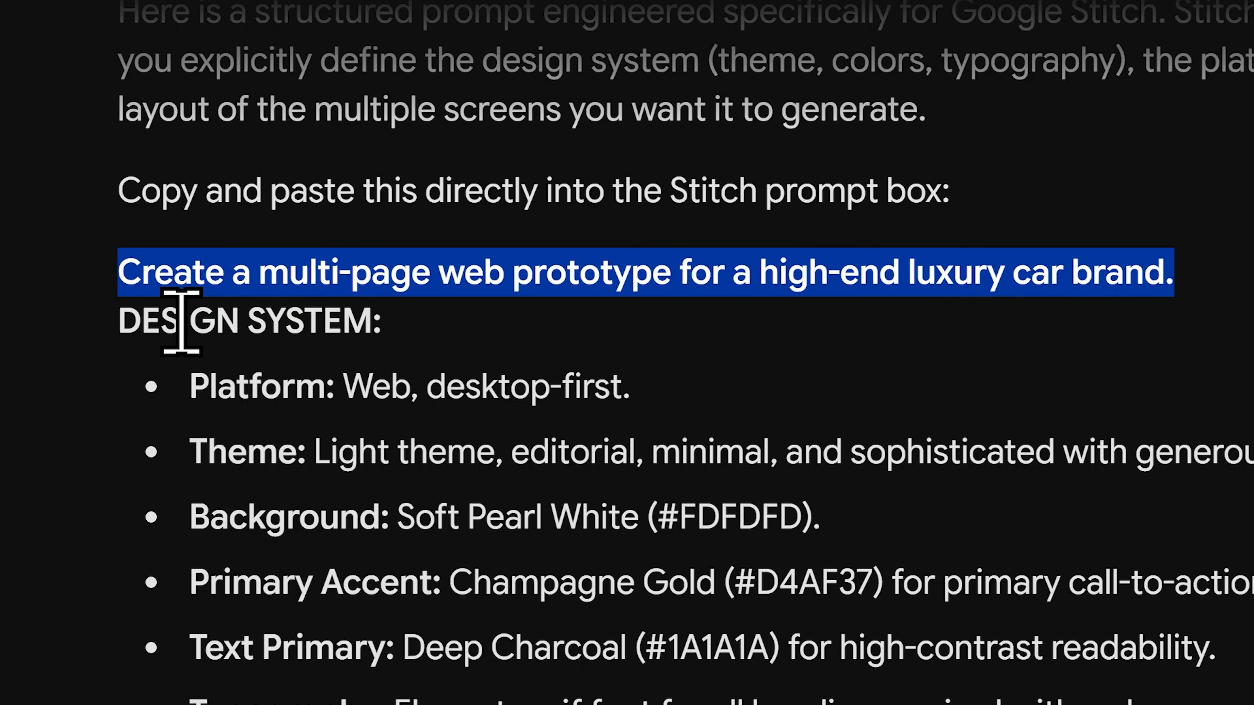
drag(181, 321, 420, 599)
scroll(434, 429, down, 5)
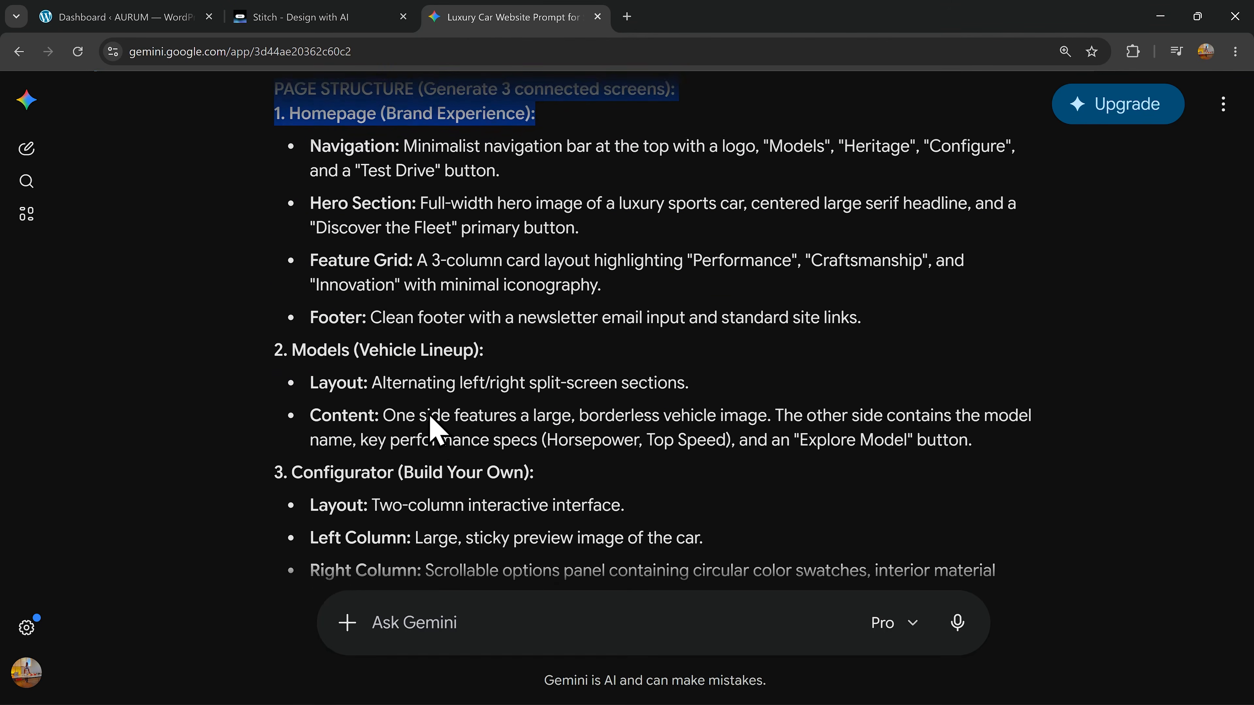
scroll(419, 414, down, 8)
scroll(384, 345, up, 3)
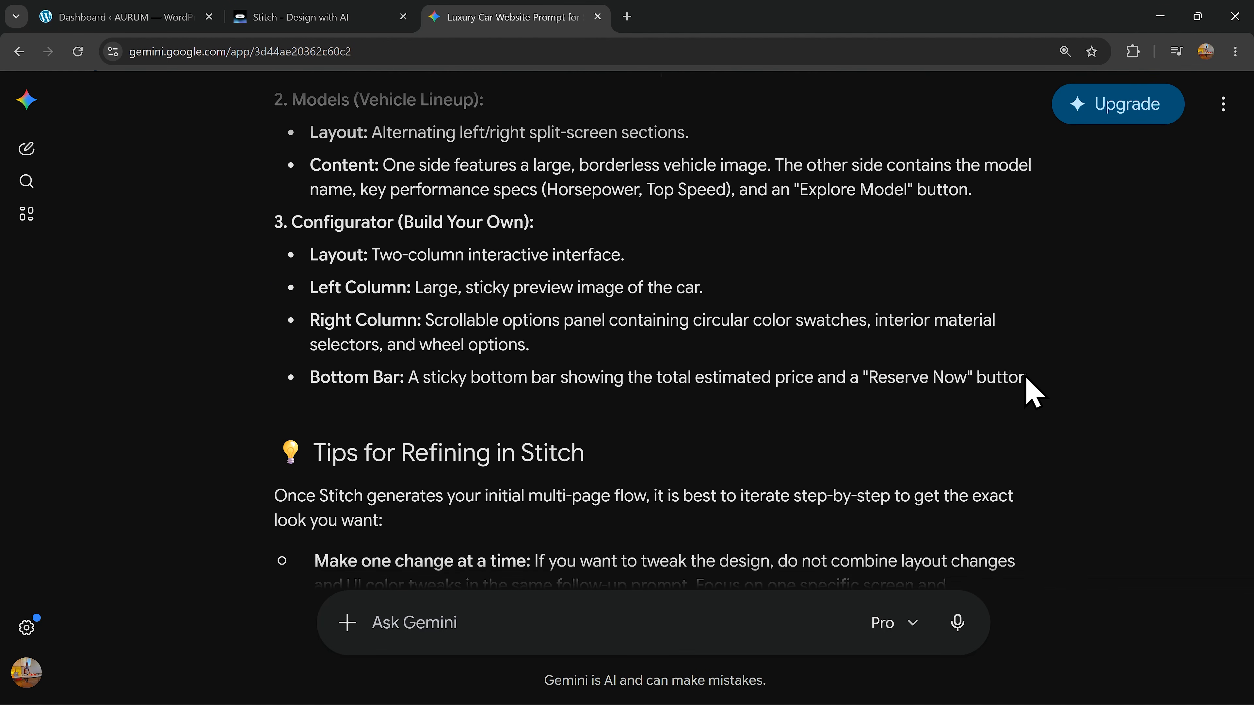
drag(1033, 393, 276, 210)
scroll(300, 266, up, 5)
Step: Switch to Stitch and generate the luxury car site from the pasted prompt, using the Web format and the 3.1 Pro model
click(317, 17)
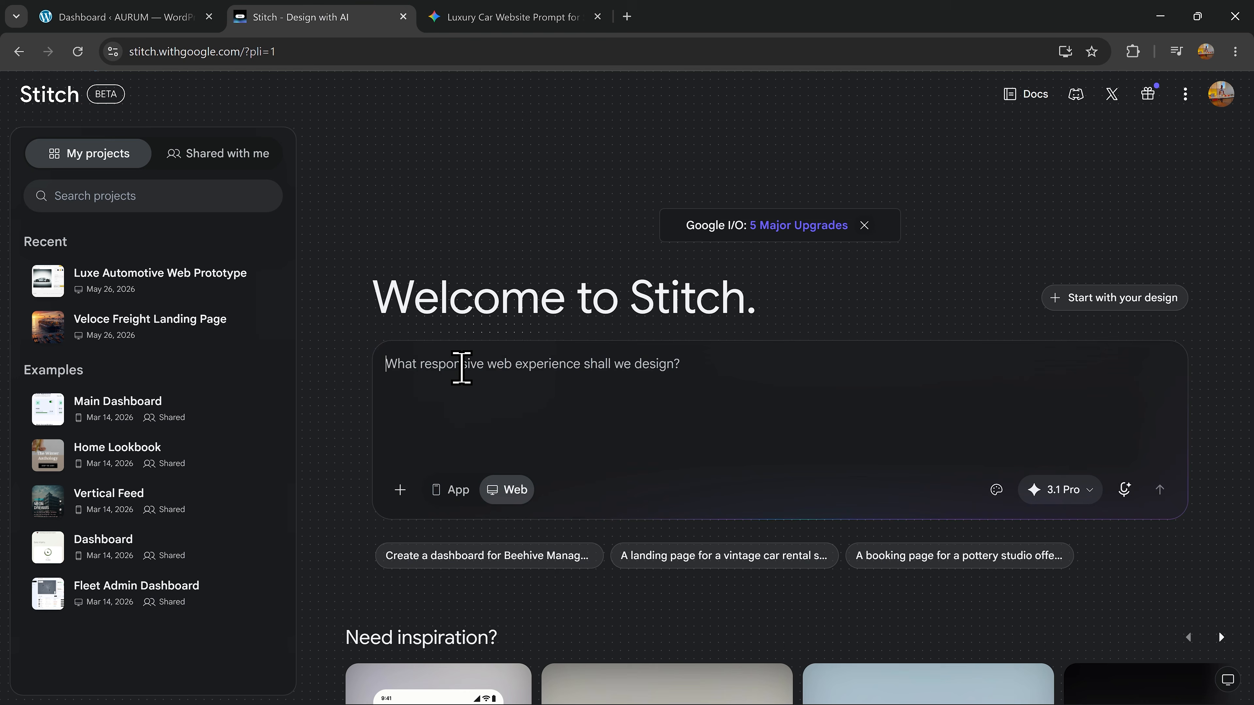
right_click(446, 376)
click(486, 479)
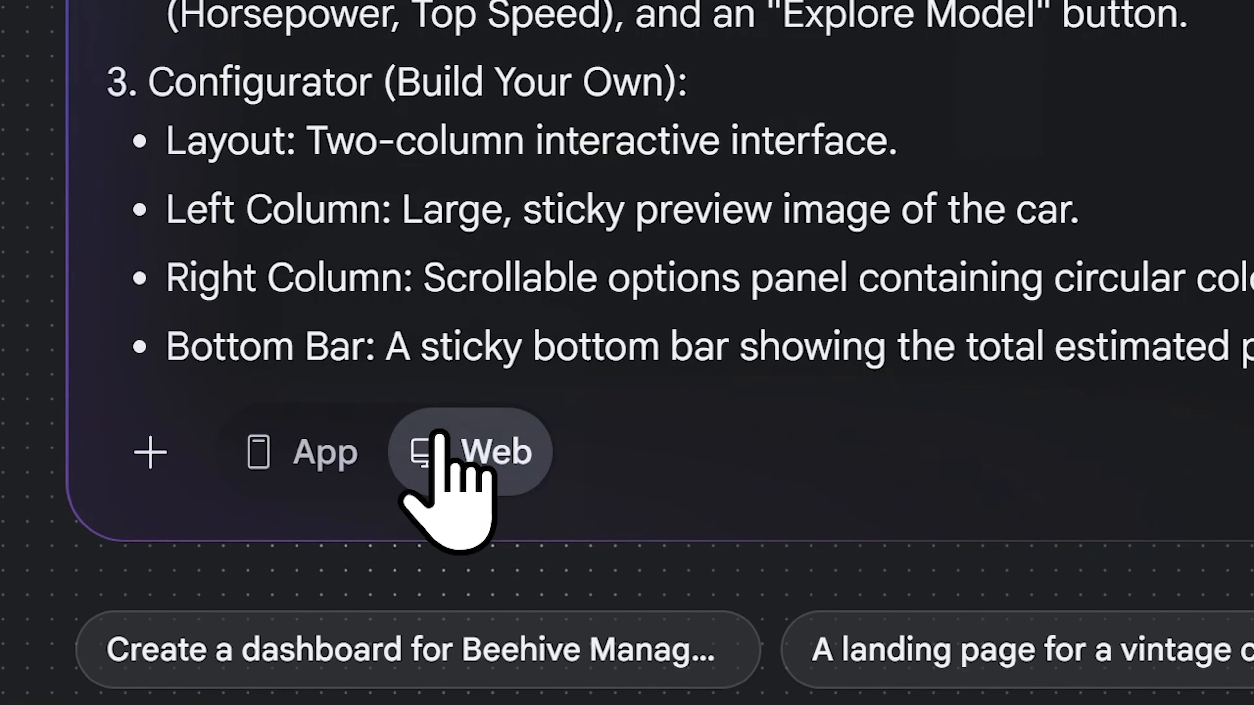
click(893, 566)
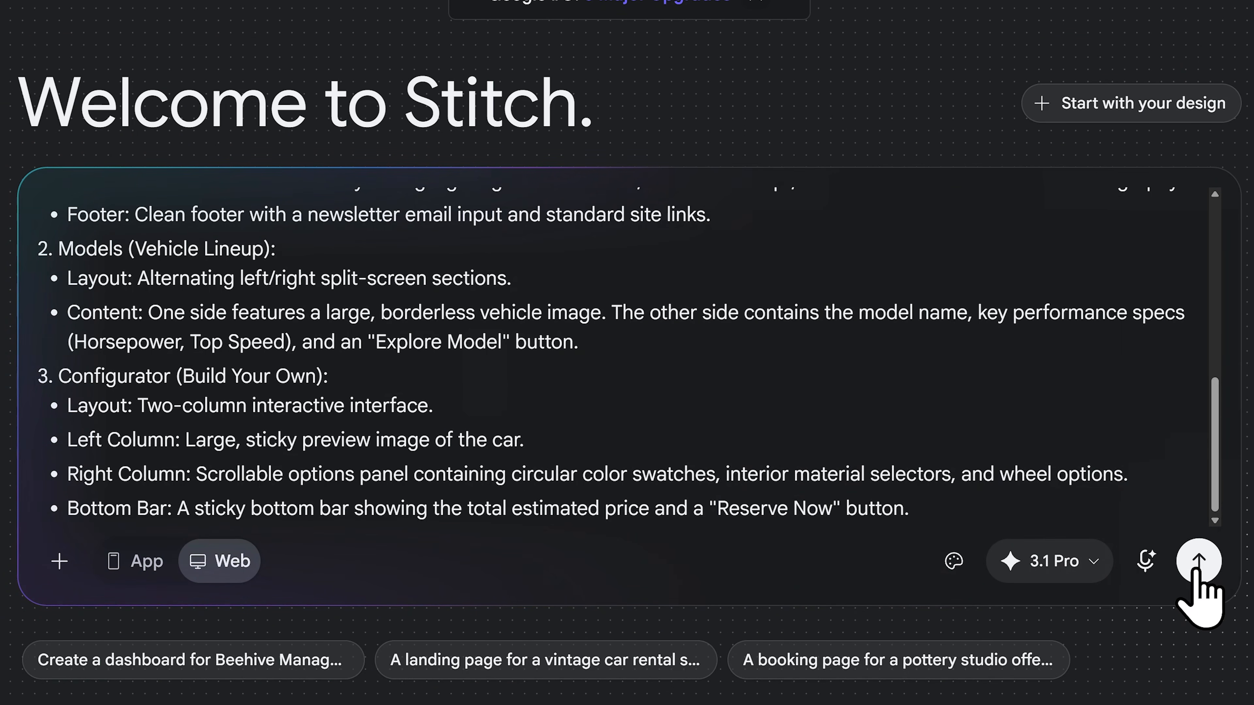
click(1198, 562)
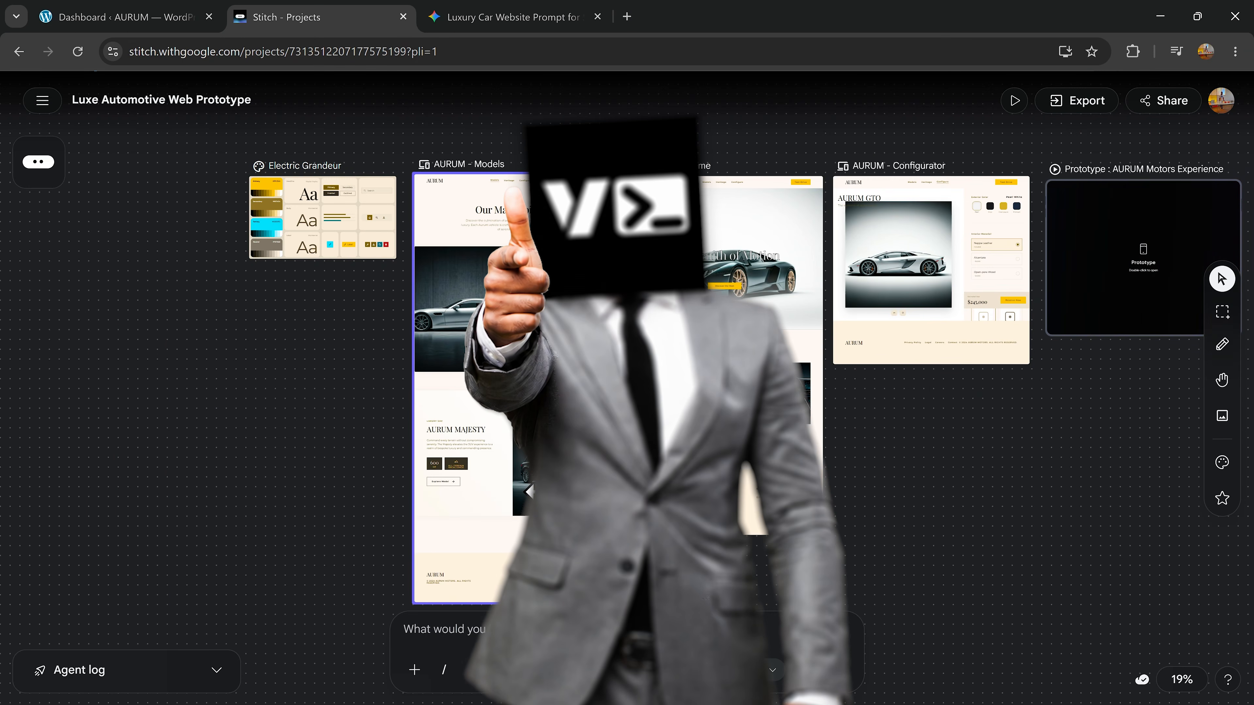
Step: Examine the generated AURUM Models, Home and Configurator screens on the canvas
scroll(563, 325, up, 5)
drag(414, 328, 593, 232)
scroll(587, 346, up, 5)
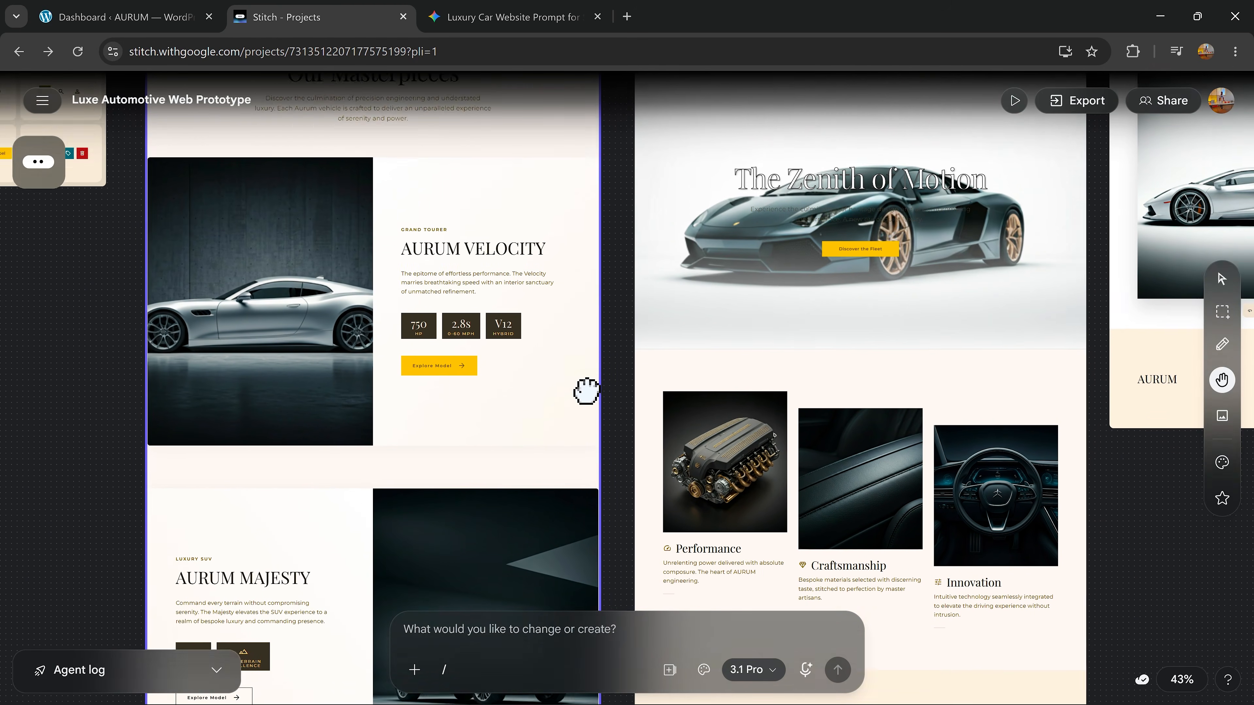
scroll(570, 422, up, 3)
drag(570, 422, 734, 326)
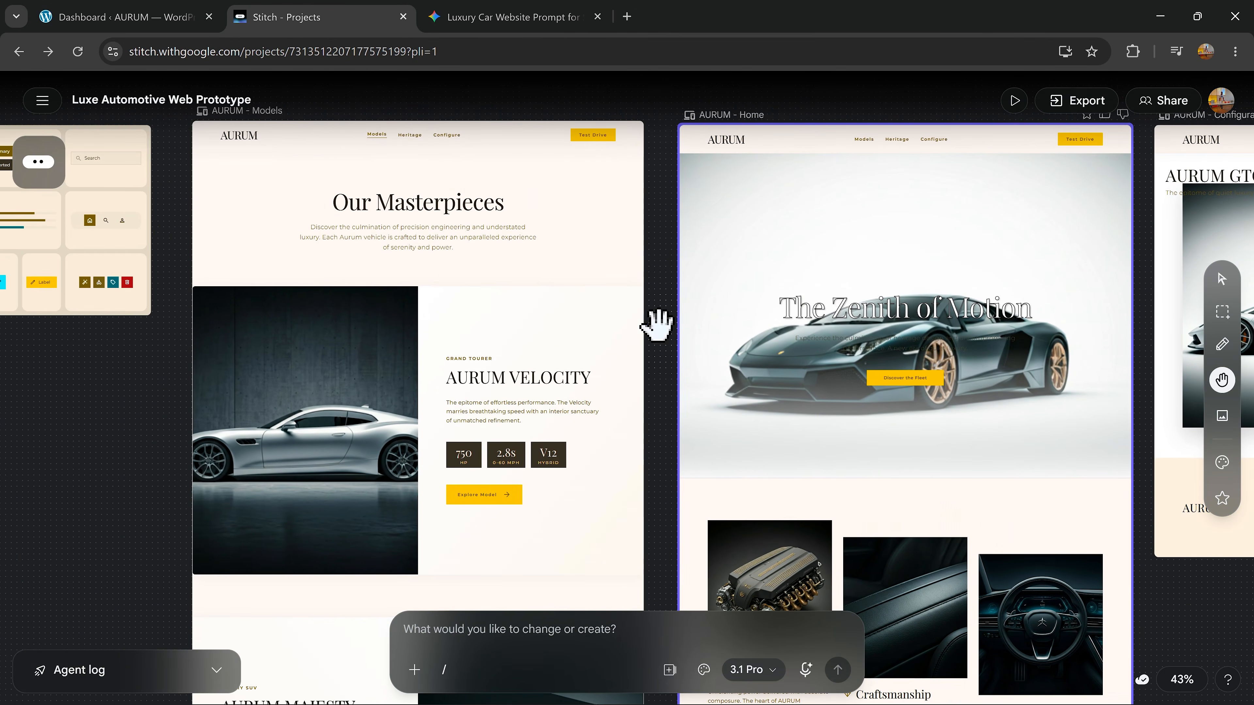
scroll(493, 255, up, 3)
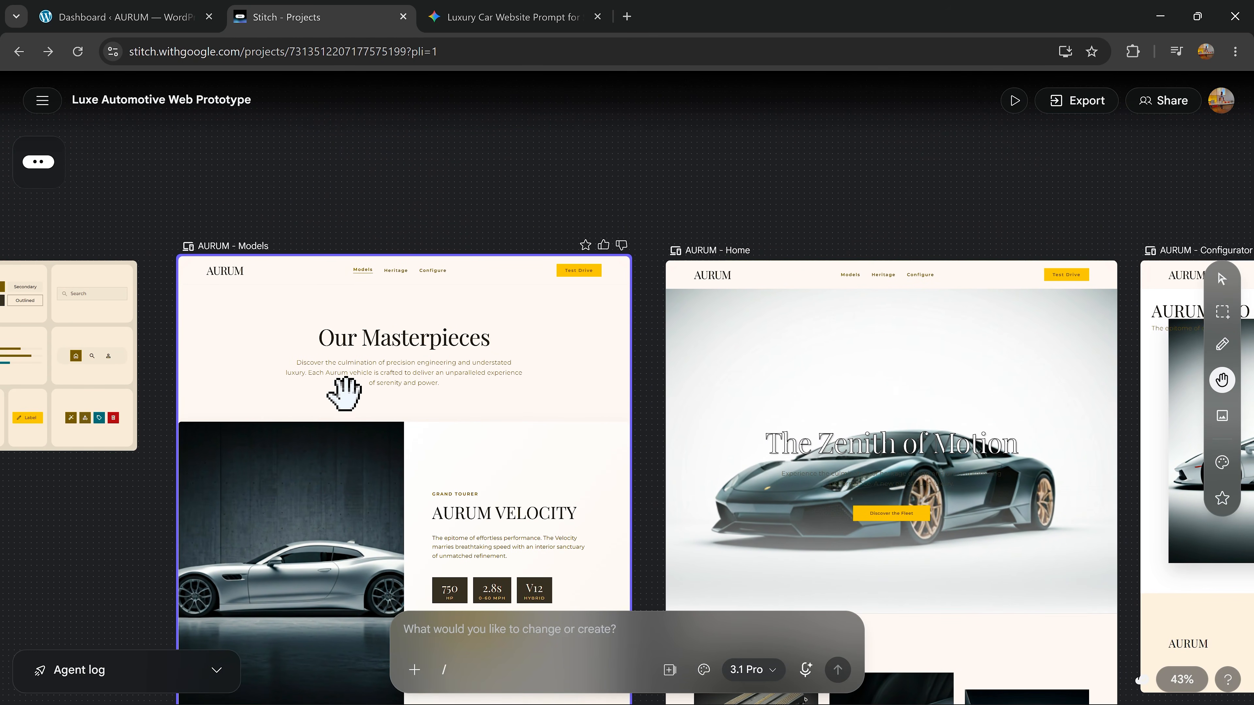
scroll(265, 361, down, 2)
scroll(204, 272, right, 6)
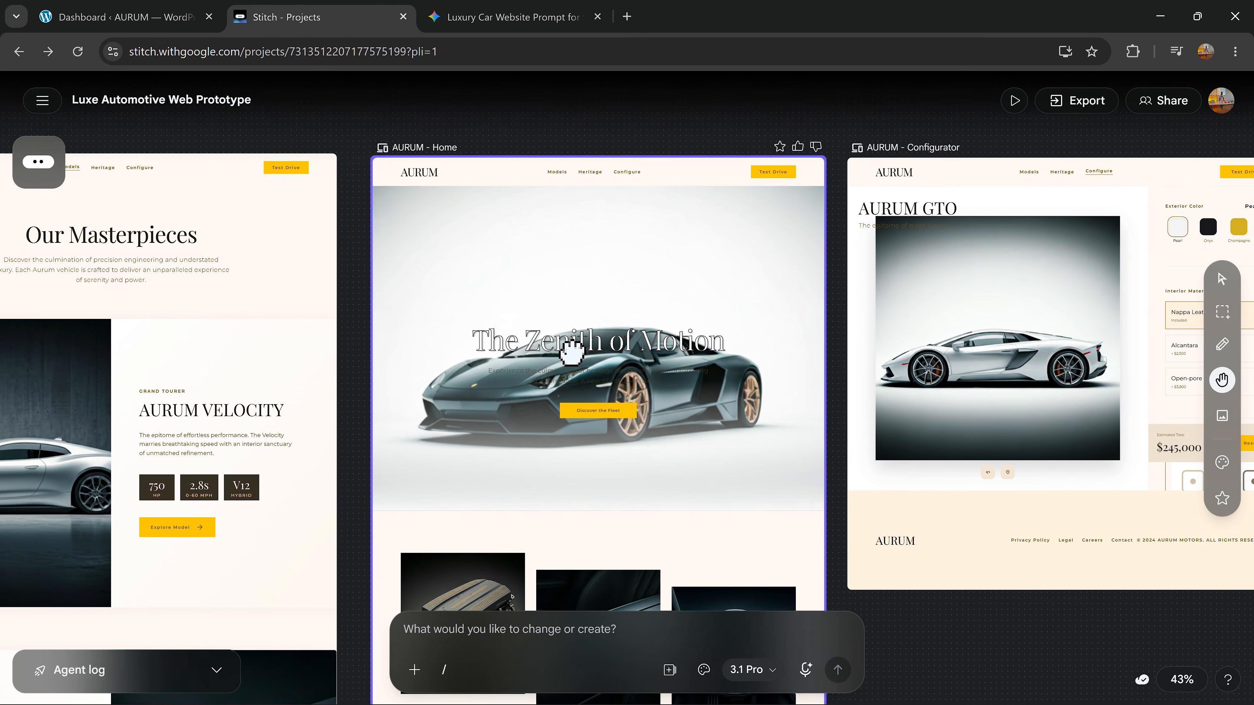
drag(575, 351, 924, 342)
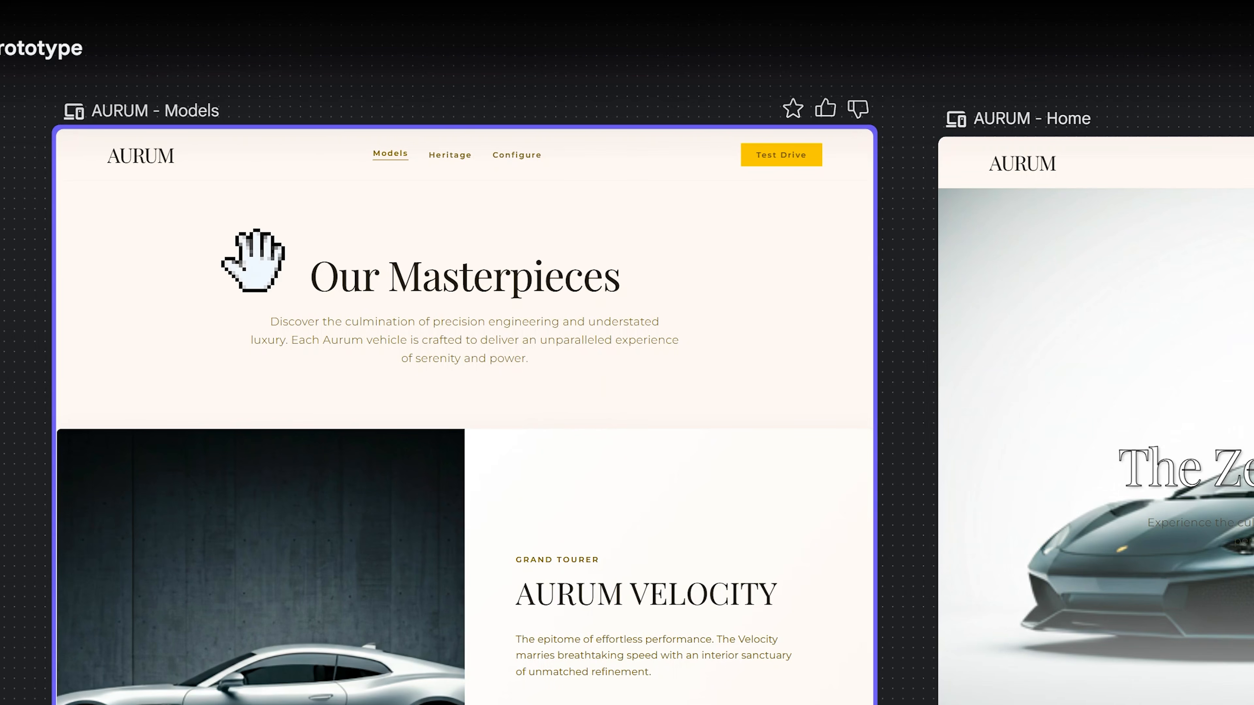
Step: Select the AURUM - Models screen and open its preview in a new tab
right_click(306, 264)
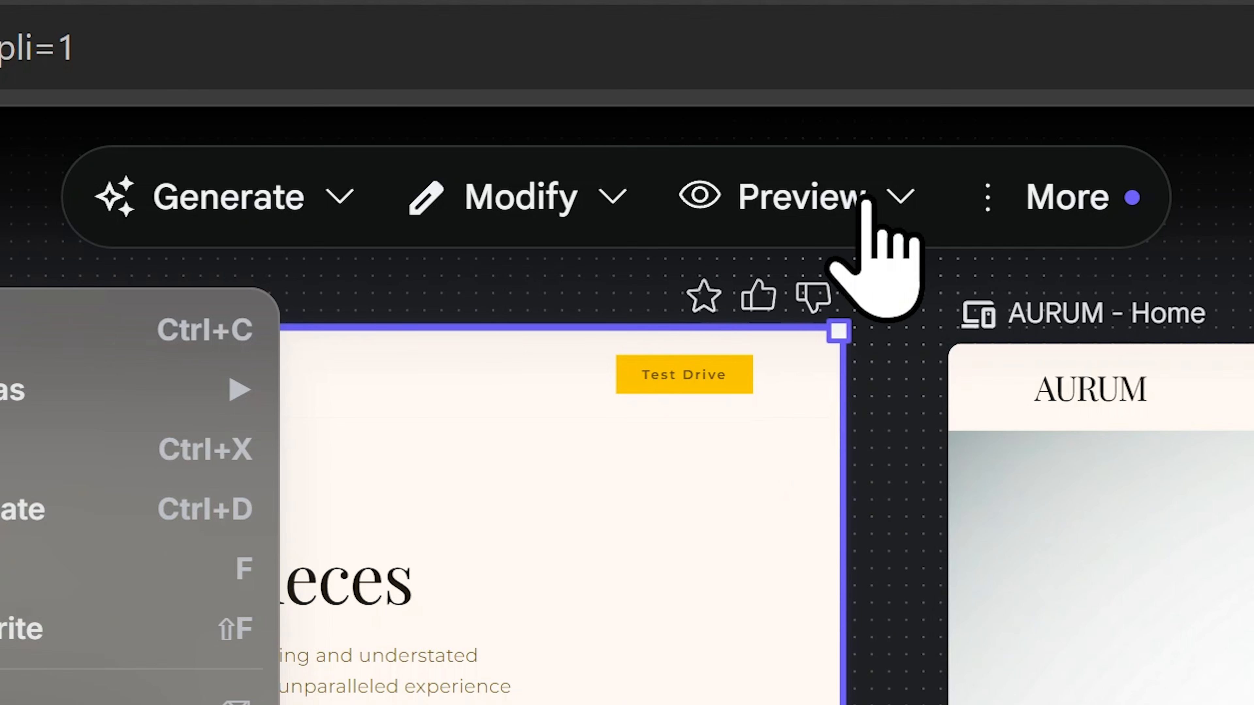
click(856, 60)
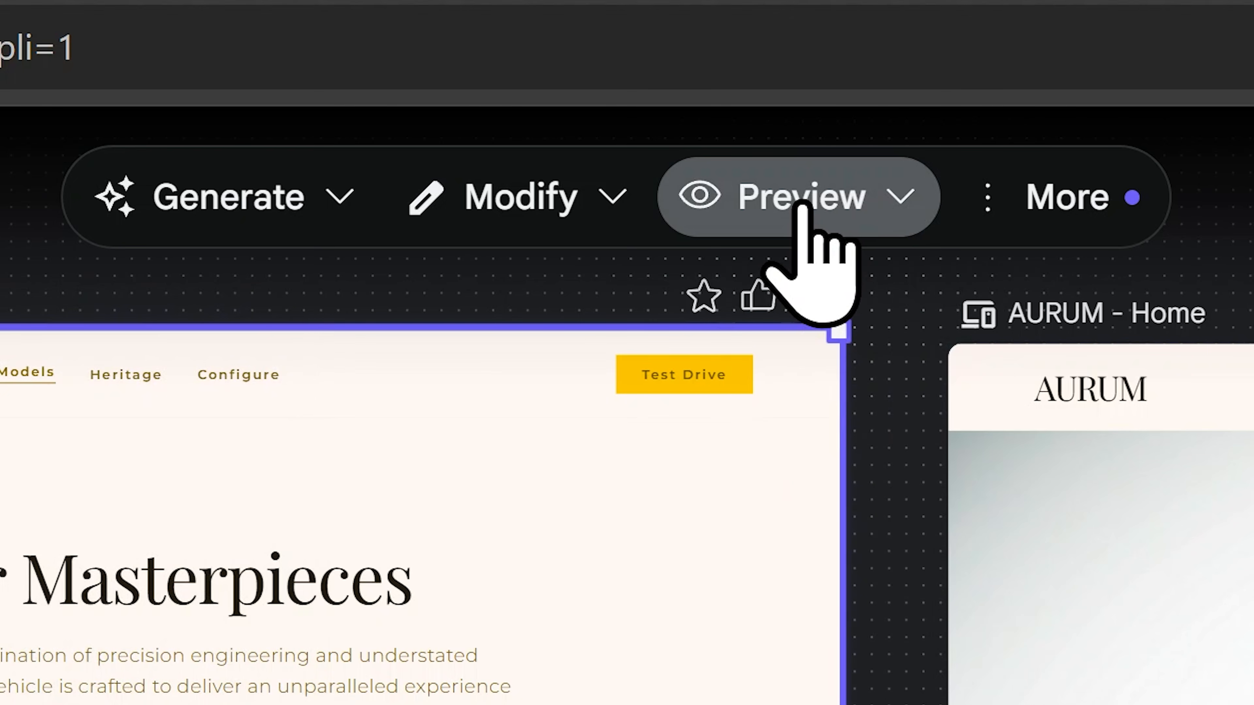
click(856, 60)
click(867, 340)
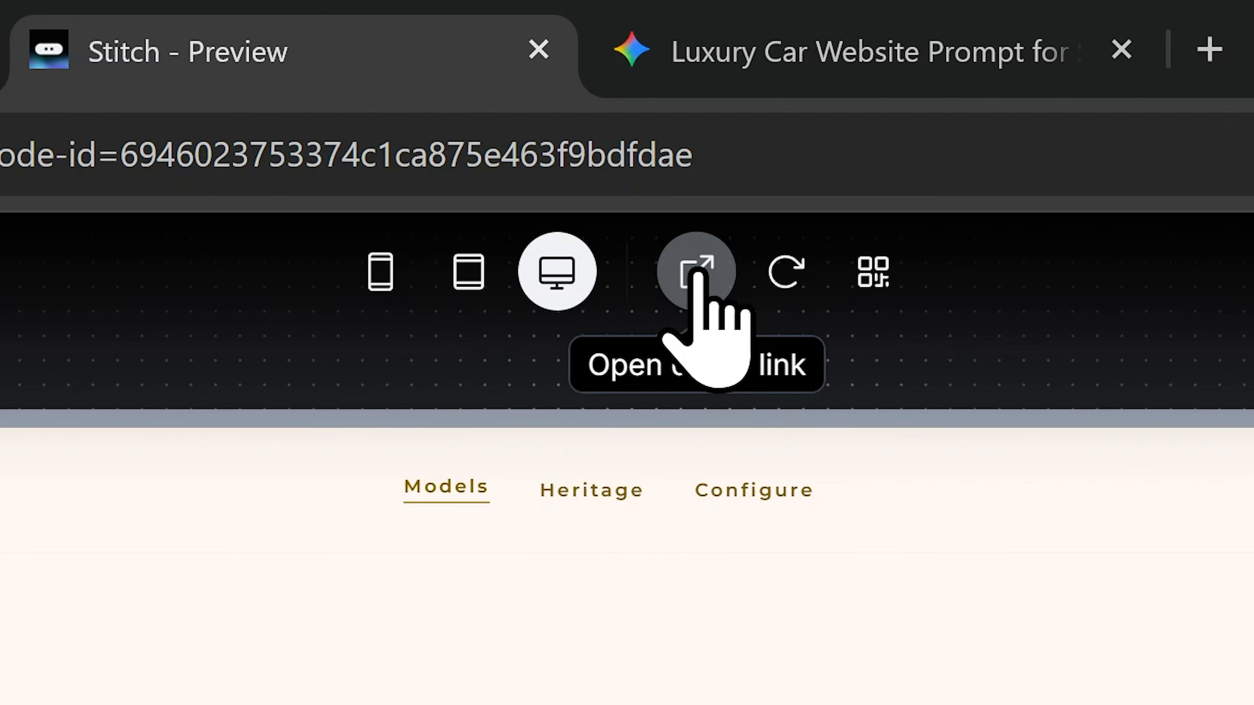
Step: Open the Models preview as a full page in place of the framed preview, and review its vehicle sections
click(650, 91)
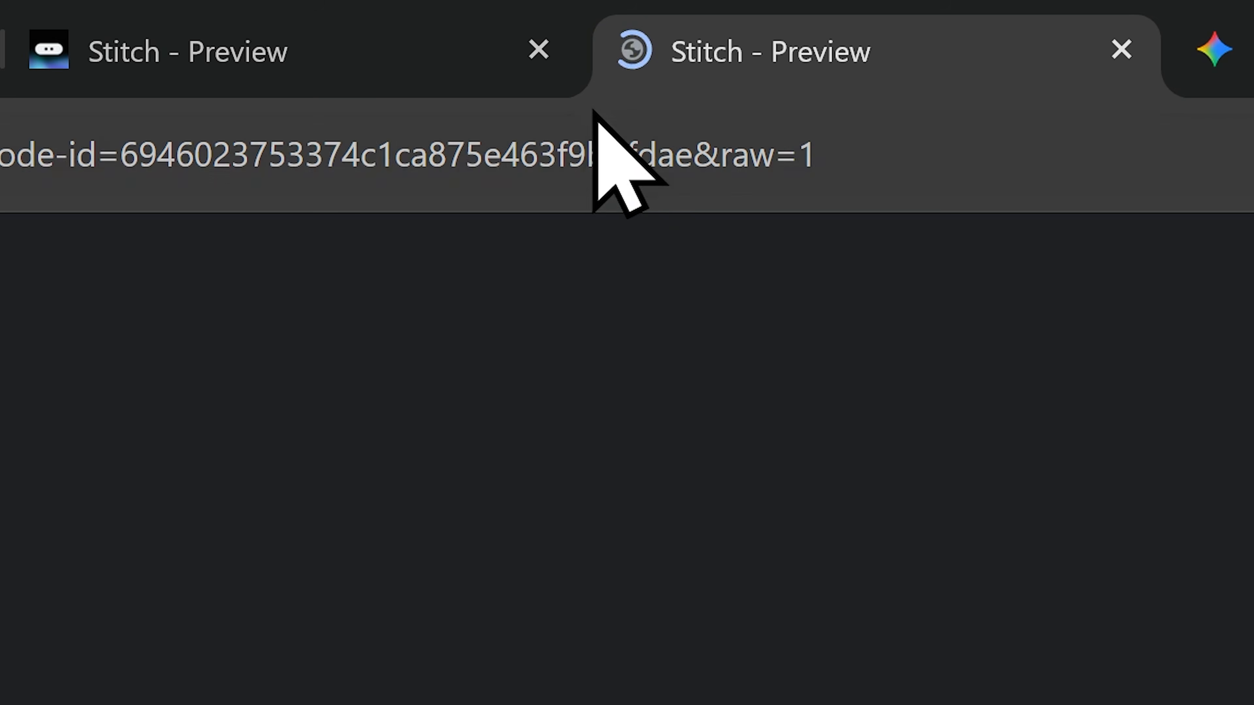
click(538, 50)
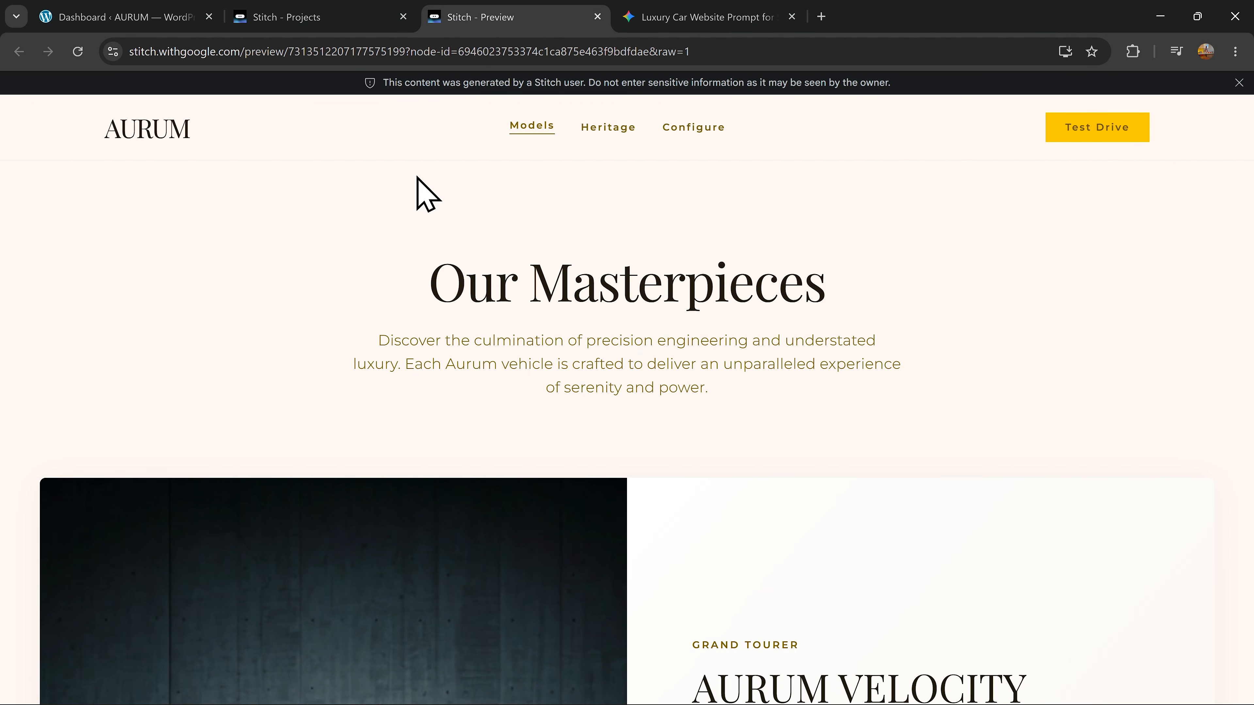
scroll(322, 302, down, 15)
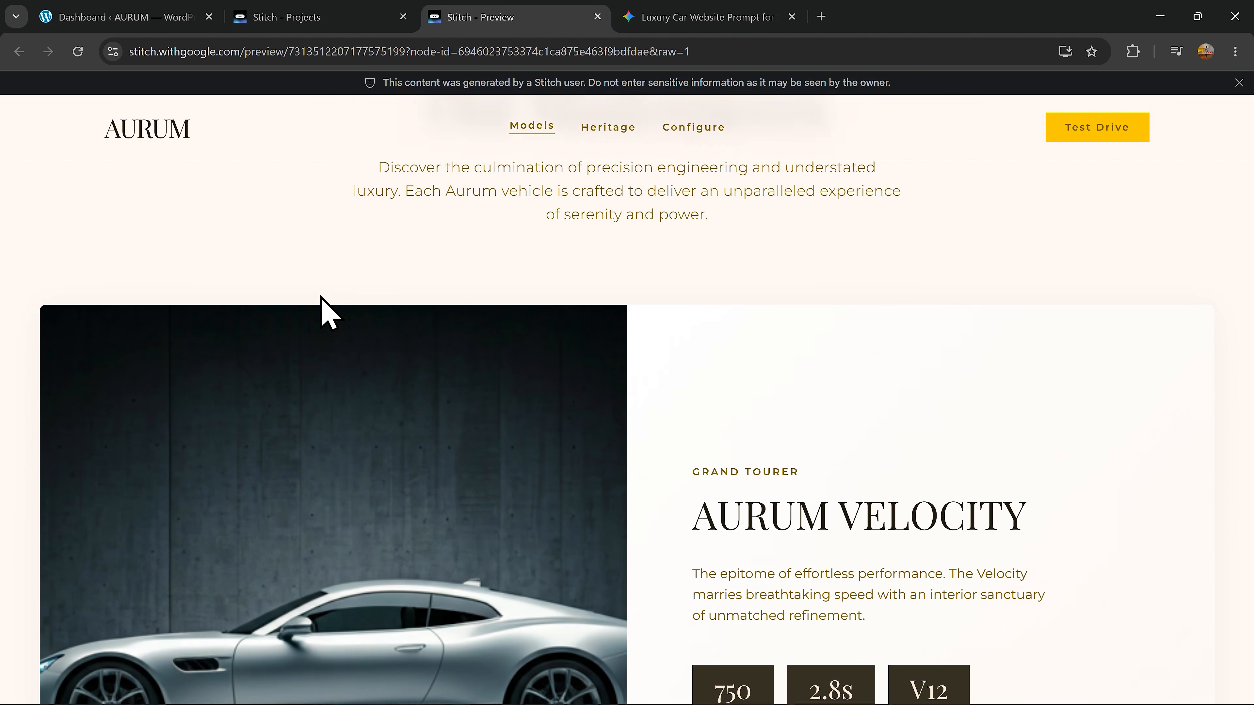
scroll(386, 359, down, 10)
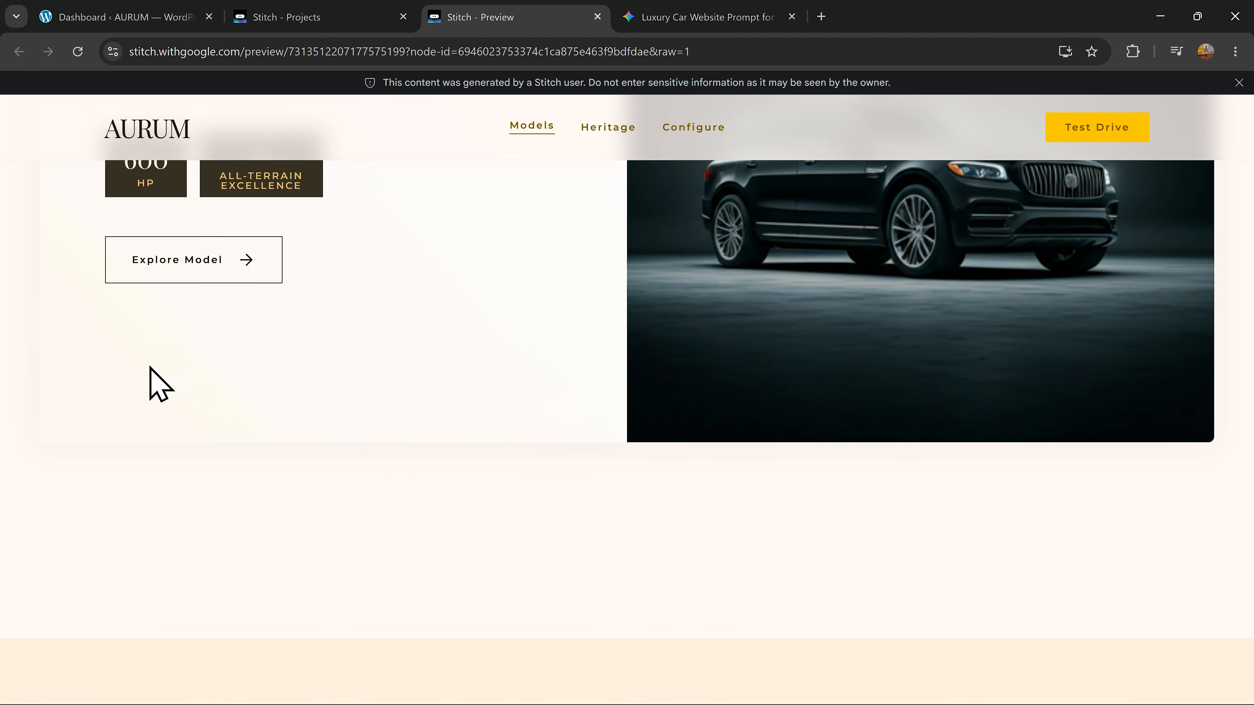
Step: Finish reviewing the Models preview and close the Gemini prompt tab
scroll(500, 348, up, 7)
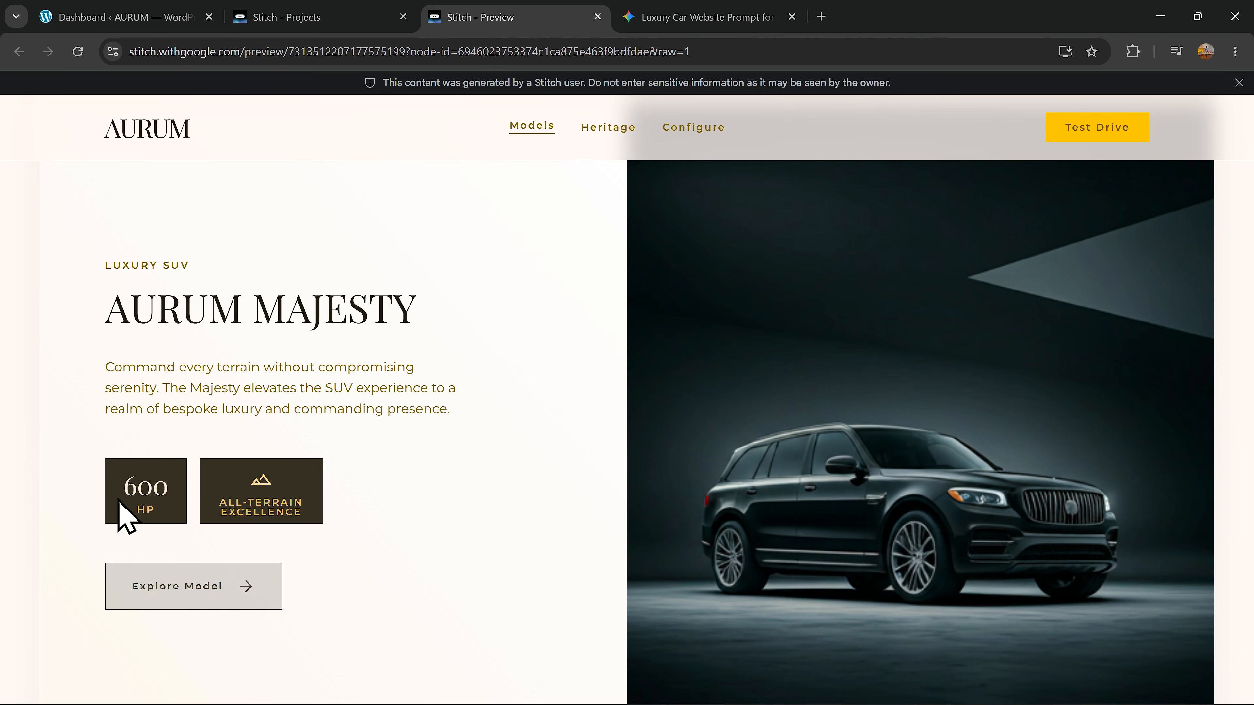
scroll(417, 391, up, 2)
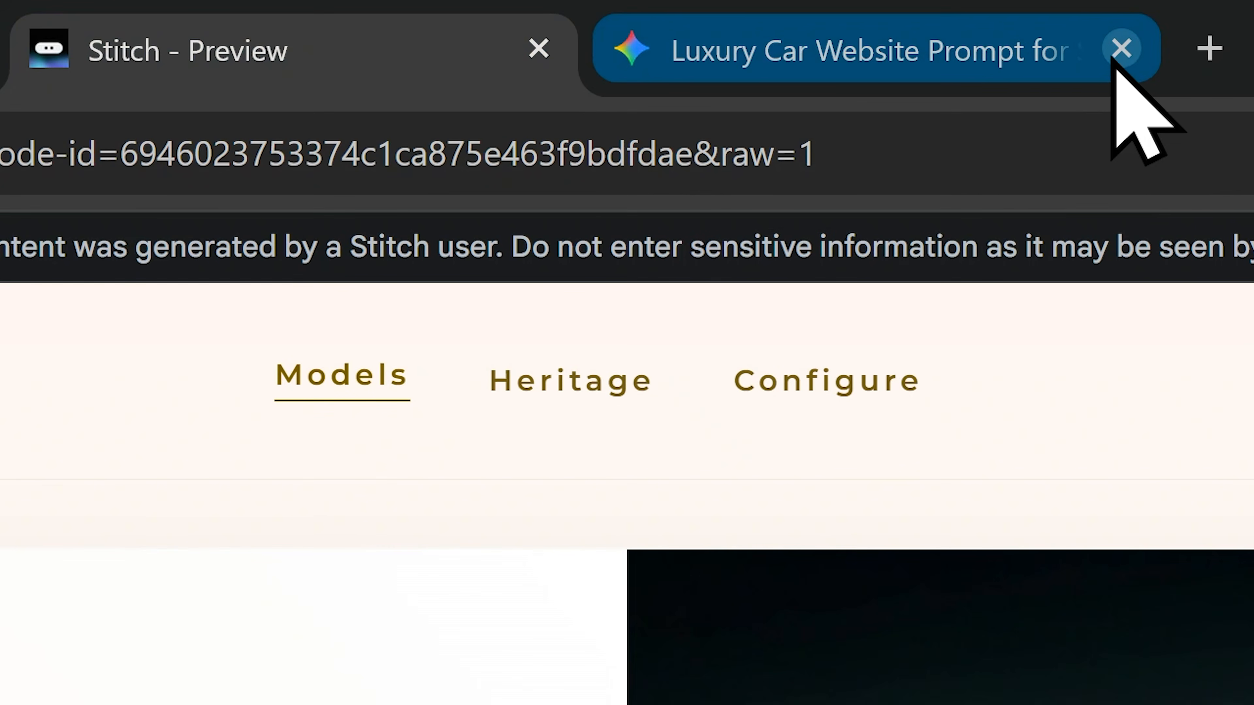
click(792, 17)
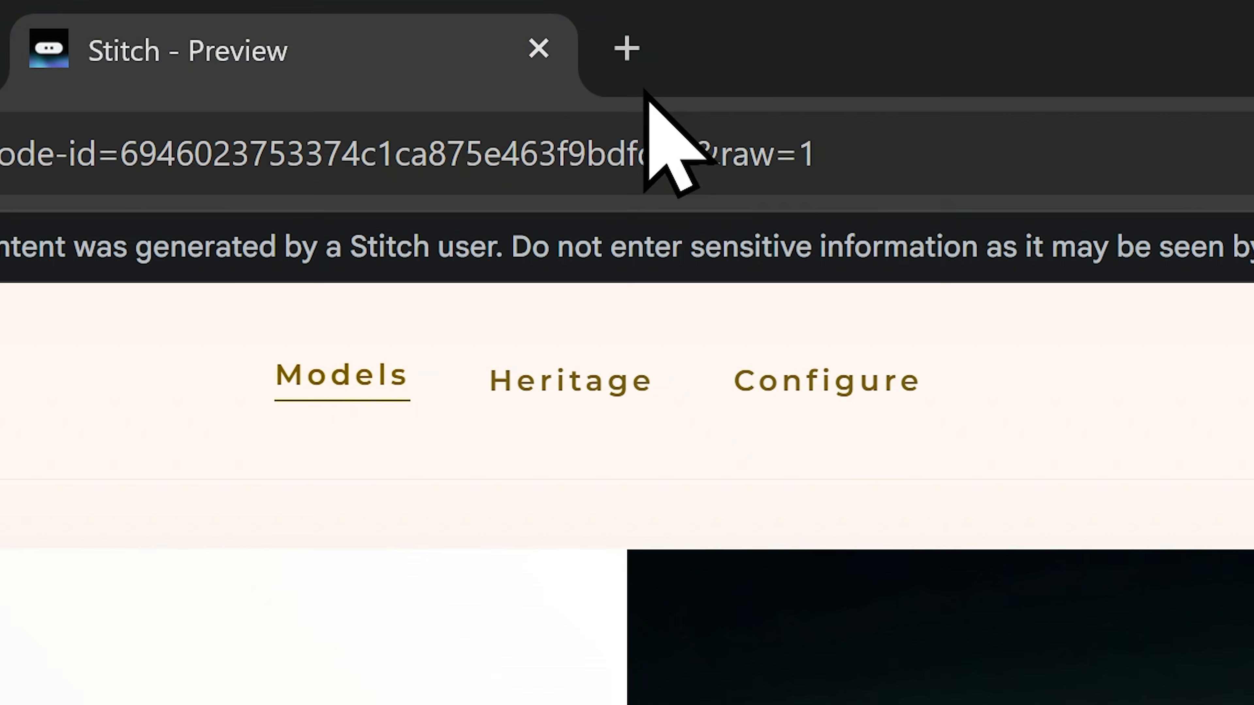
Step: Open the Chrome Web Store in a new tab and bring up the ClonewebX Softlite.io extension's page
click(628, 17)
text(chromewe)
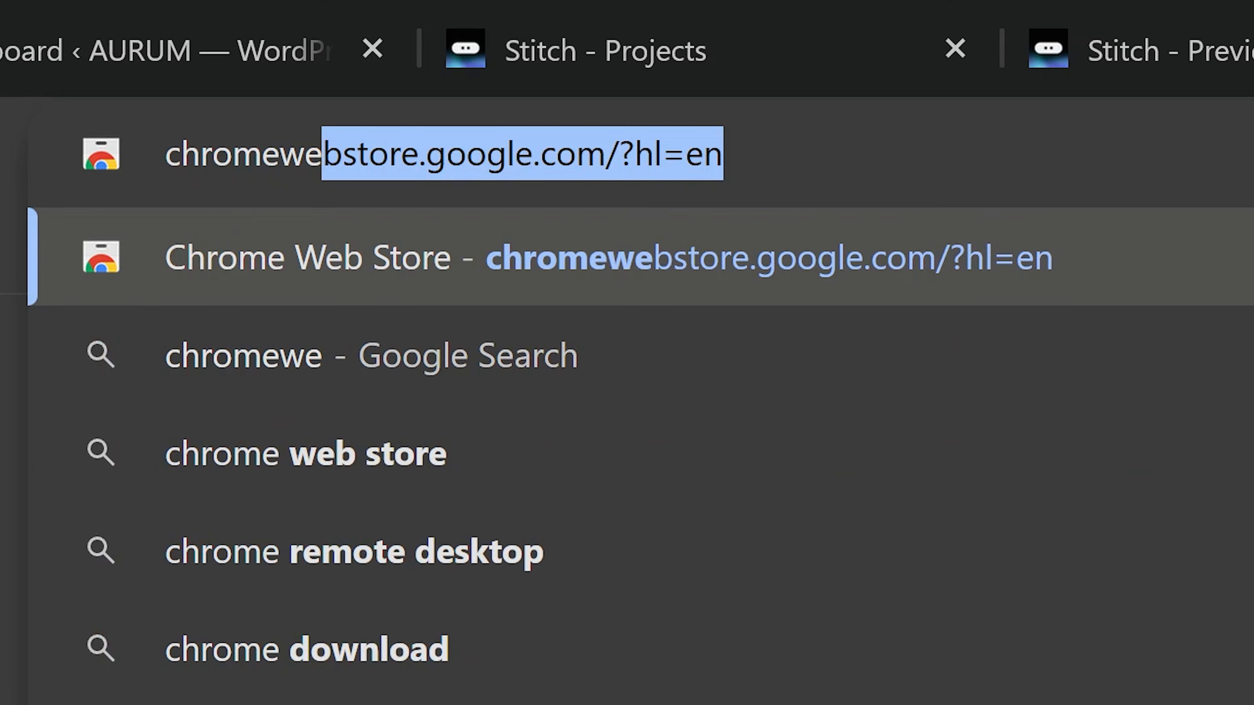
key(Return)
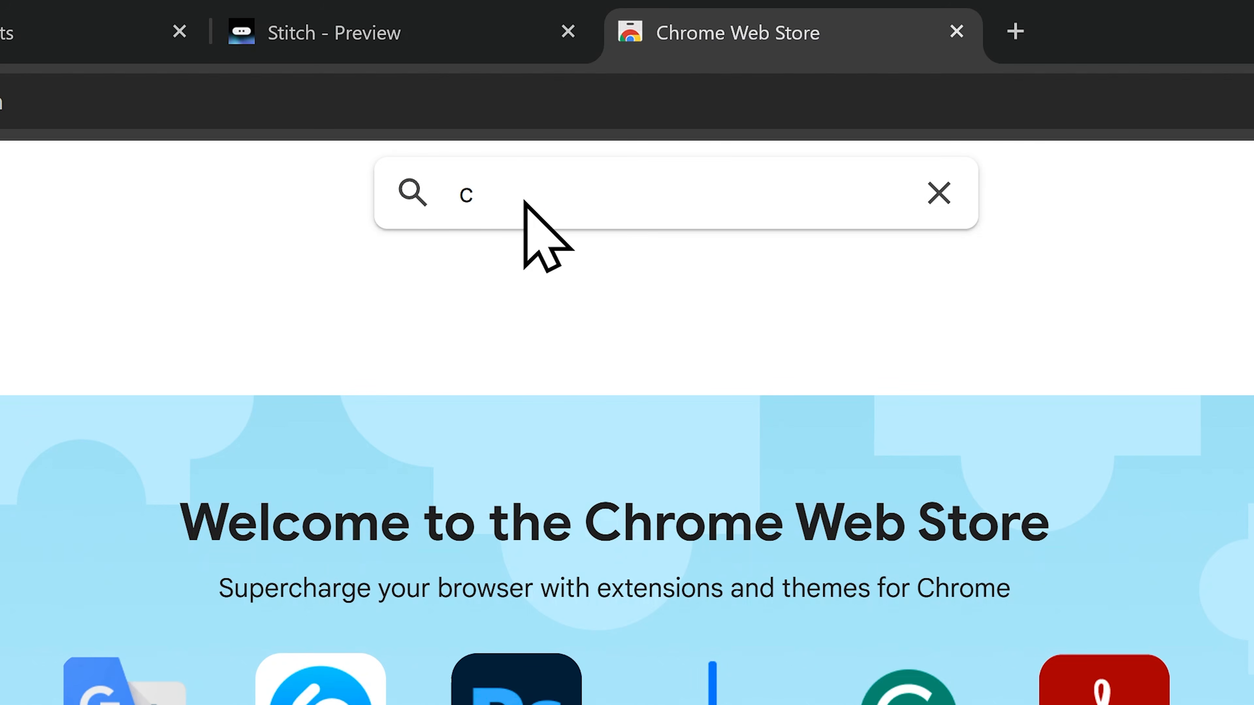
click(525, 203)
text(clone web)
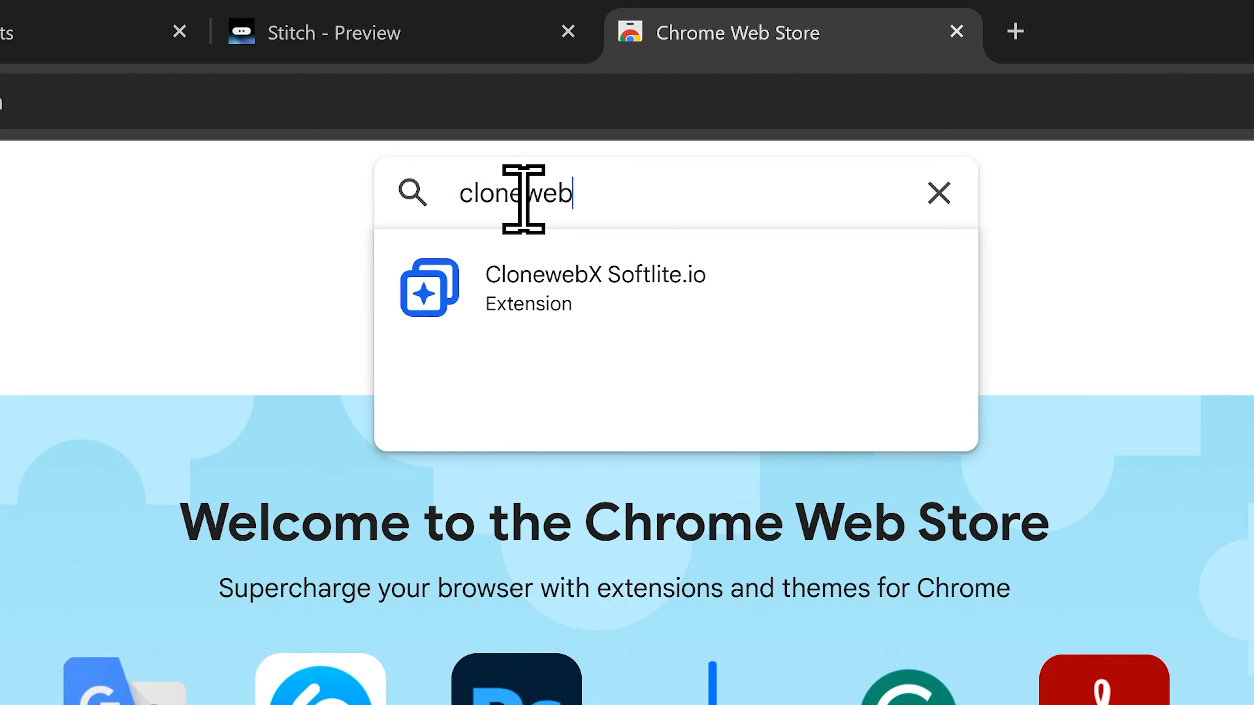
click(546, 308)
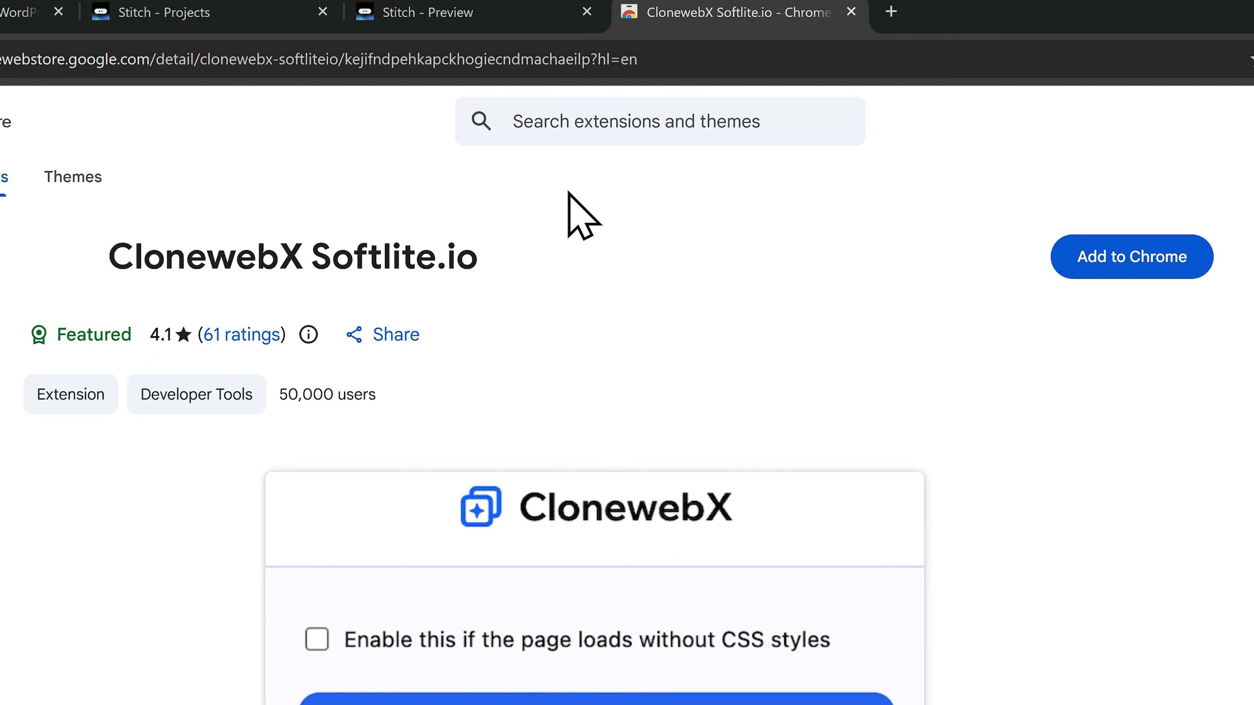
Step: Add the ClonewebX Softlite.io extension to Chrome, pin it, and close its store page
click(1152, 265)
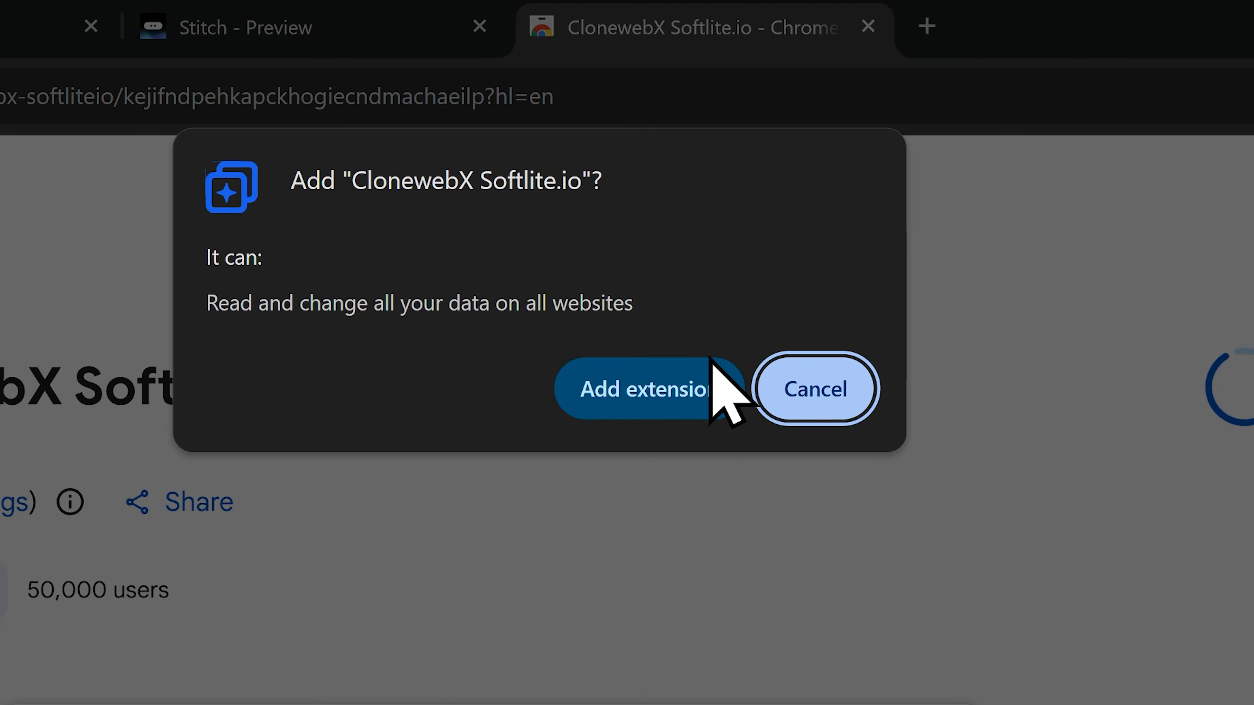
click(646, 383)
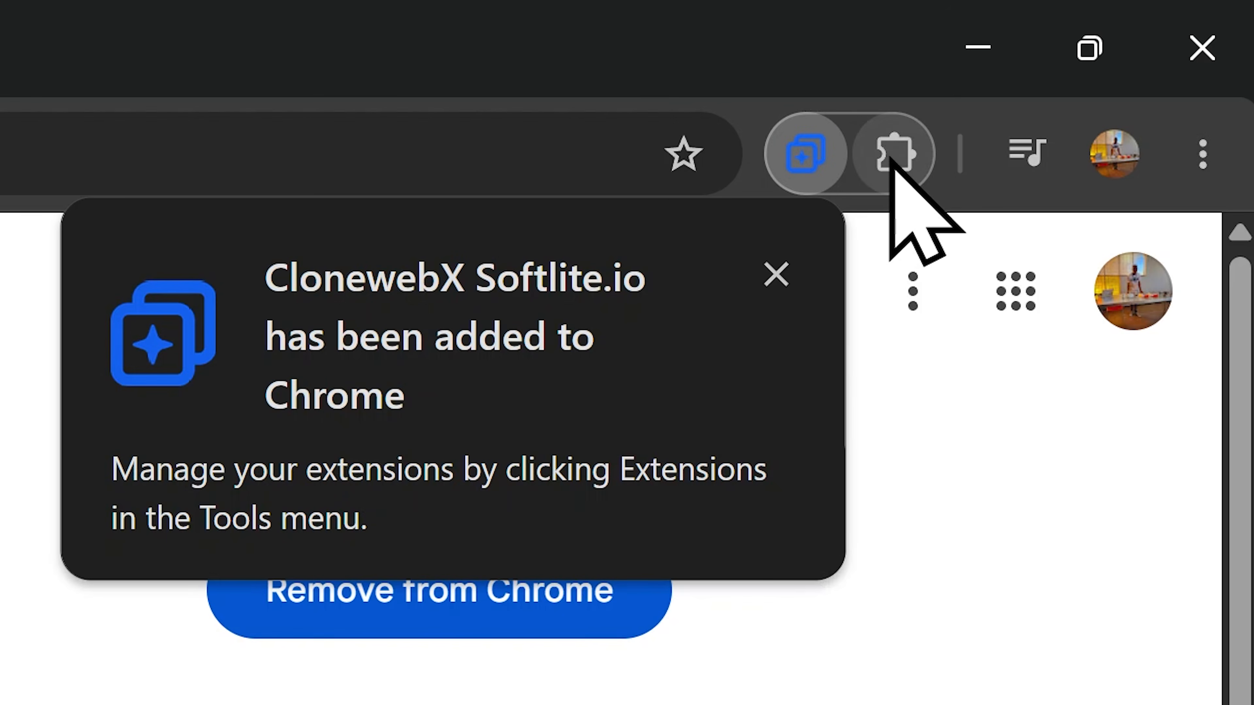
click(1132, 55)
click(899, 357)
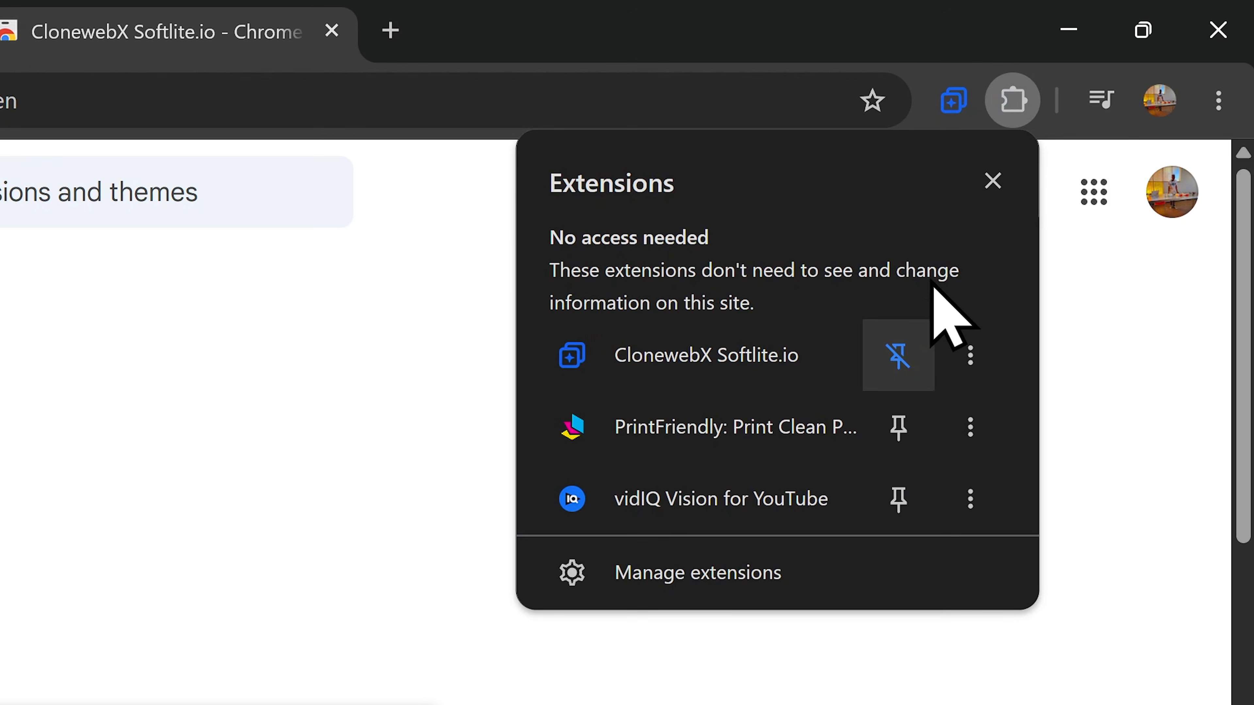
key(Escape)
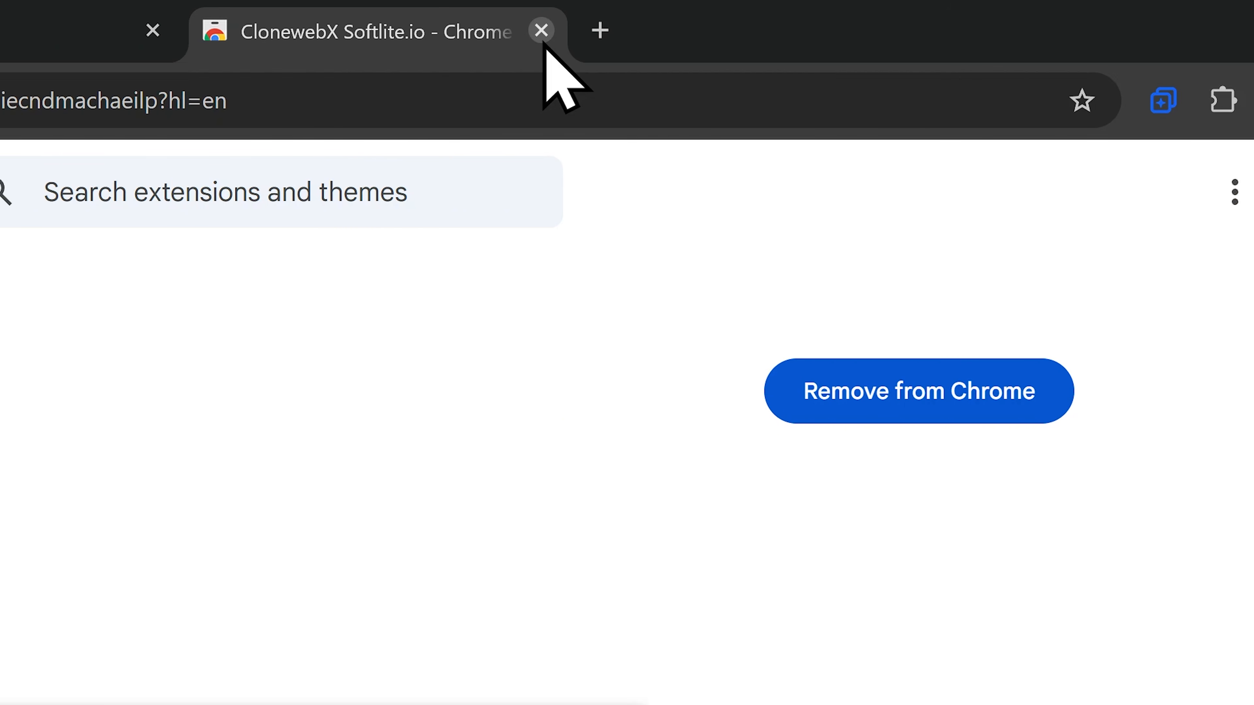
click(541, 30)
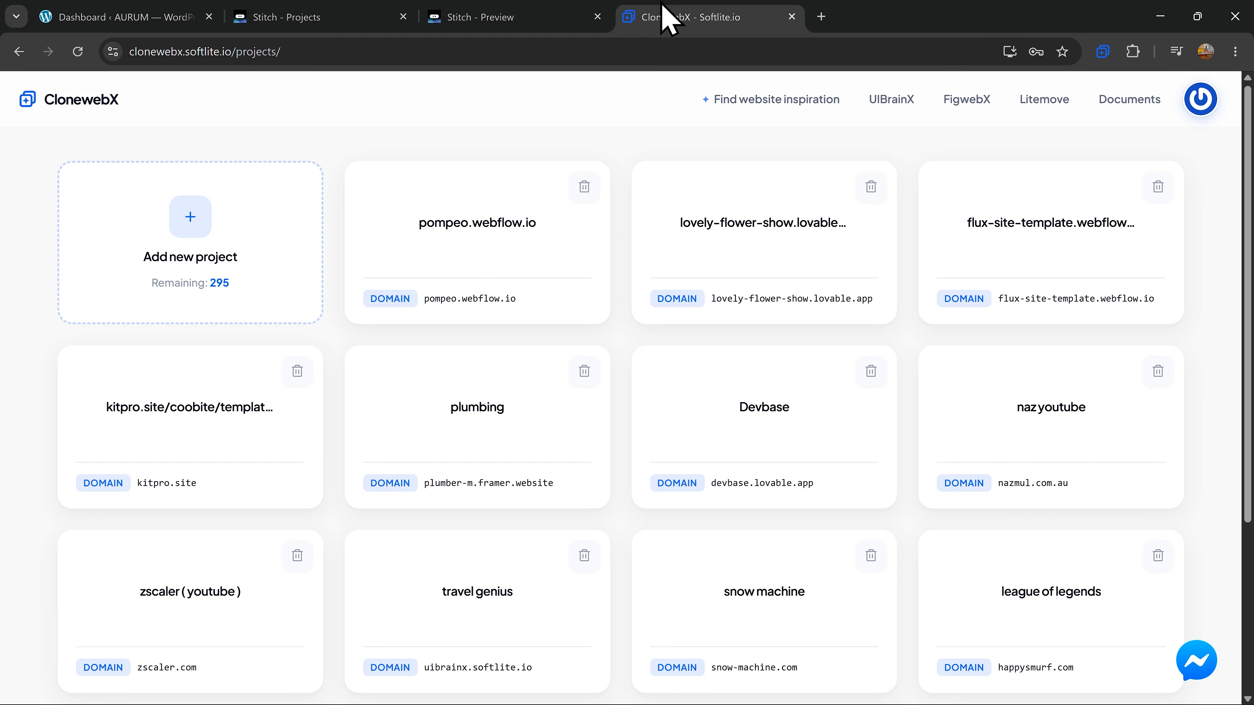
Step: Go through the entire Stitch Models preview so it loads fully, and add the page to ClonewebX without the CSS styles option
click(508, 19)
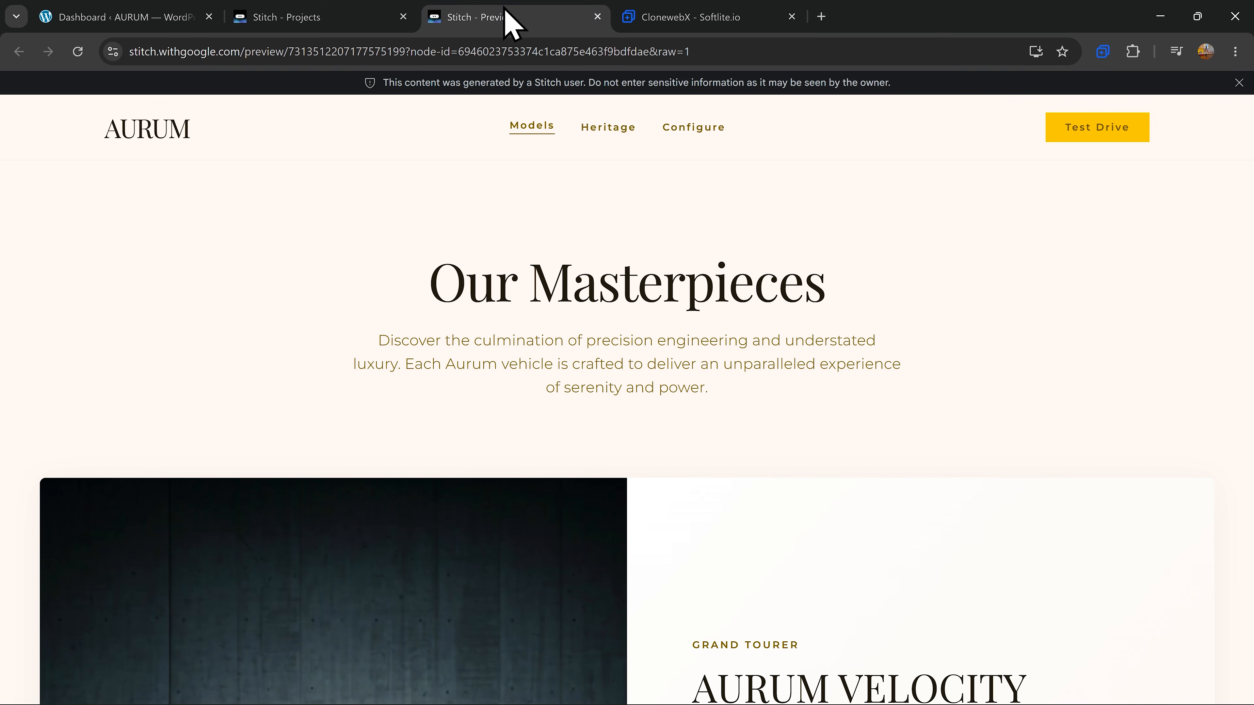
scroll(713, 361, down, 20)
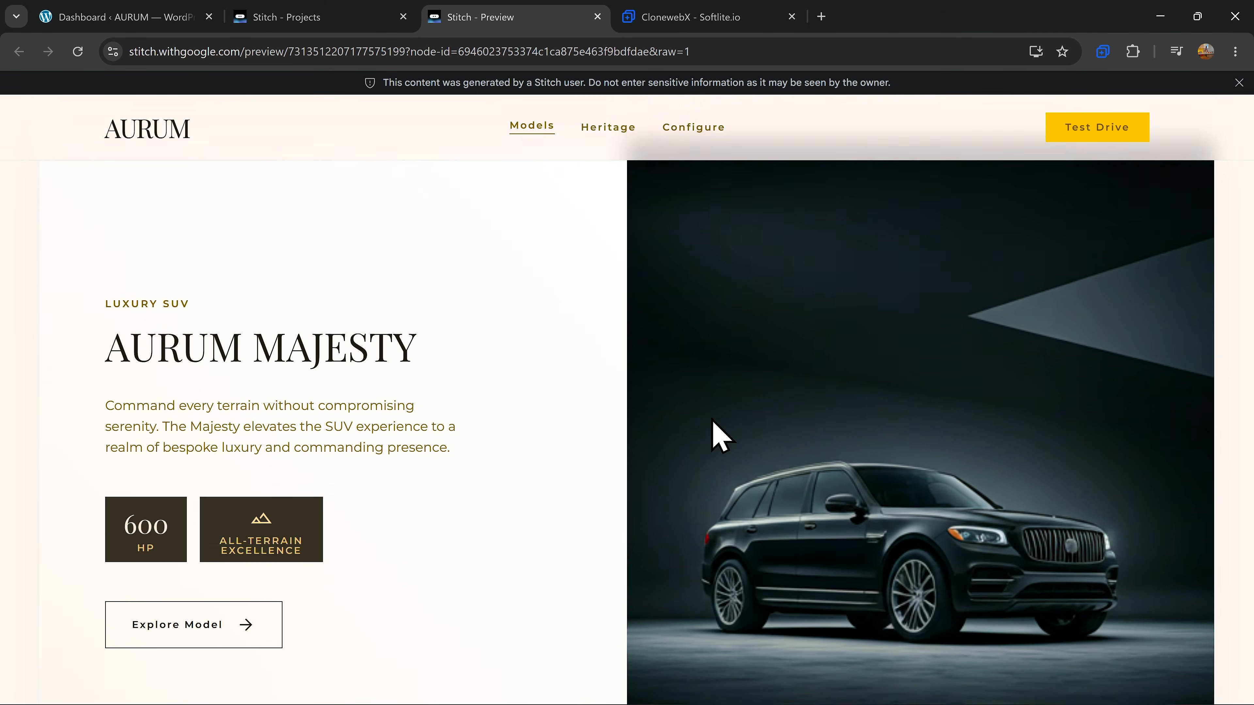
scroll(604, 365, down, 5)
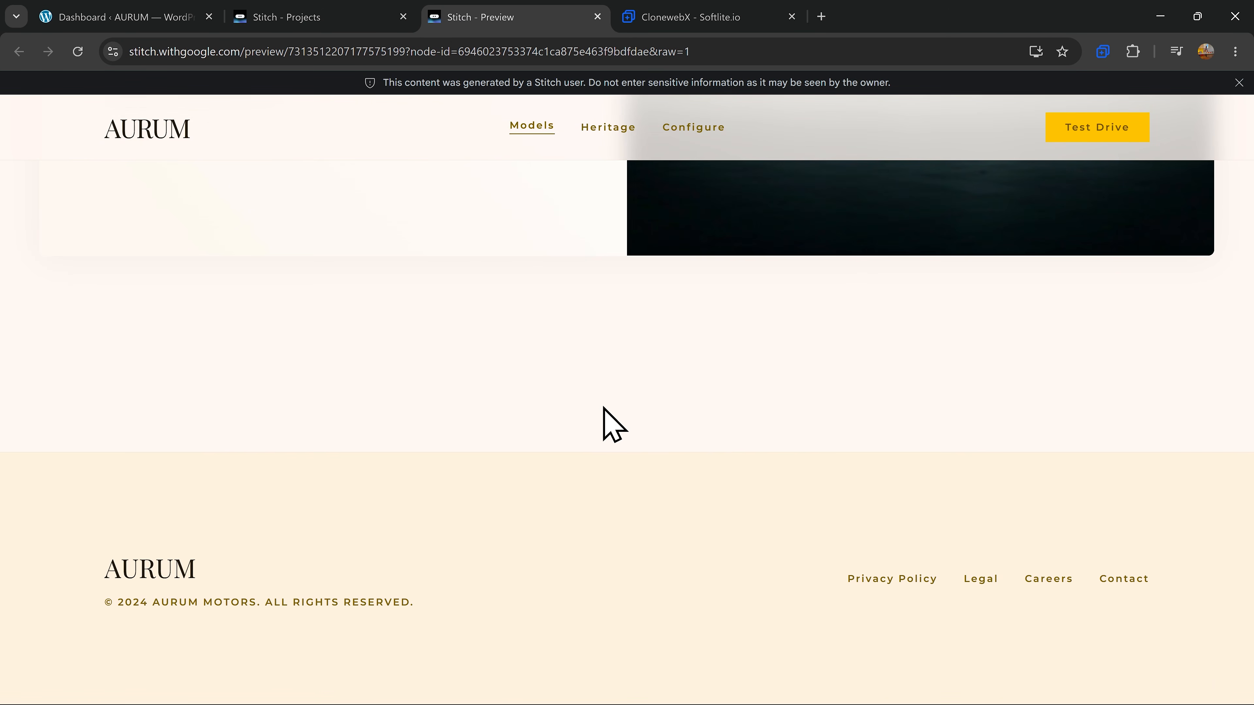
scroll(631, 405, up, 10)
scroll(592, 368, up, 5)
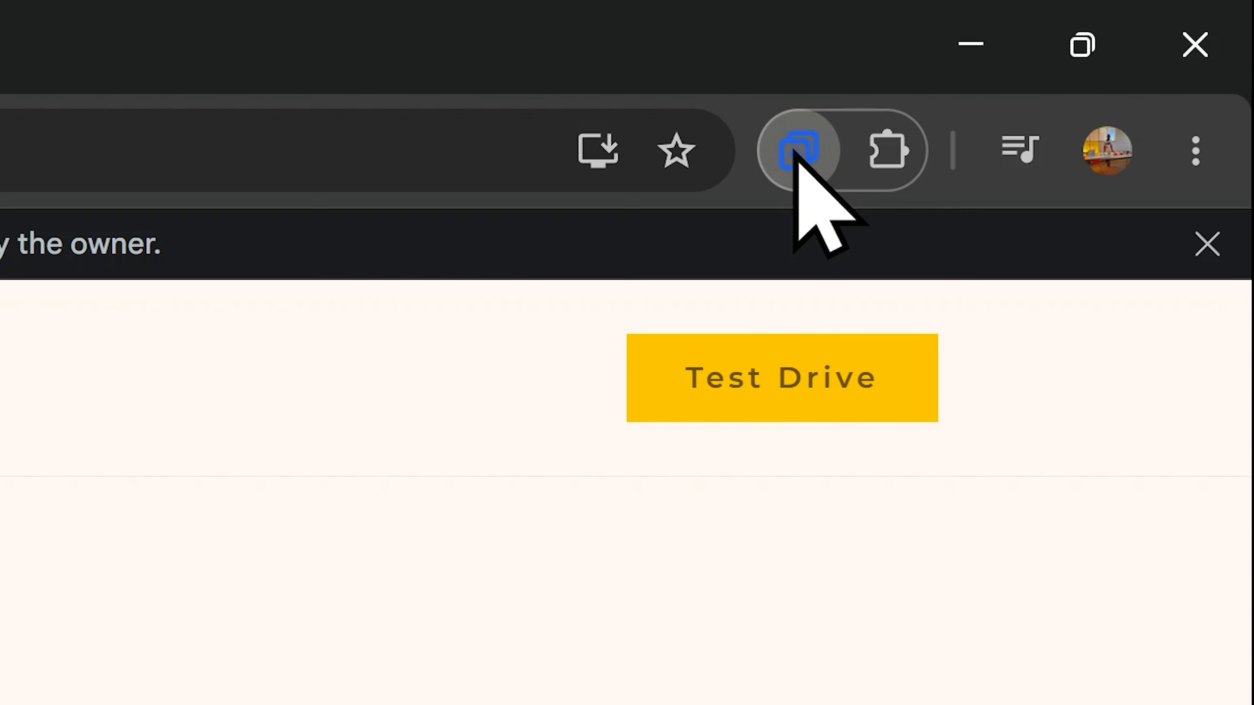
click(795, 152)
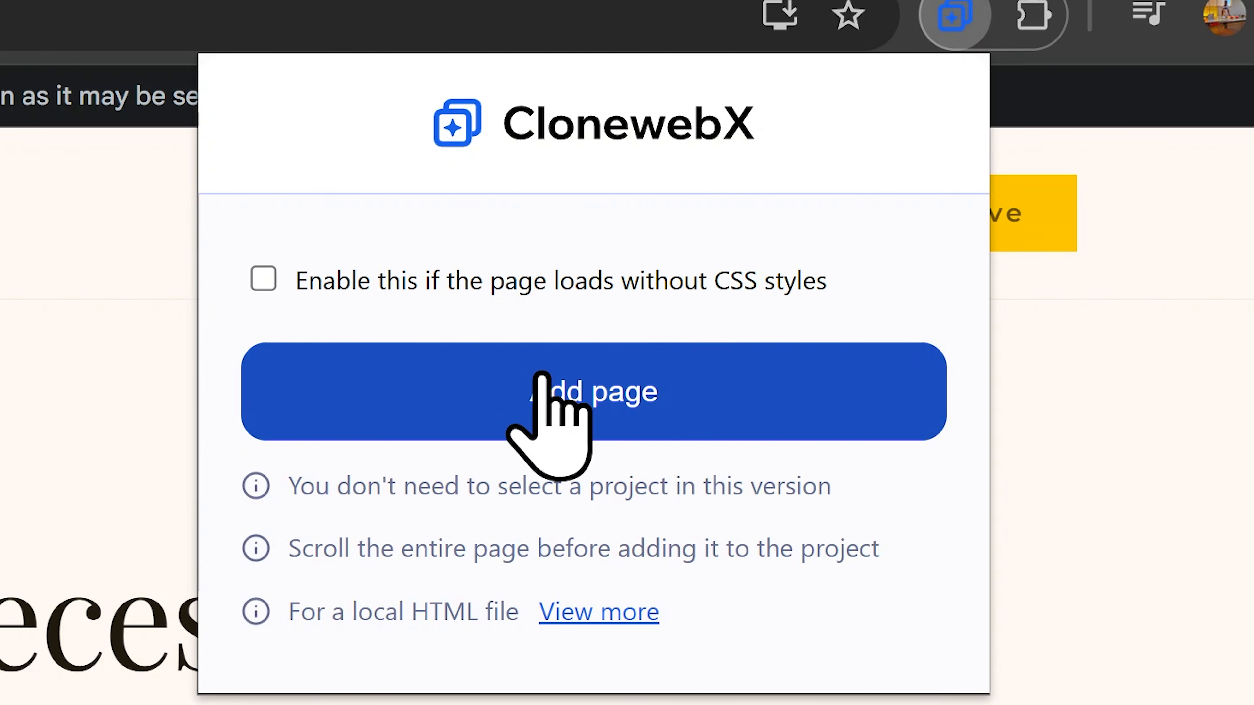
click(518, 419)
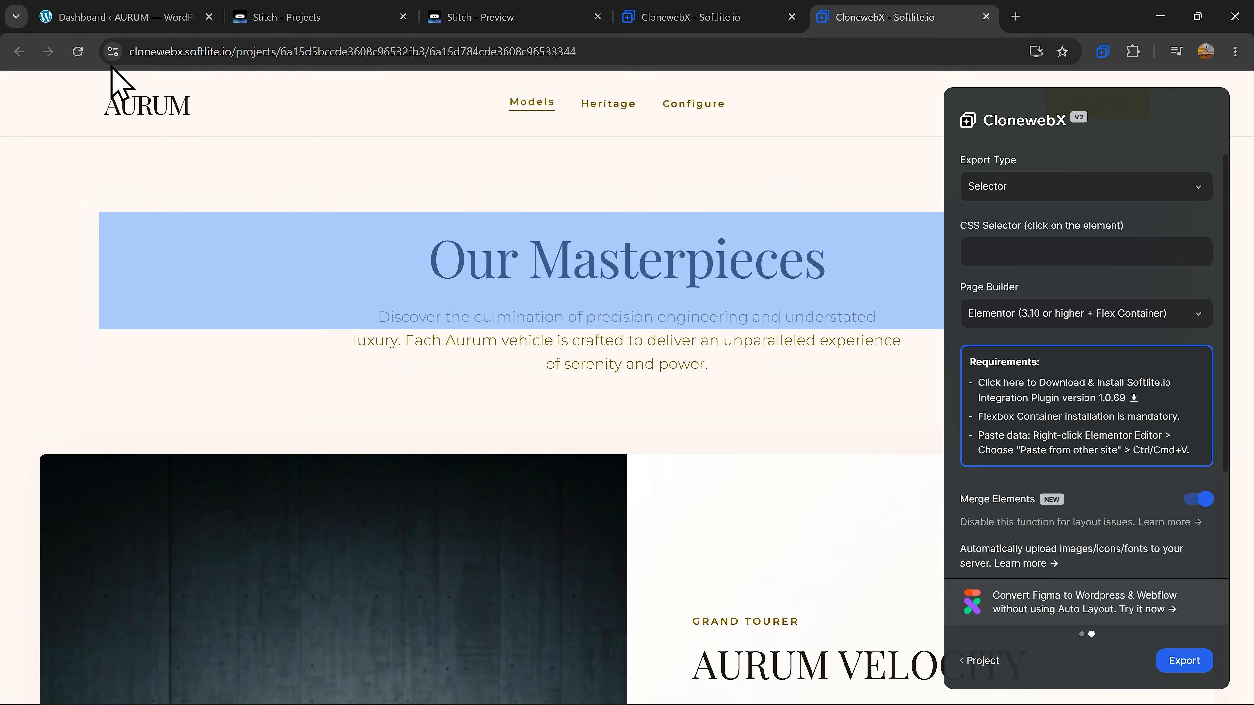
Step: Look over the imported Models page in ClonewebX and download the Softlite.io Integration plugin version 1.0.69
scroll(548, 336, down, 15)
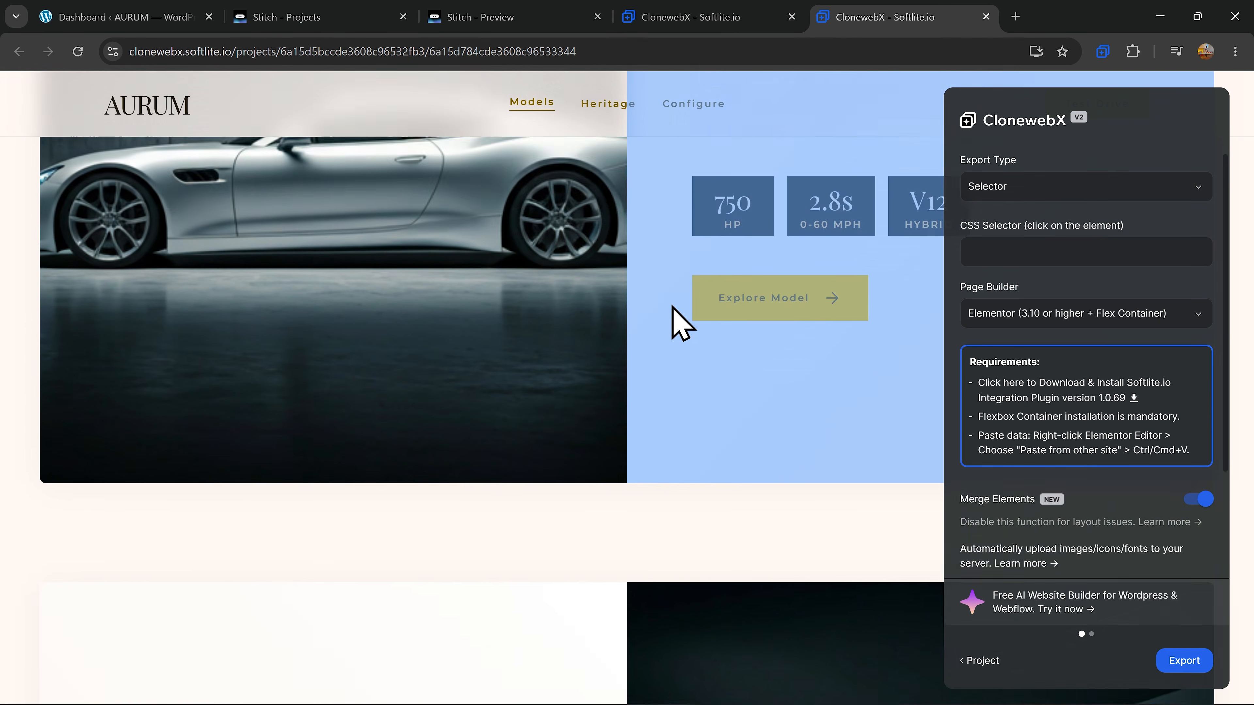
scroll(696, 370, down, 5)
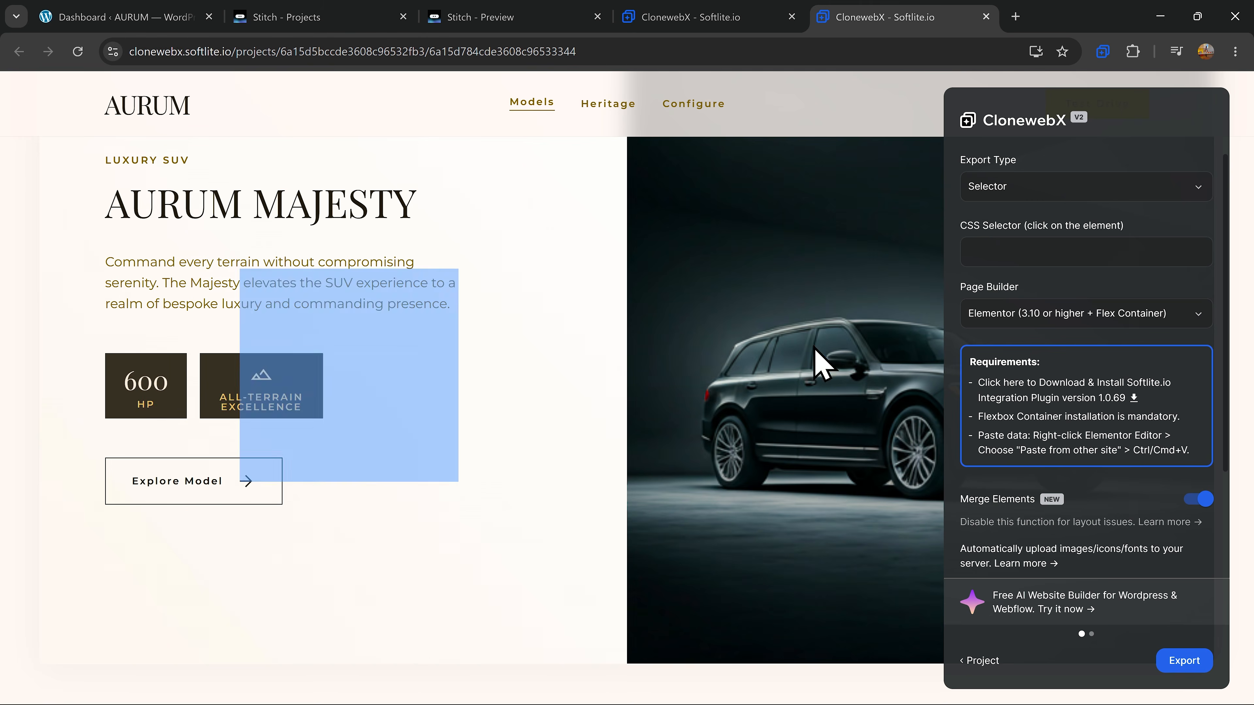
scroll(345, 276, up, 15)
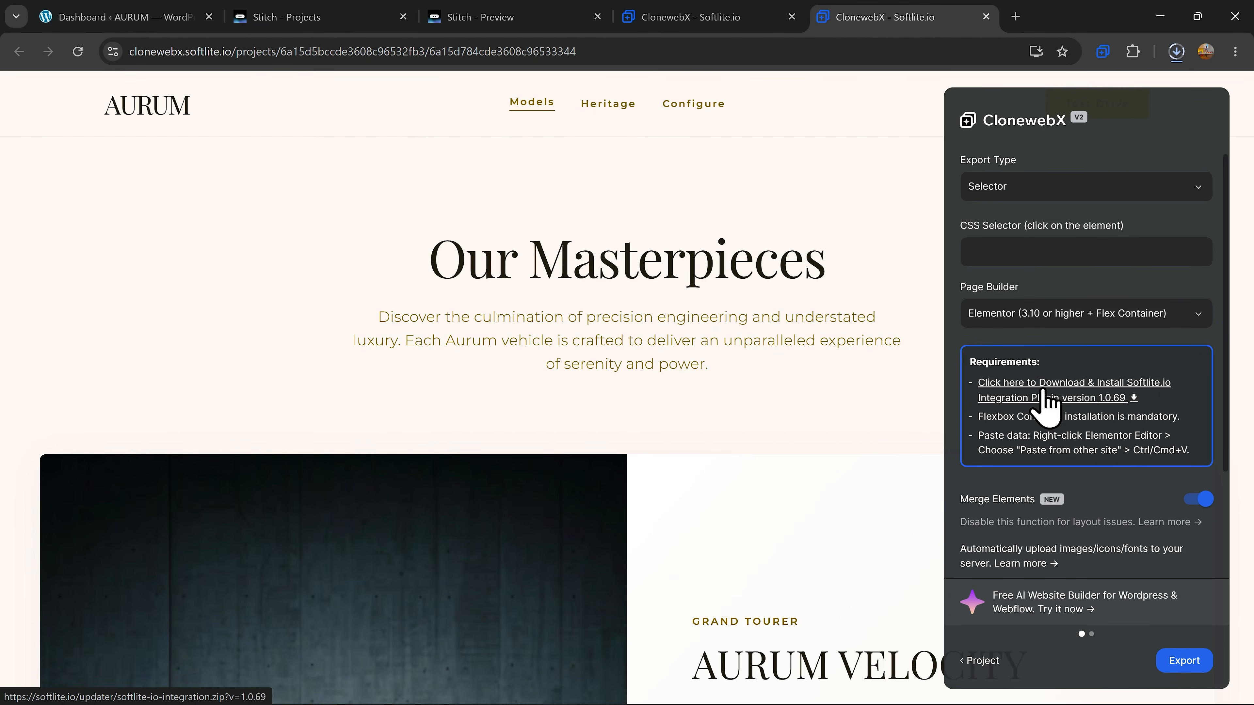
click(1043, 397)
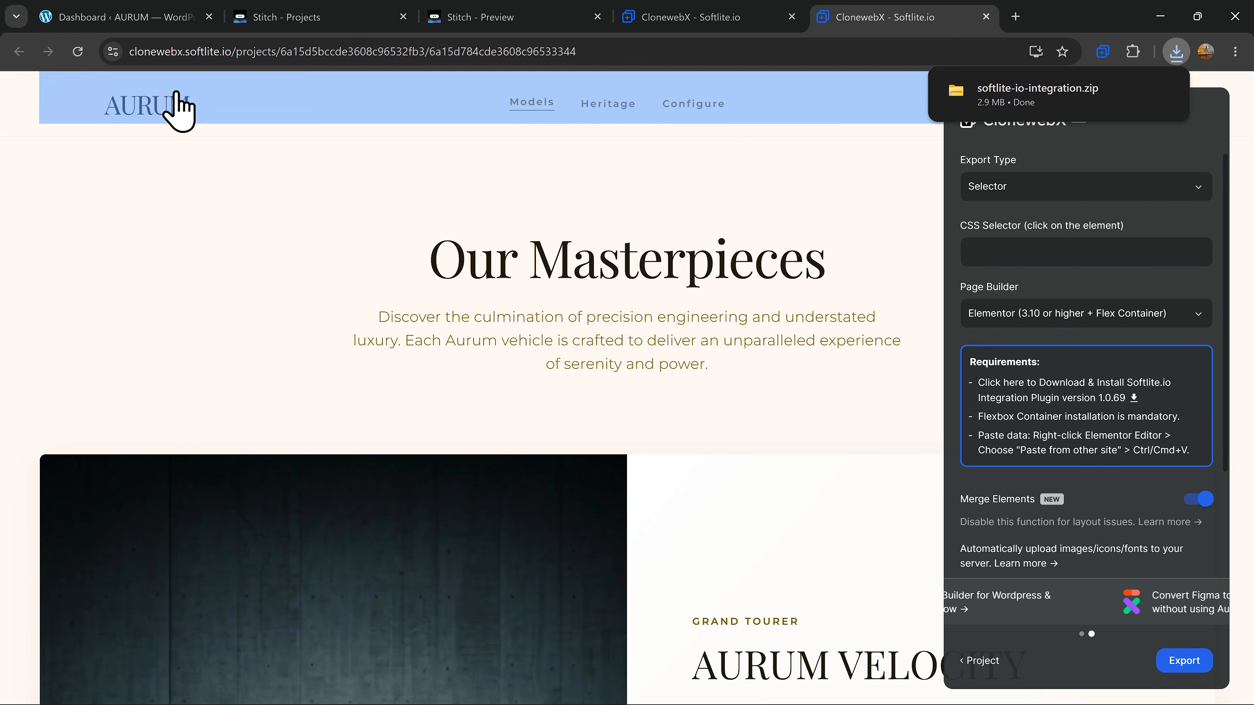
Step: Switch to the WordPress dashboard and install and activate a plugin from the uploaded softlite-io-integration.zip file
click(119, 18)
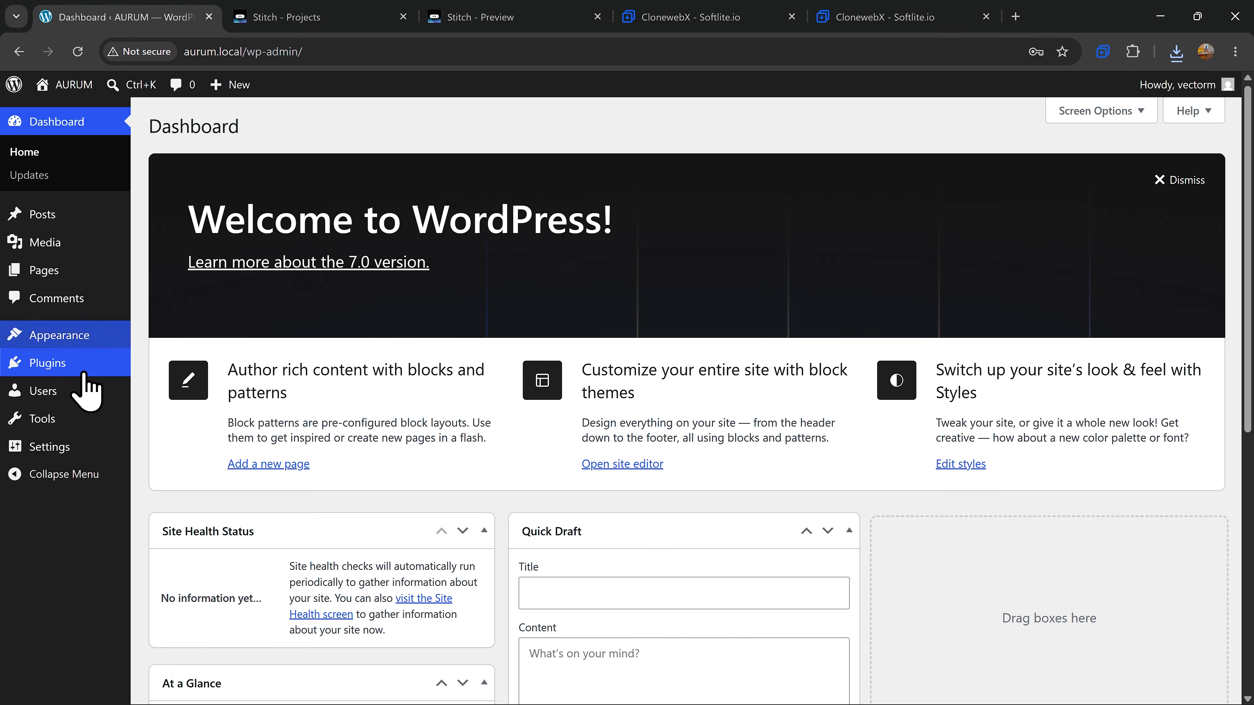
mouse_move(84, 368)
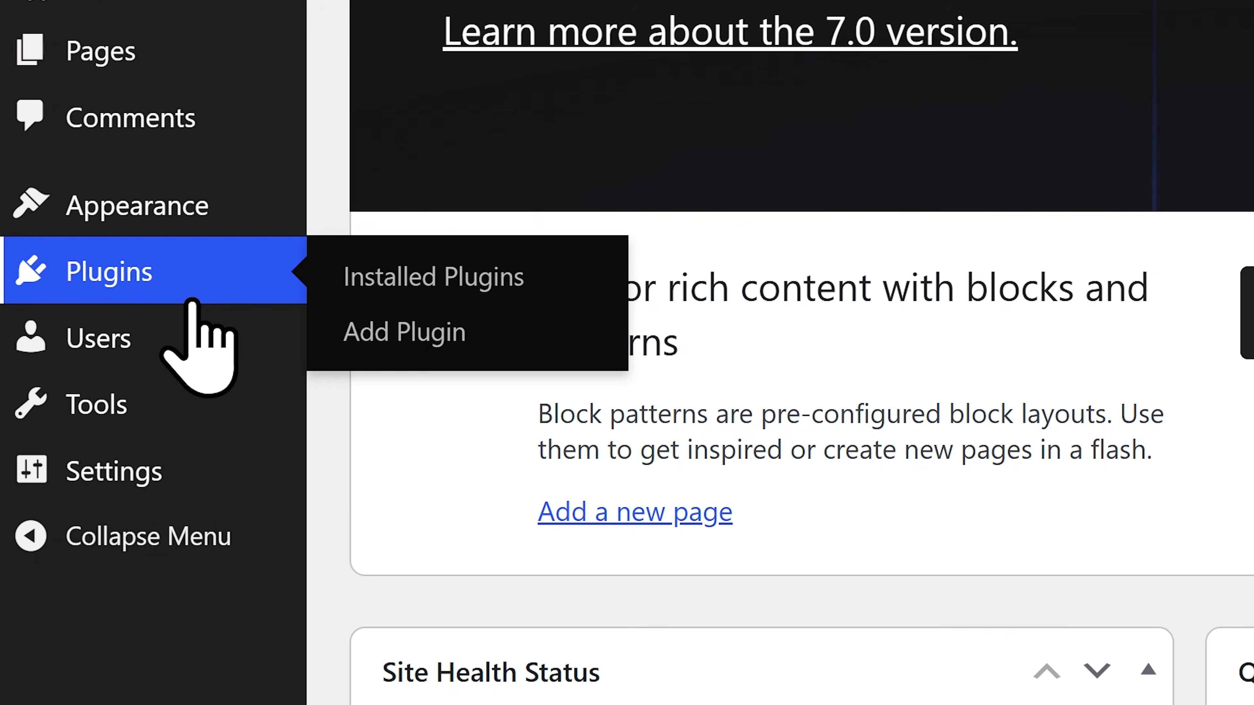
click(459, 354)
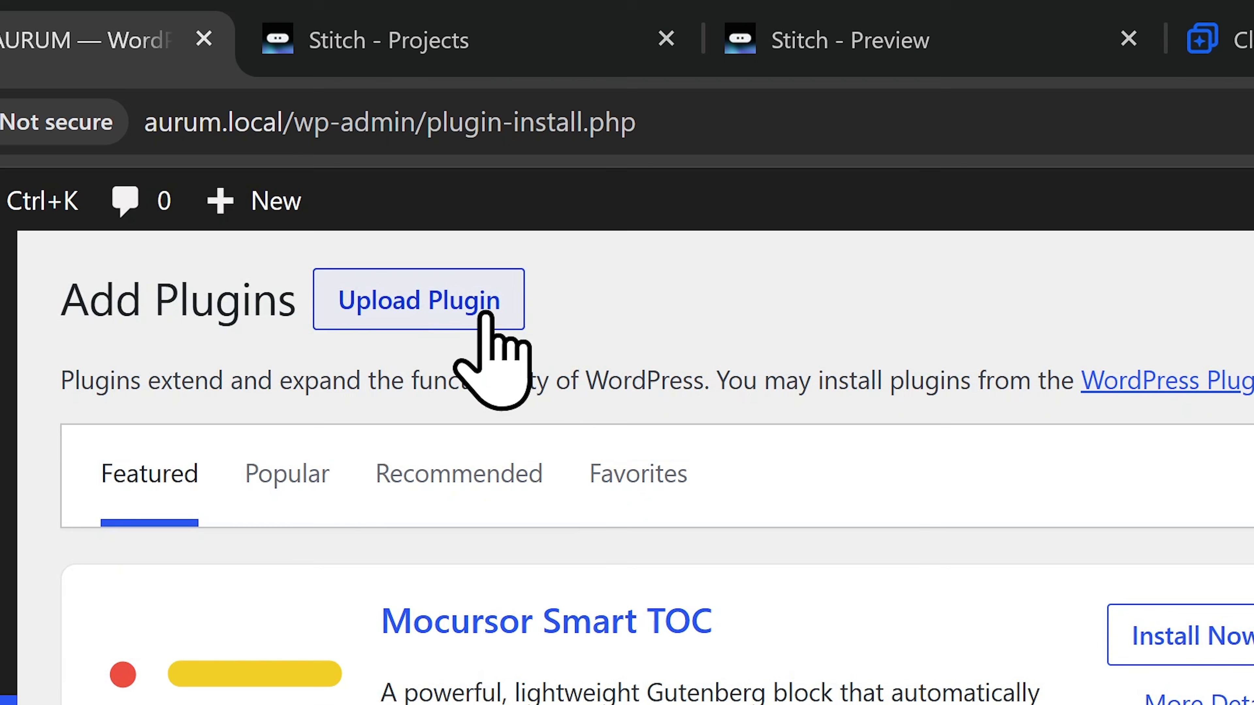
click(439, 297)
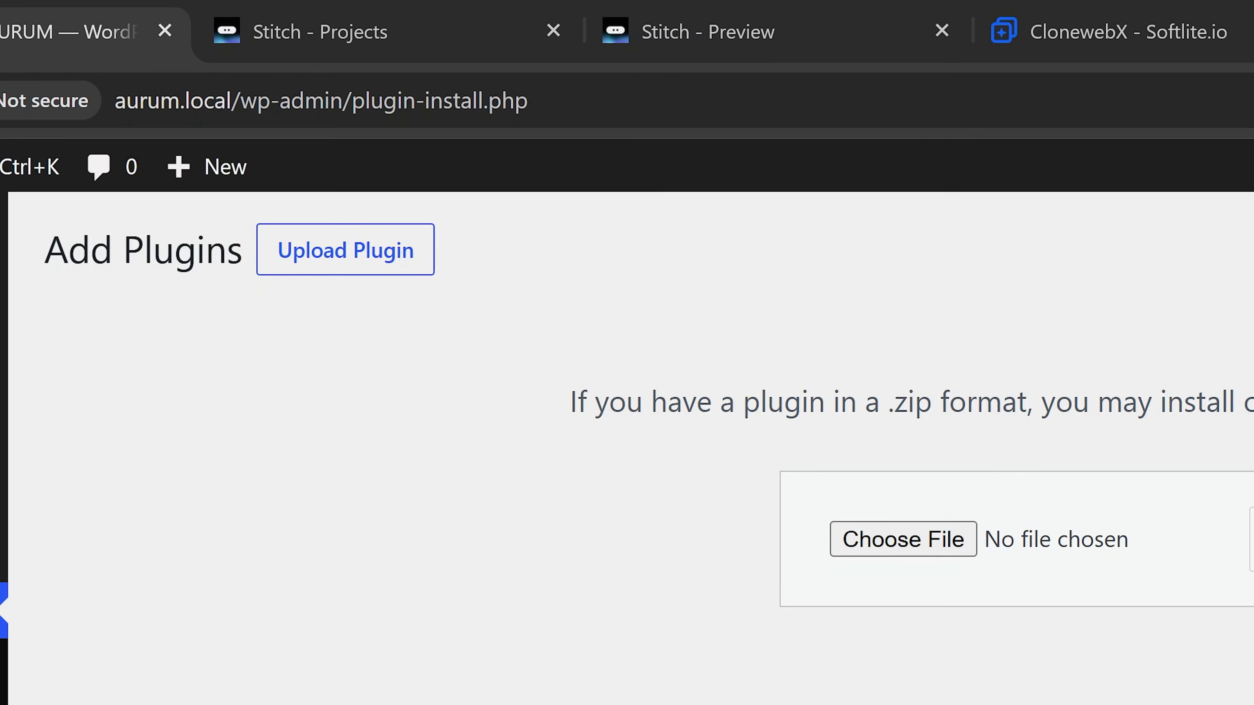
drag(105, 384, 903, 541)
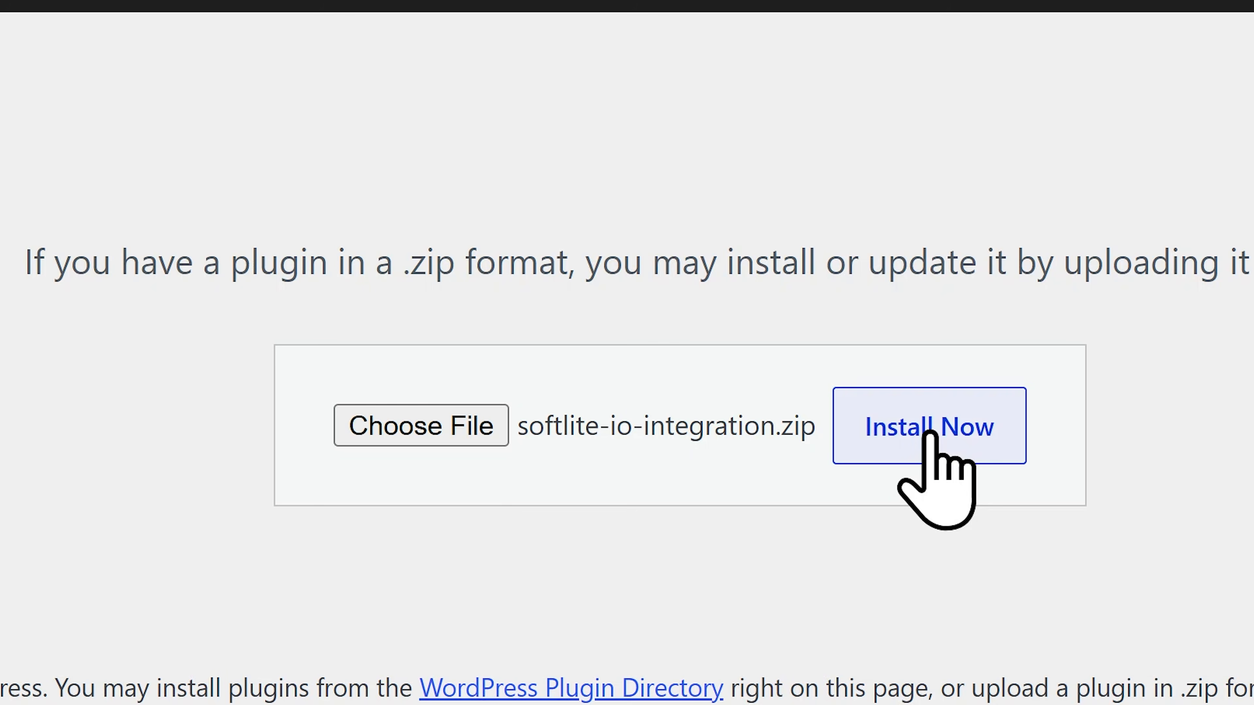
click(913, 426)
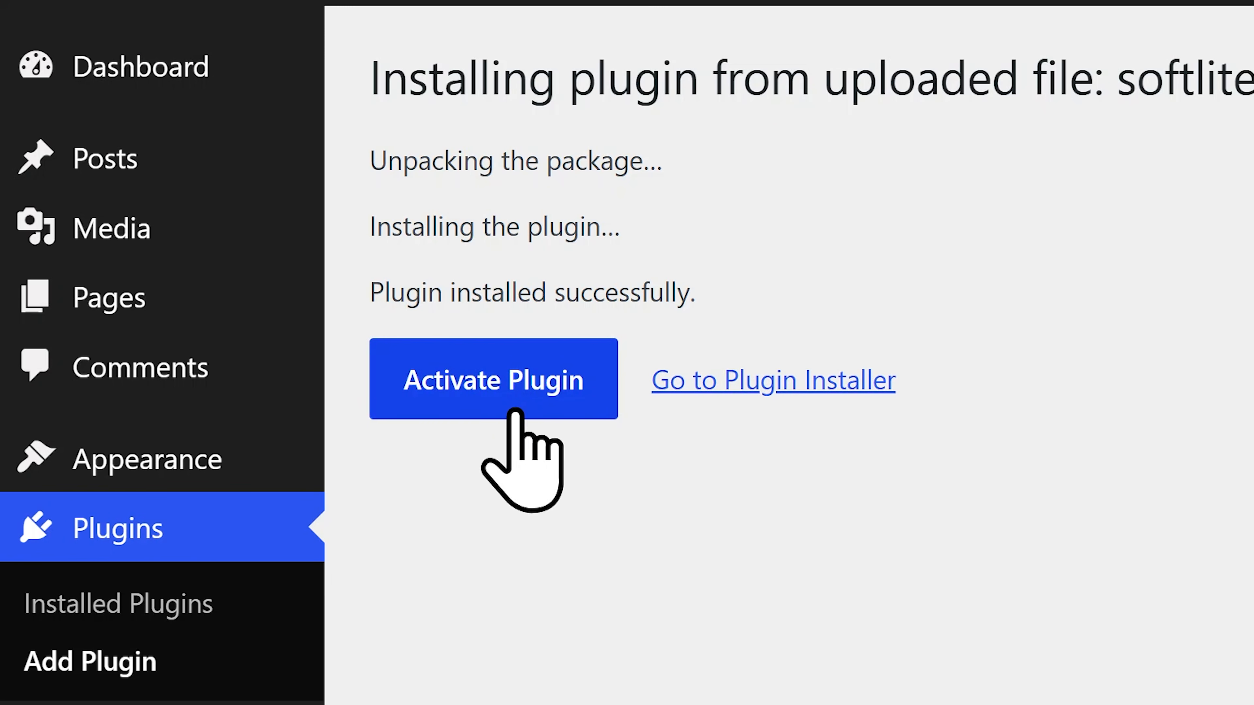
click(91, 375)
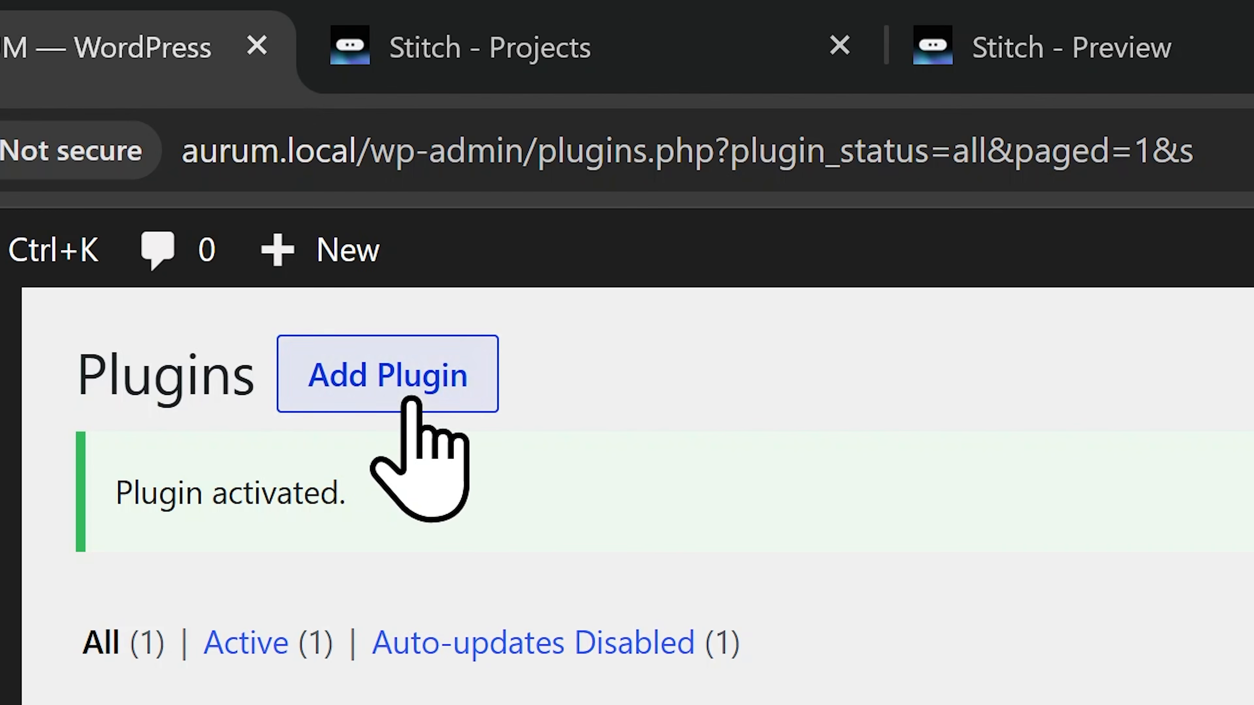
Step: Install and activate the Elementor Website Builder plugin, and check Elementor and SoftLite.io Integration in the installed plugins list
click(264, 131)
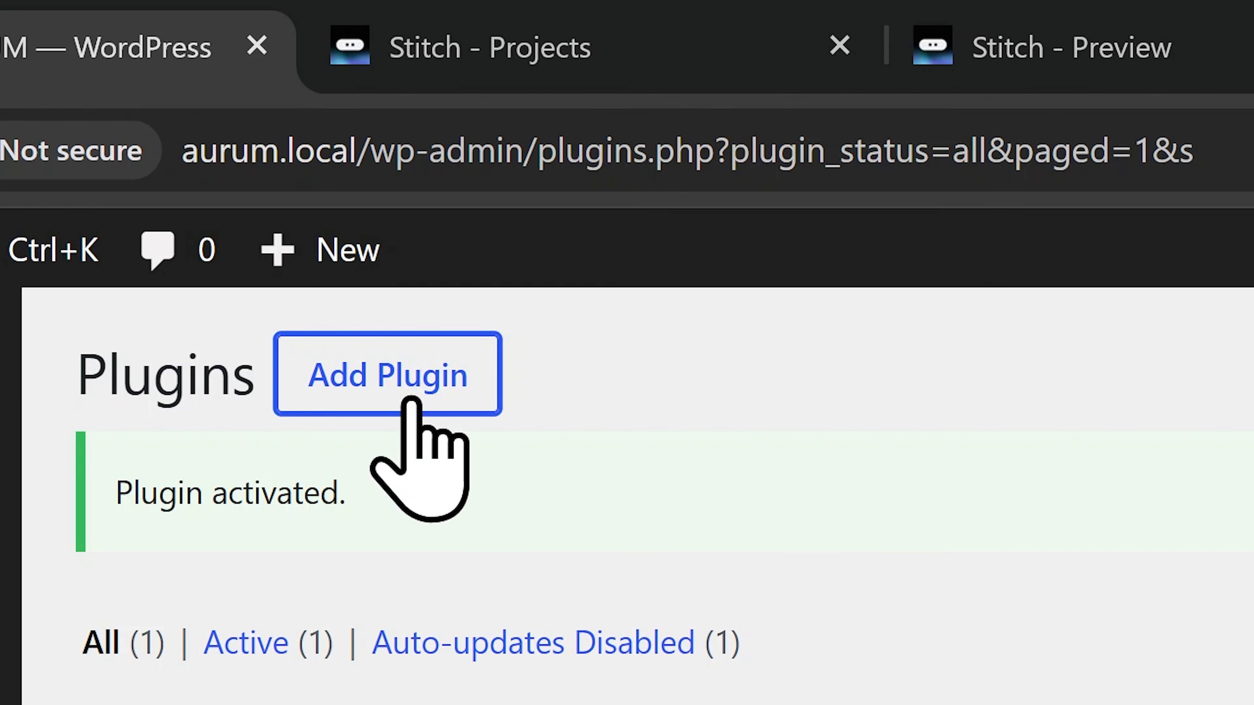
click(871, 210)
text(slementor)
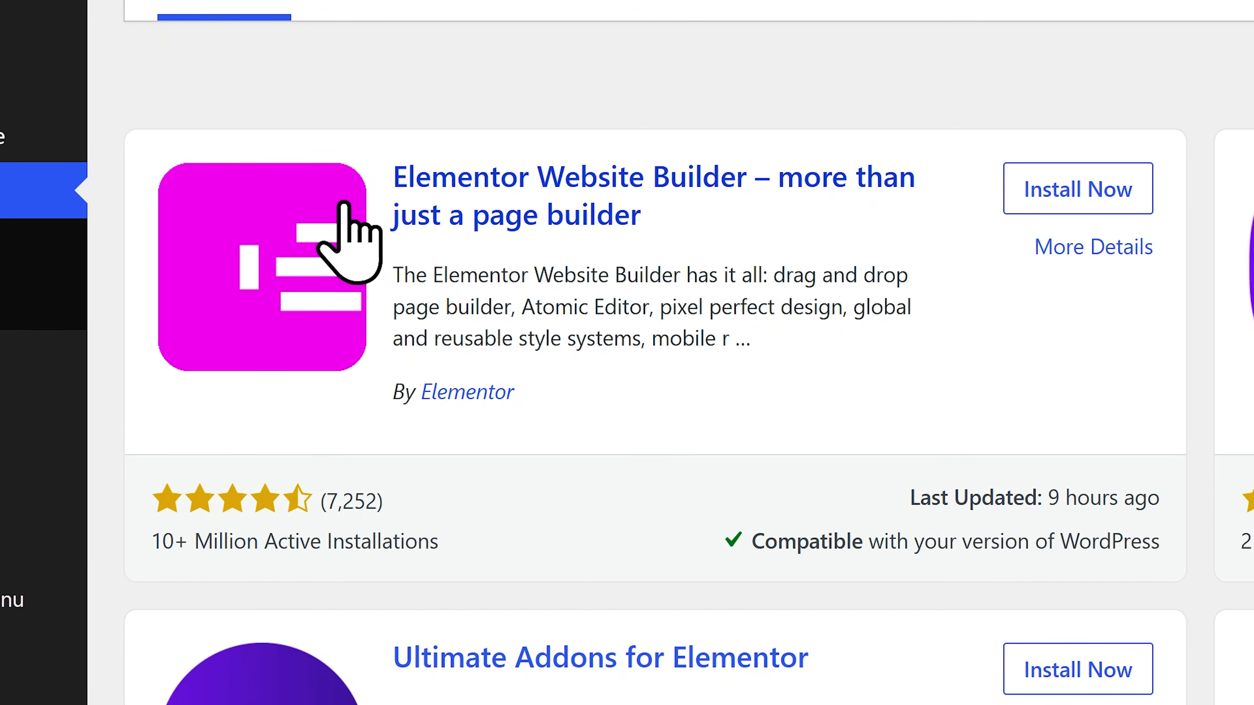
click(1053, 202)
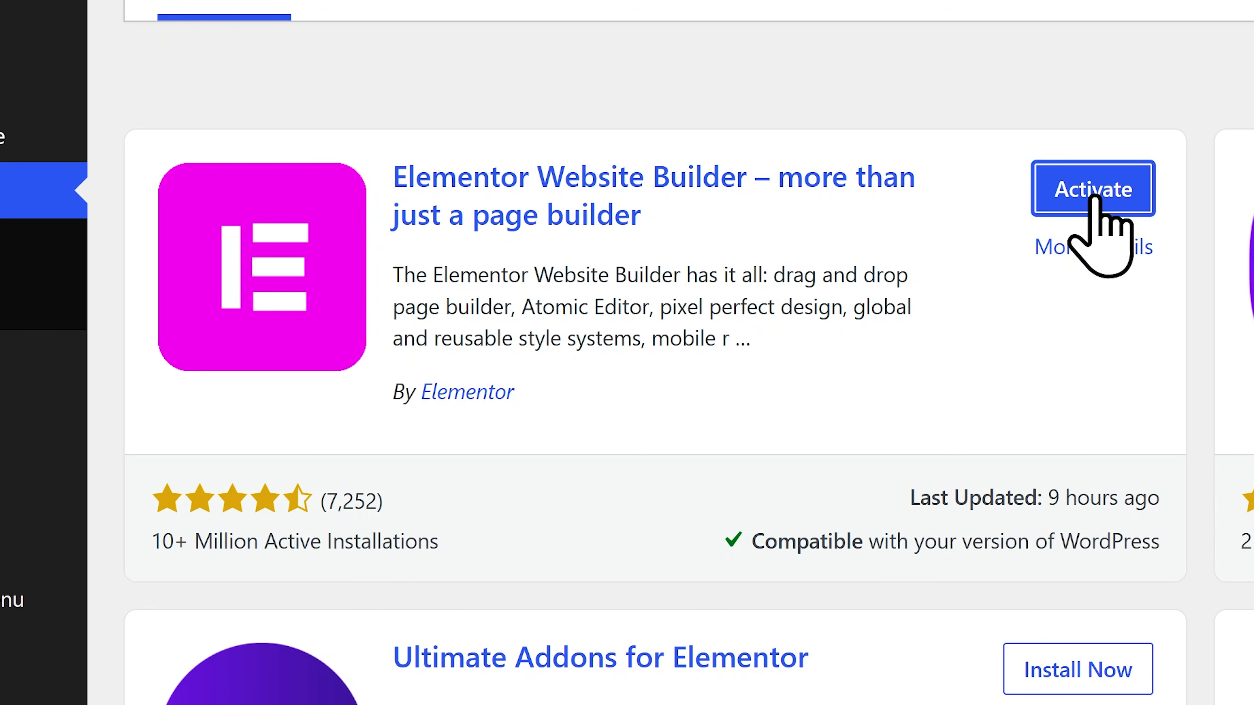
click(1094, 197)
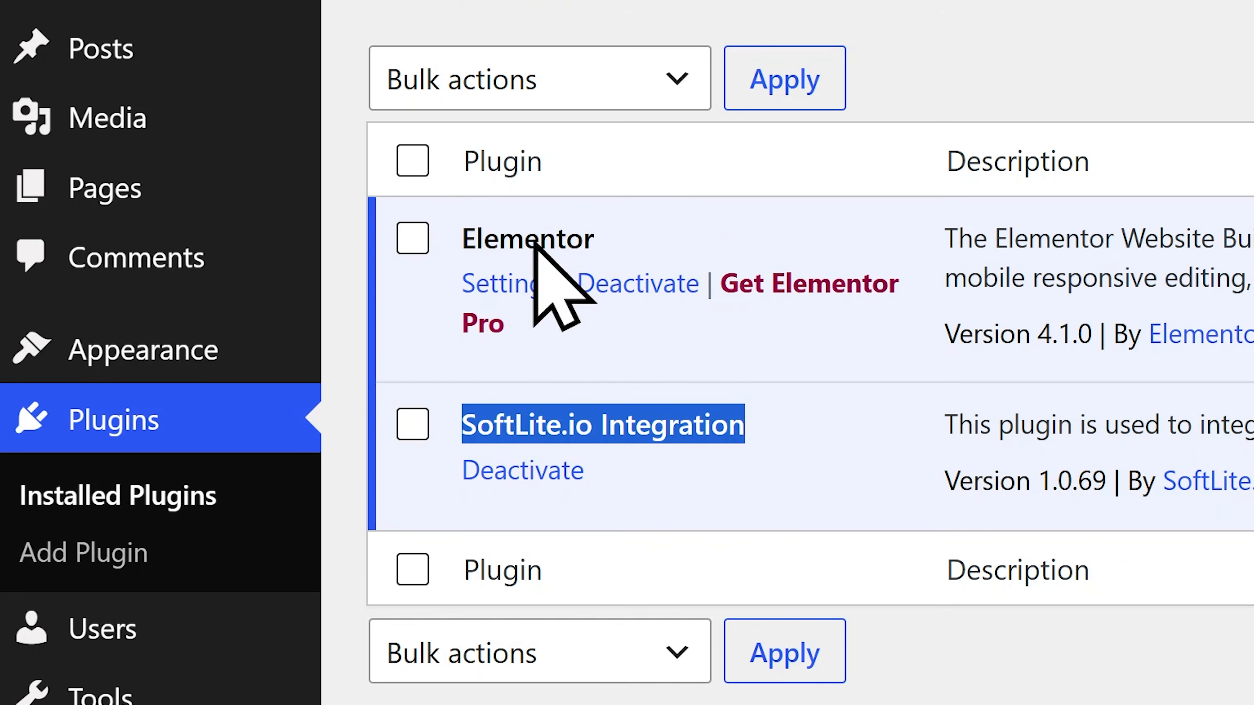
drag(464, 236, 697, 261)
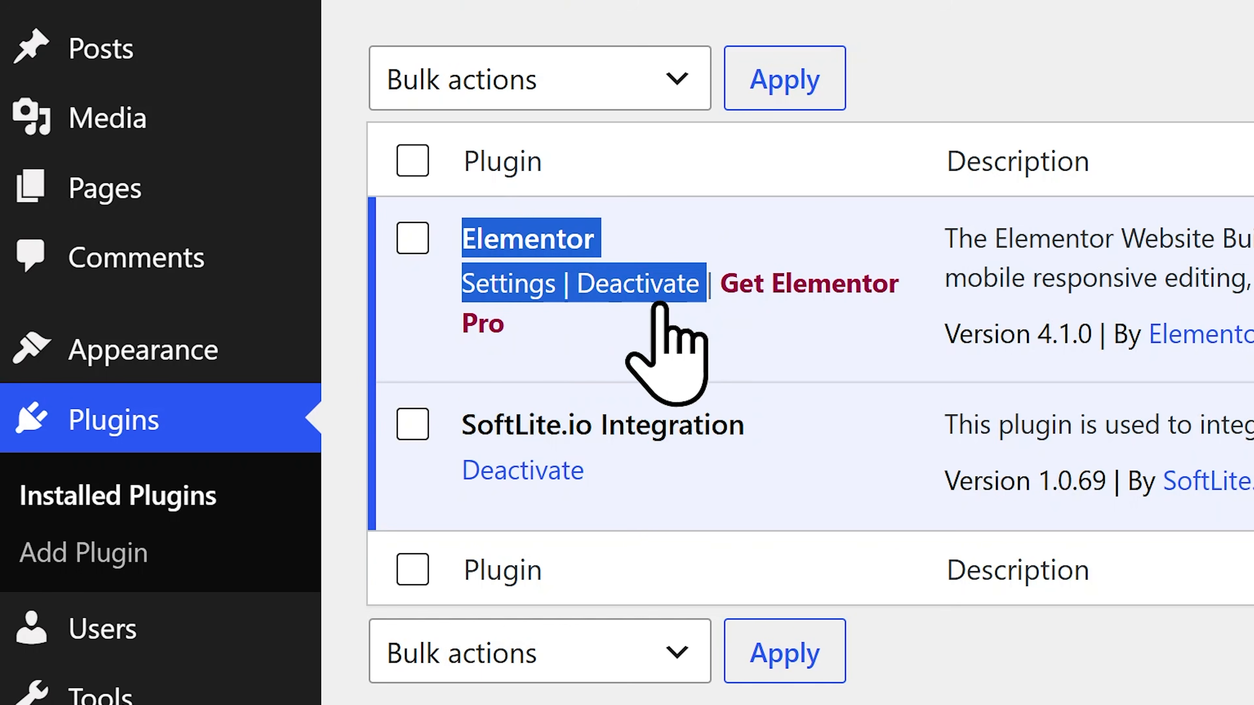
drag(464, 426, 847, 435)
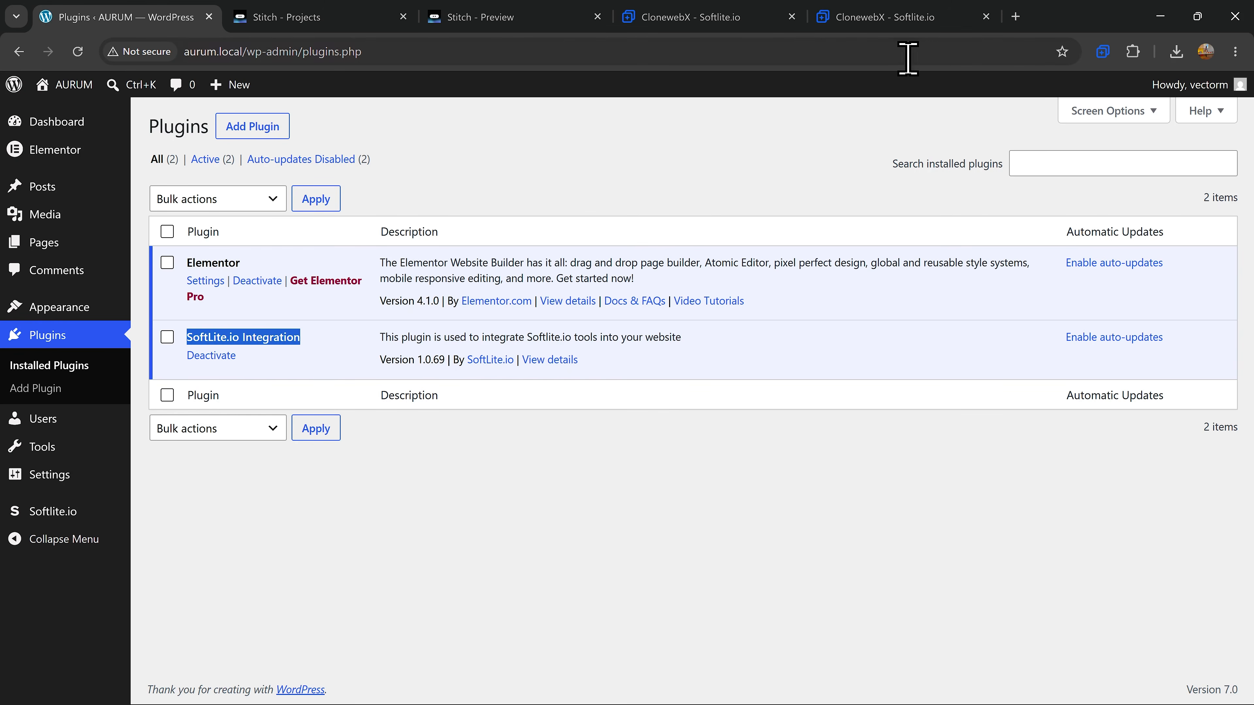
Step: Create a new WordPress page titled "homepage" and publish it
click(893, 17)
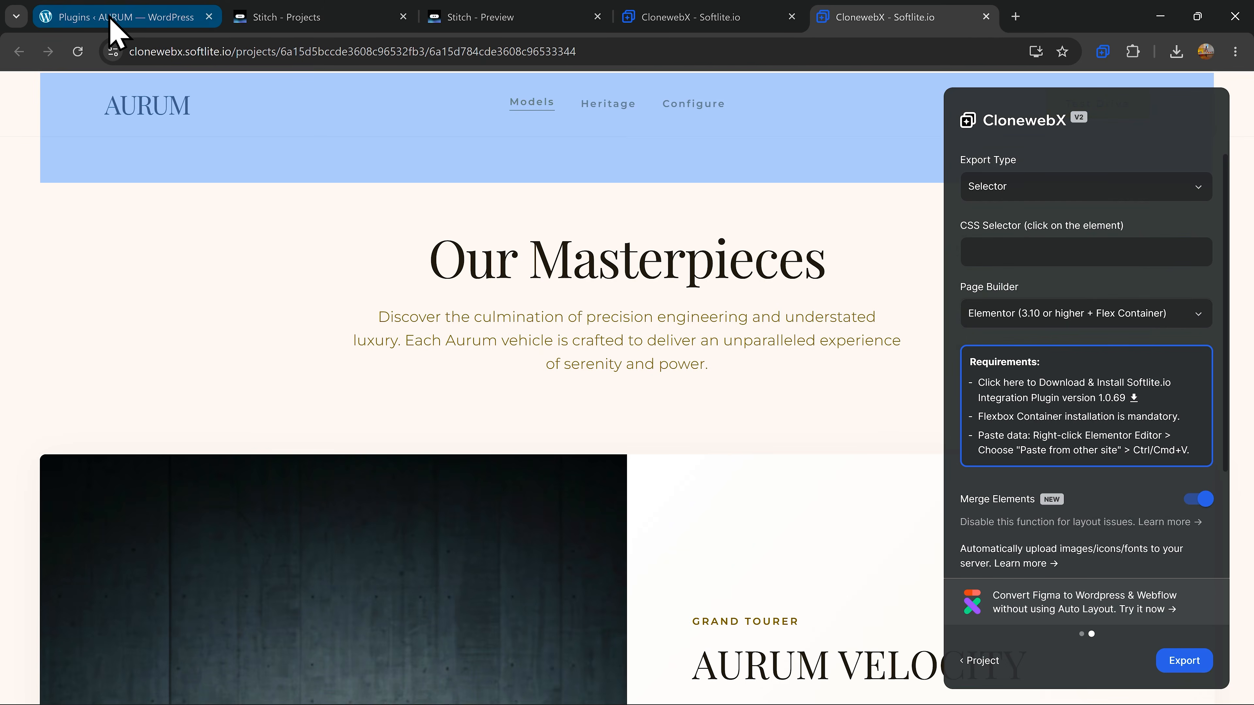
click(112, 18)
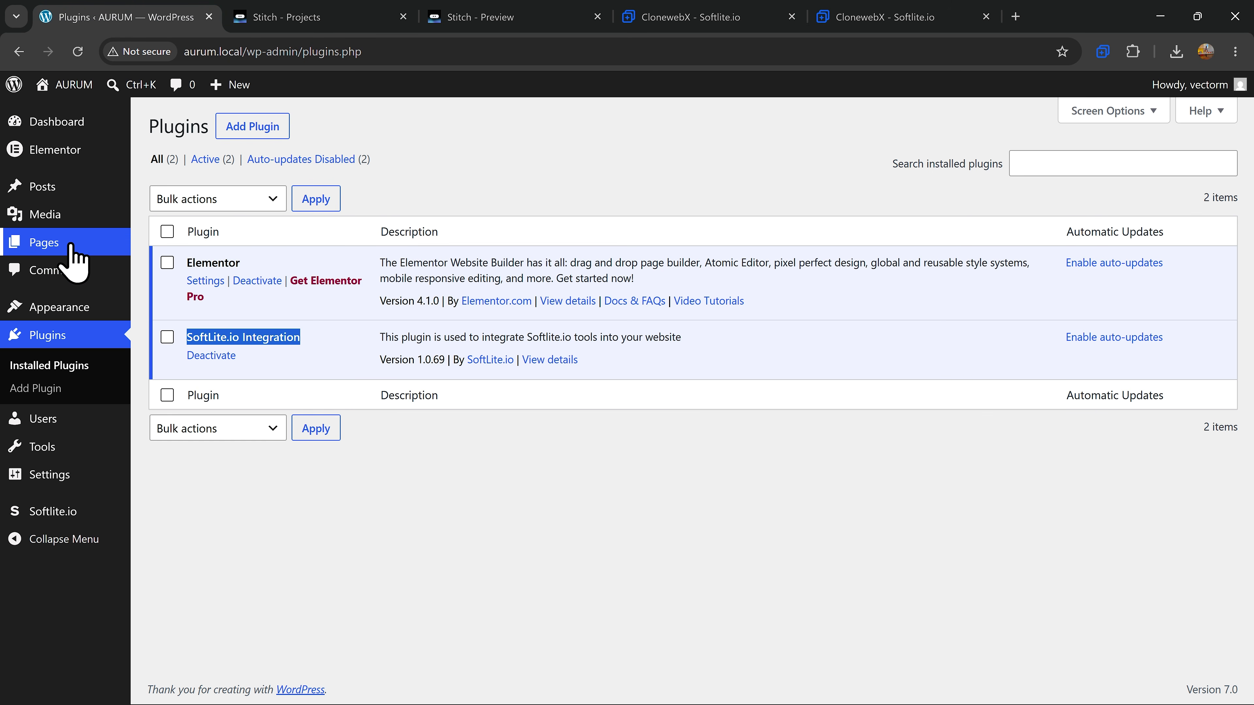
mouse_move(76, 247)
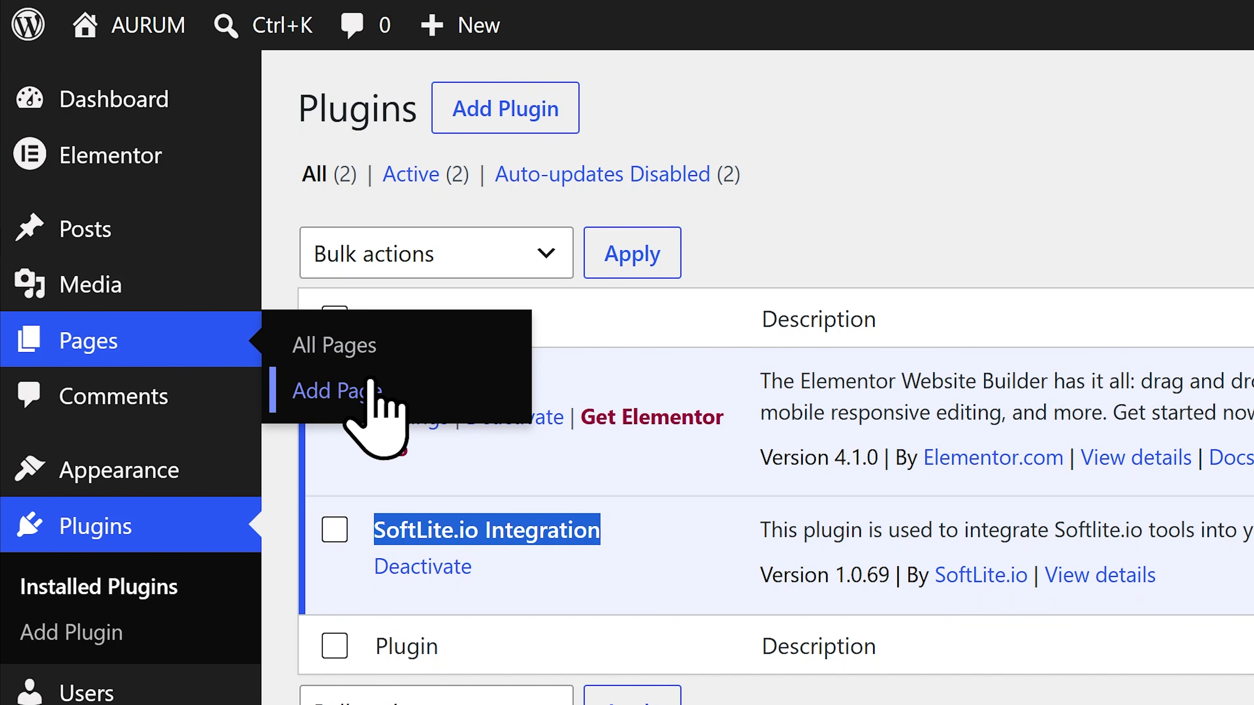
click(341, 395)
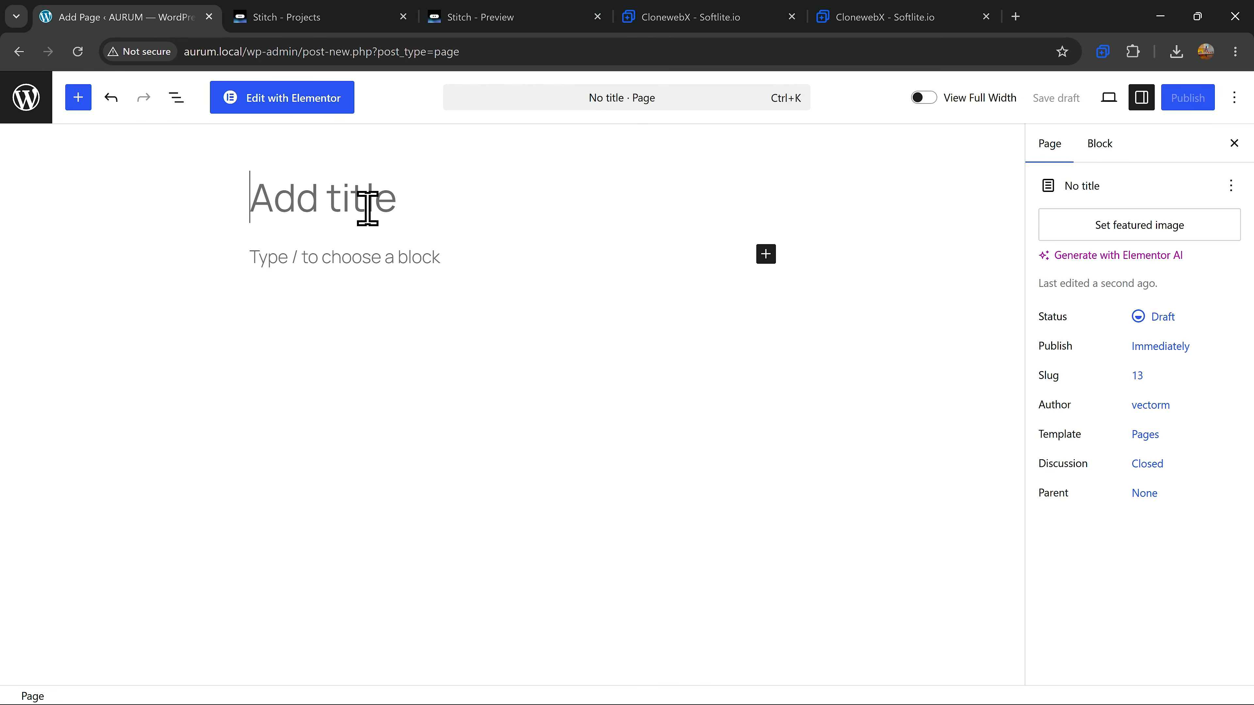
text(homepage)
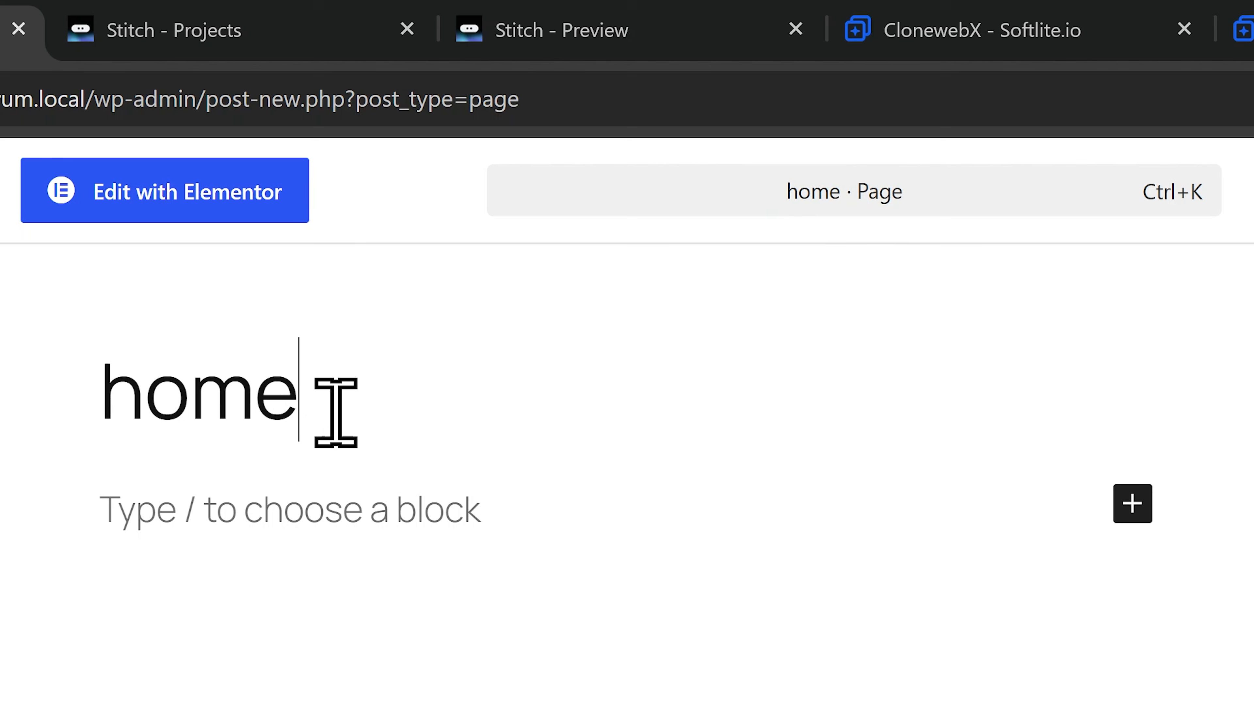
click(1105, 207)
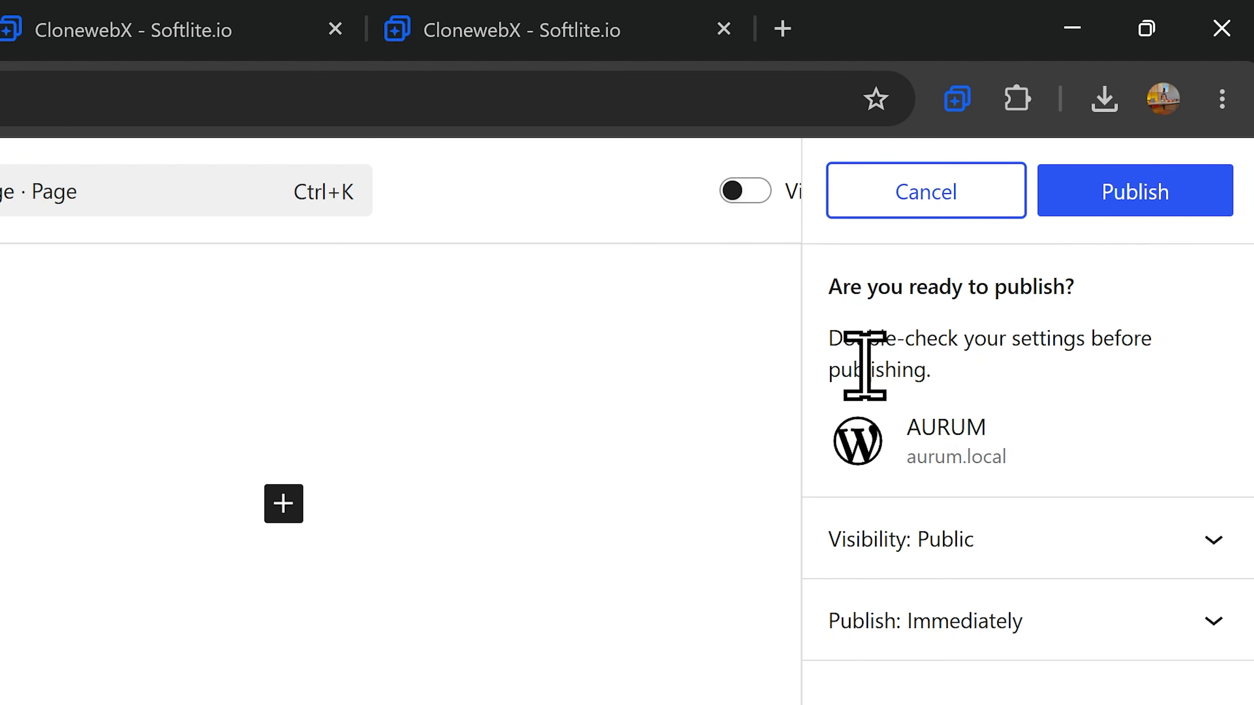
click(1145, 210)
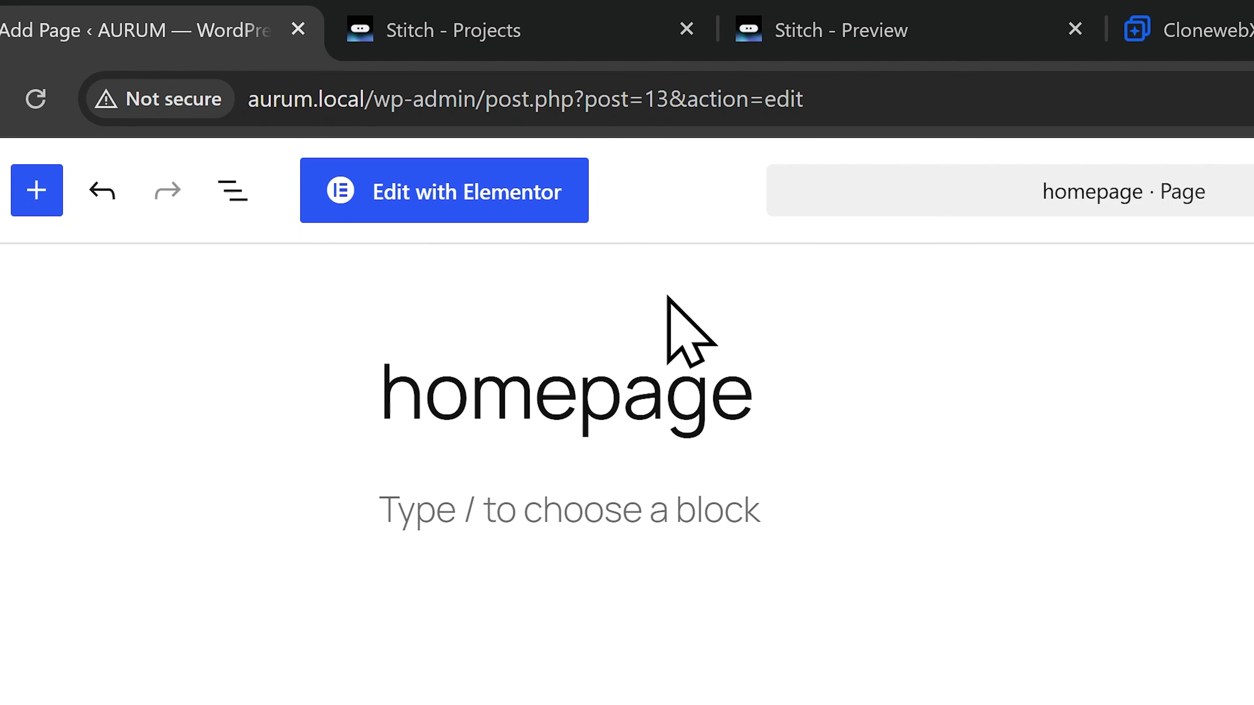
Step: Open the homepage in the Elementor editor, hide its title, and set the page layout to Elementor Canvas
click(434, 201)
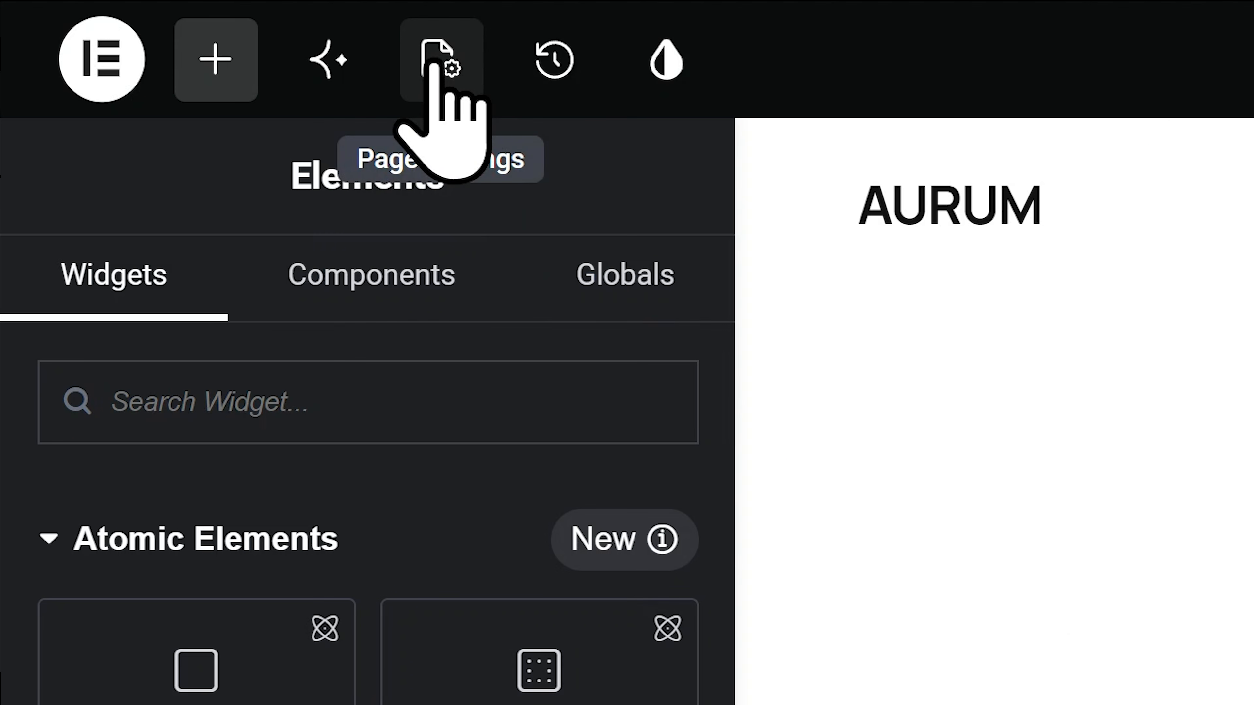
click(144, 91)
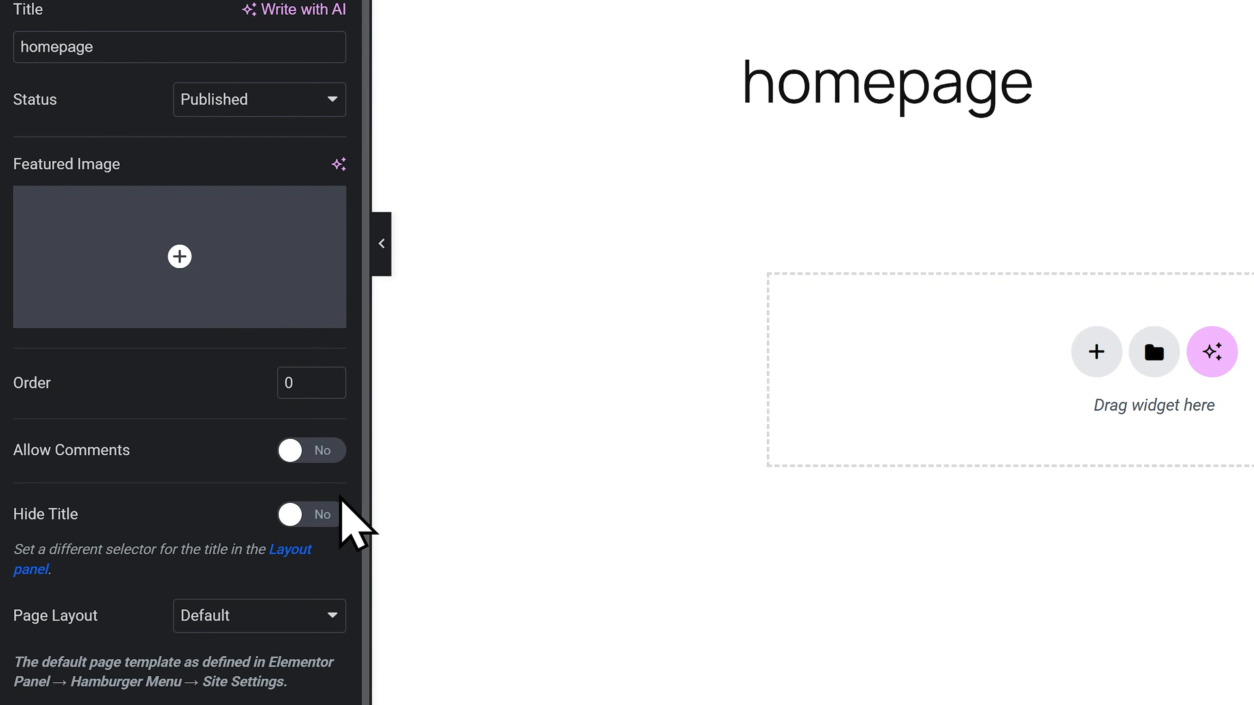
click(310, 513)
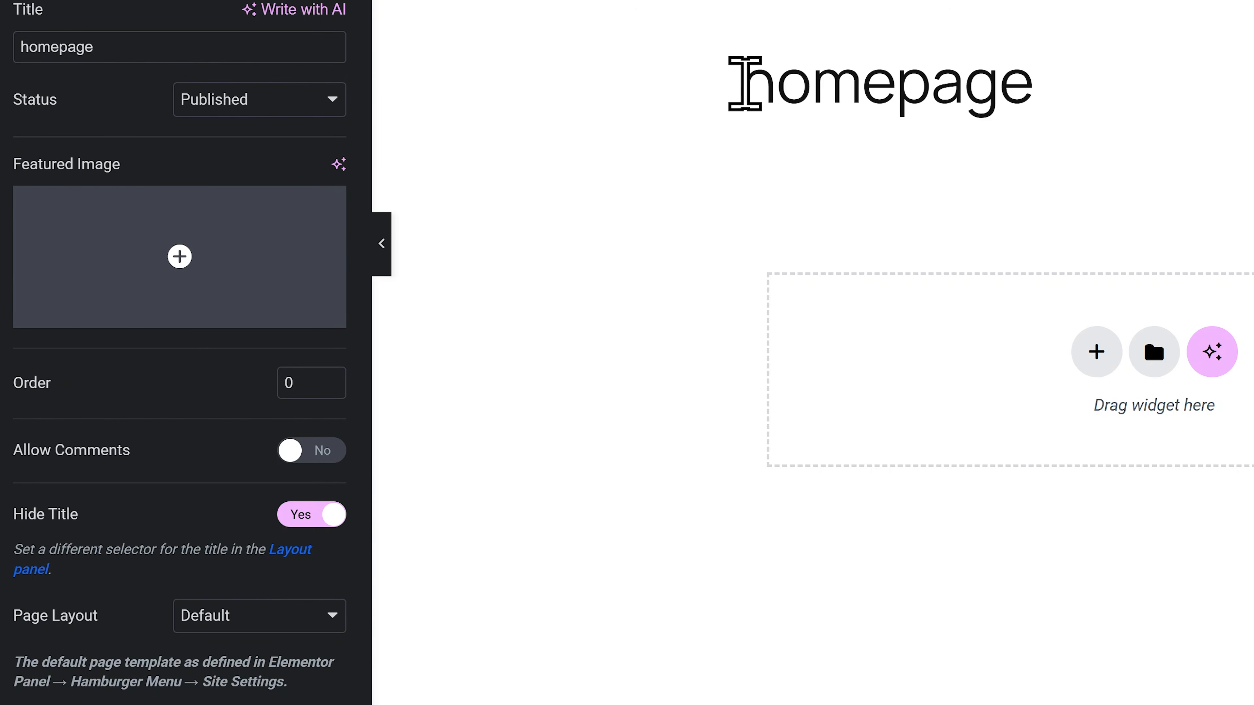
drag(744, 83, 1041, 89)
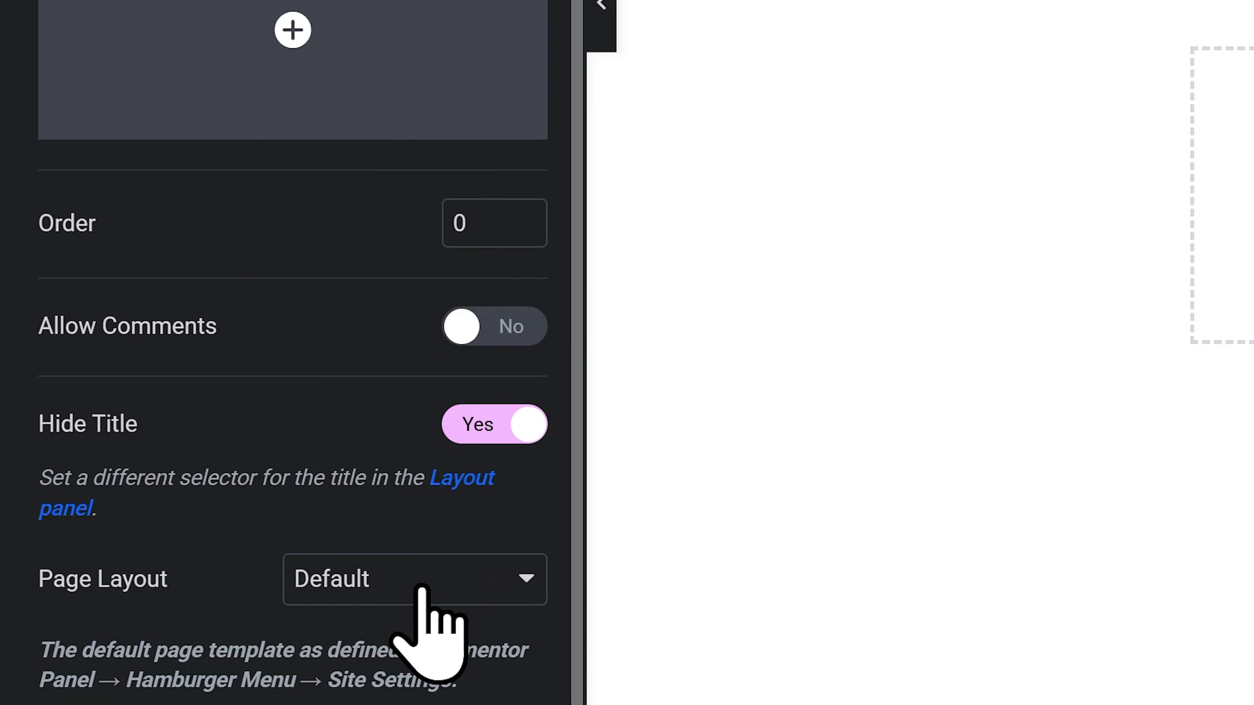
click(422, 587)
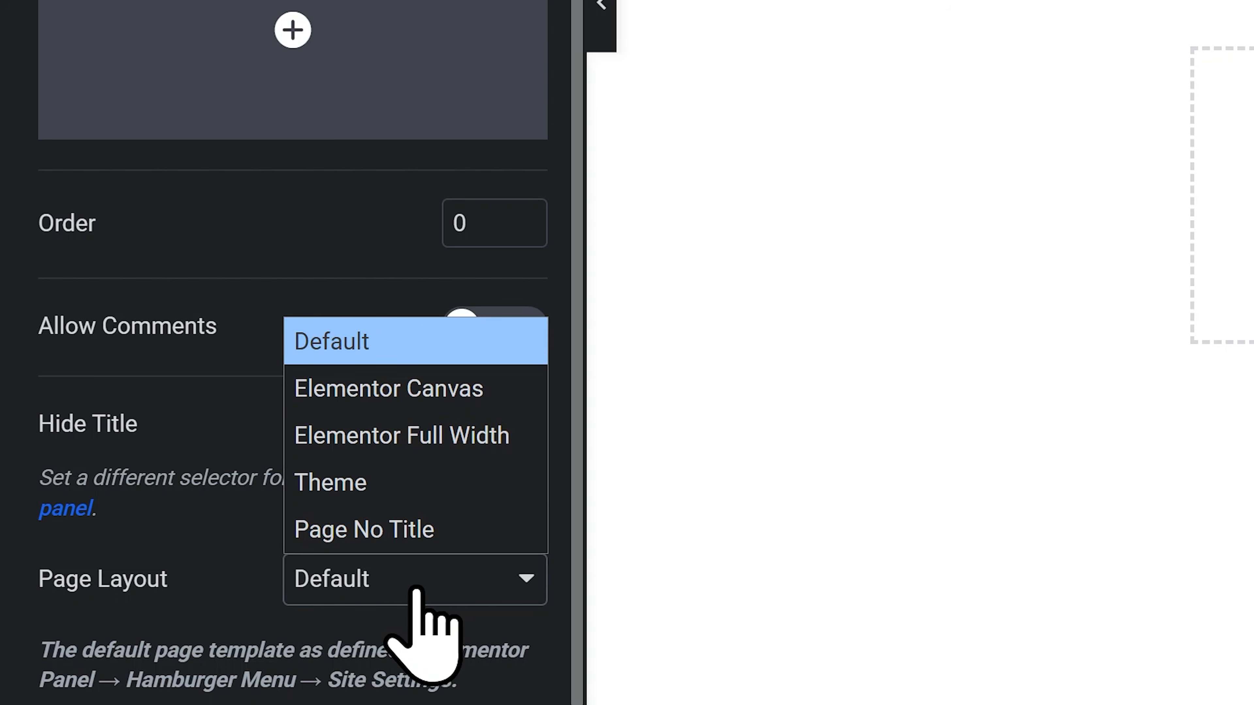
click(414, 390)
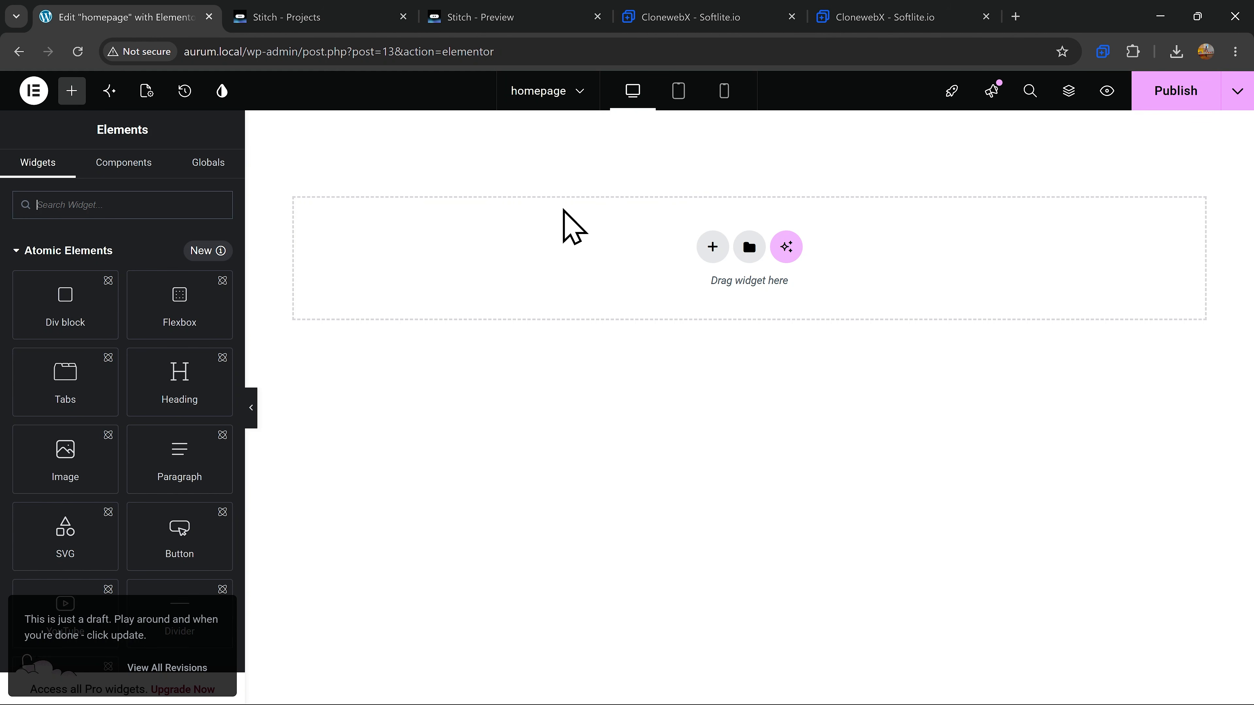
Step: Switch to ClonewebX, export the Models page as Entire Page for Elementor (3.10 or higher + Flex Container), and copy the result to the clipboard
click(899, 16)
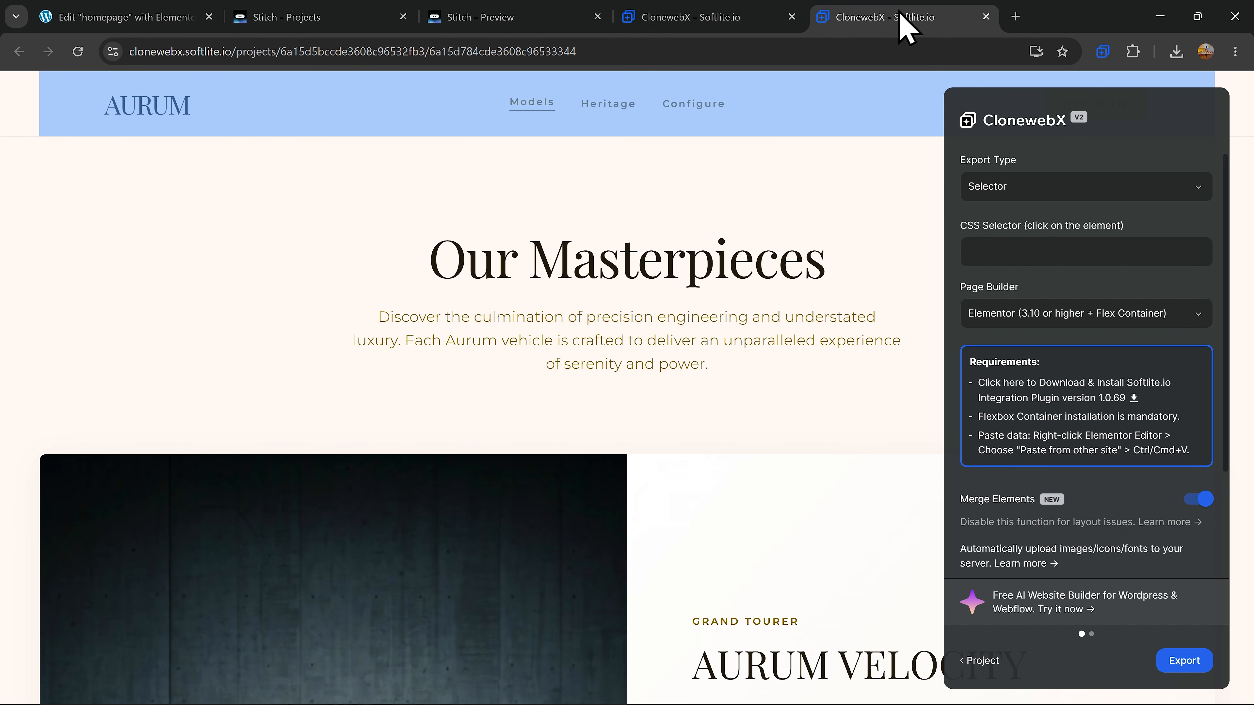
click(1051, 188)
click(1016, 243)
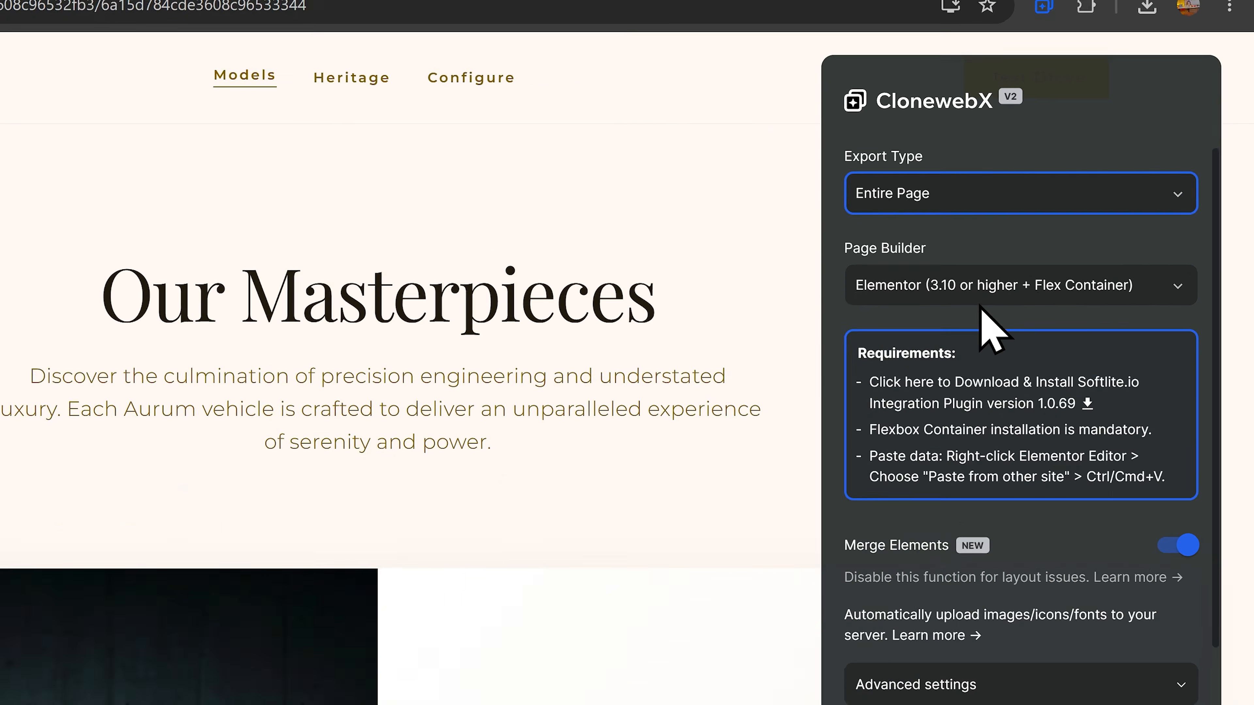
click(980, 302)
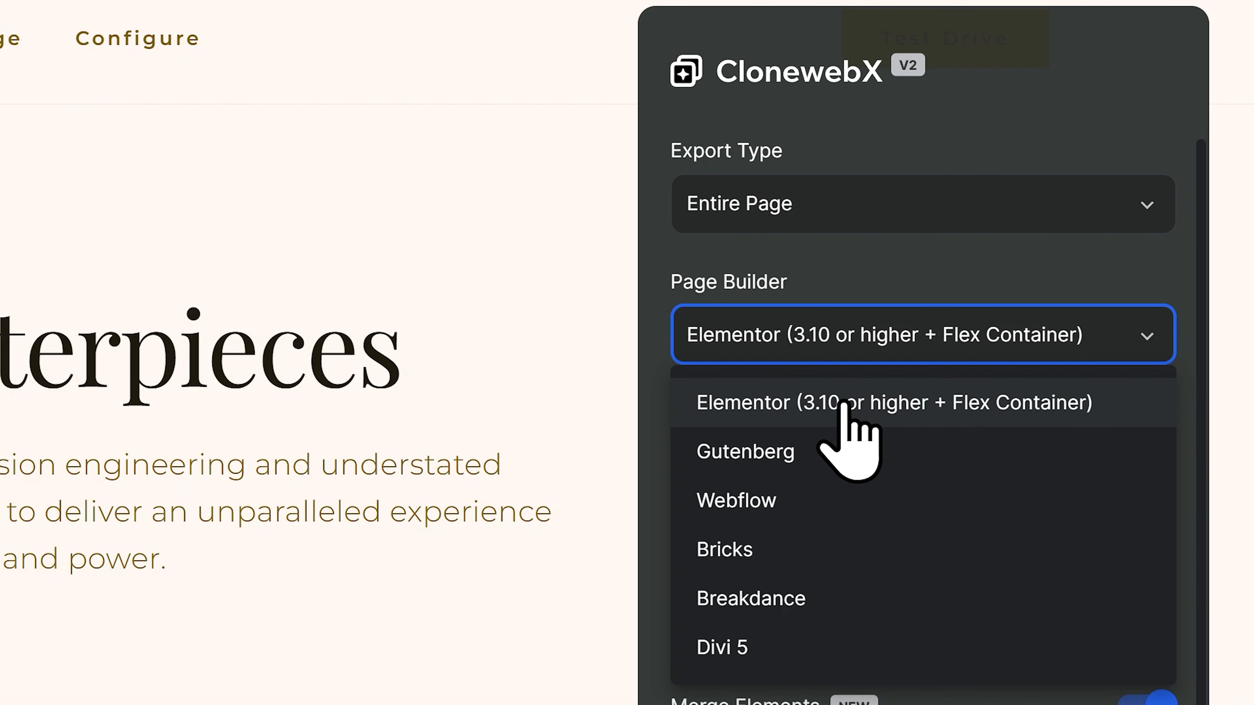
click(1077, 333)
scroll(938, 568, down, 2)
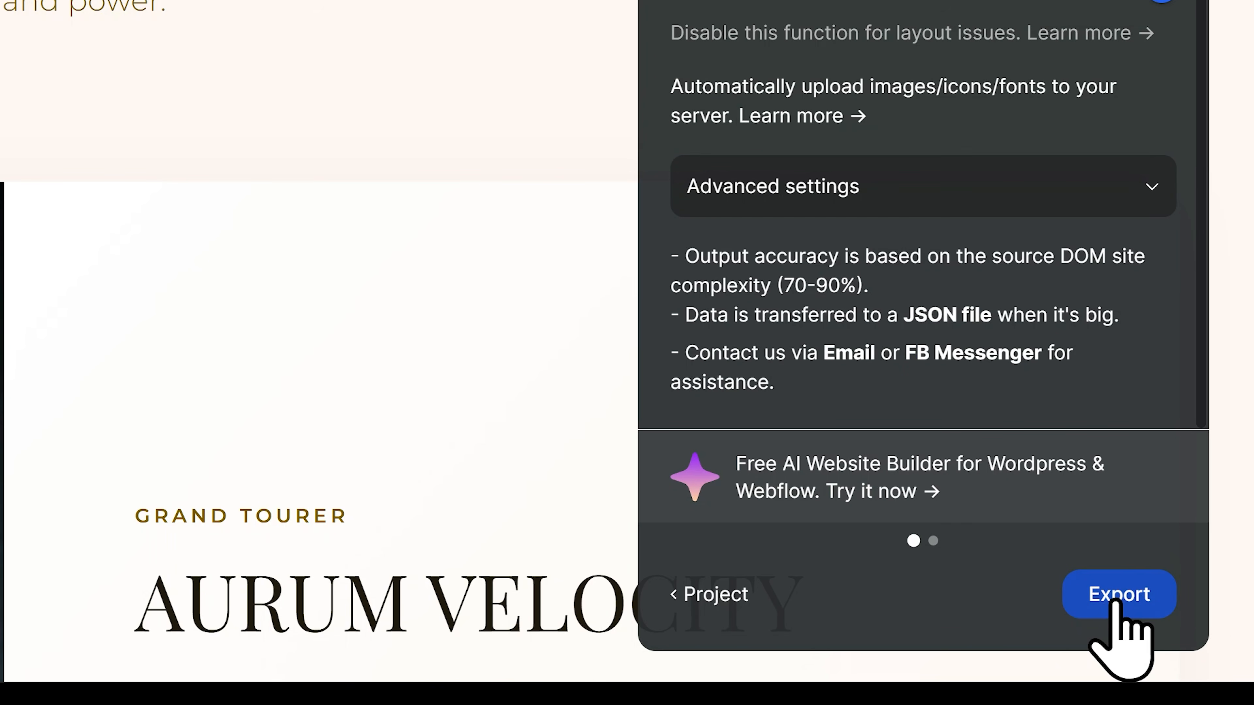
click(1115, 602)
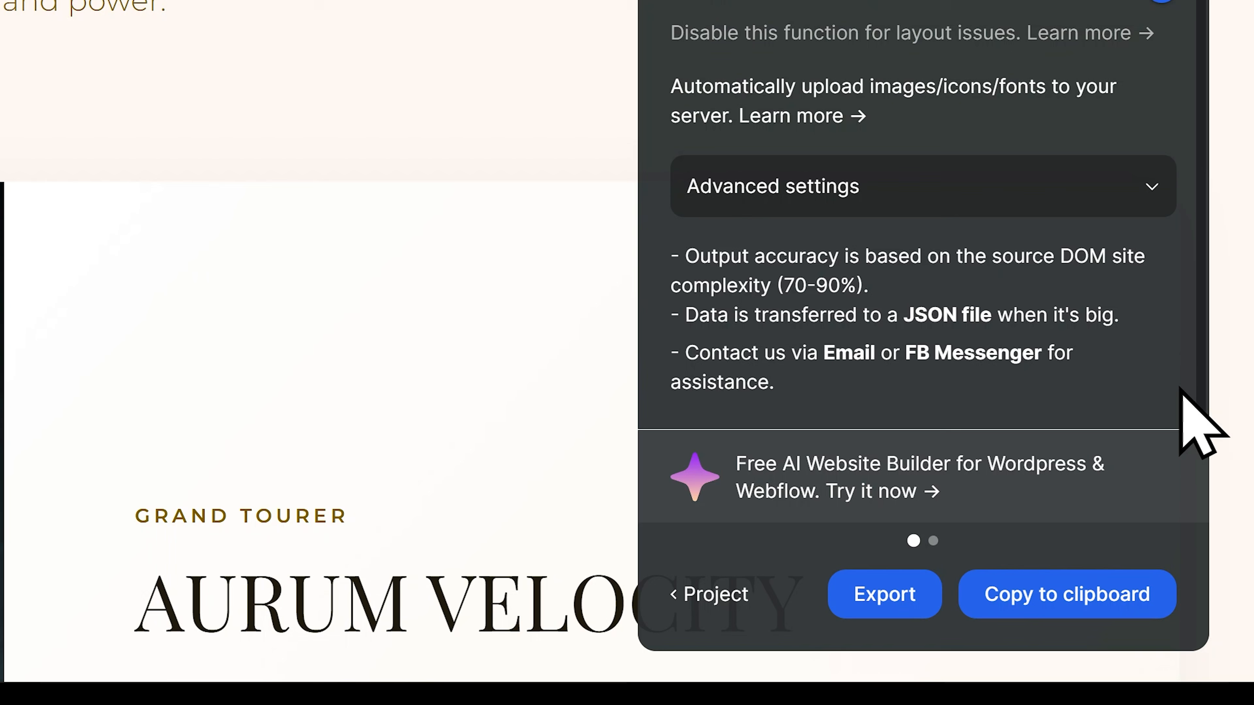
click(1076, 592)
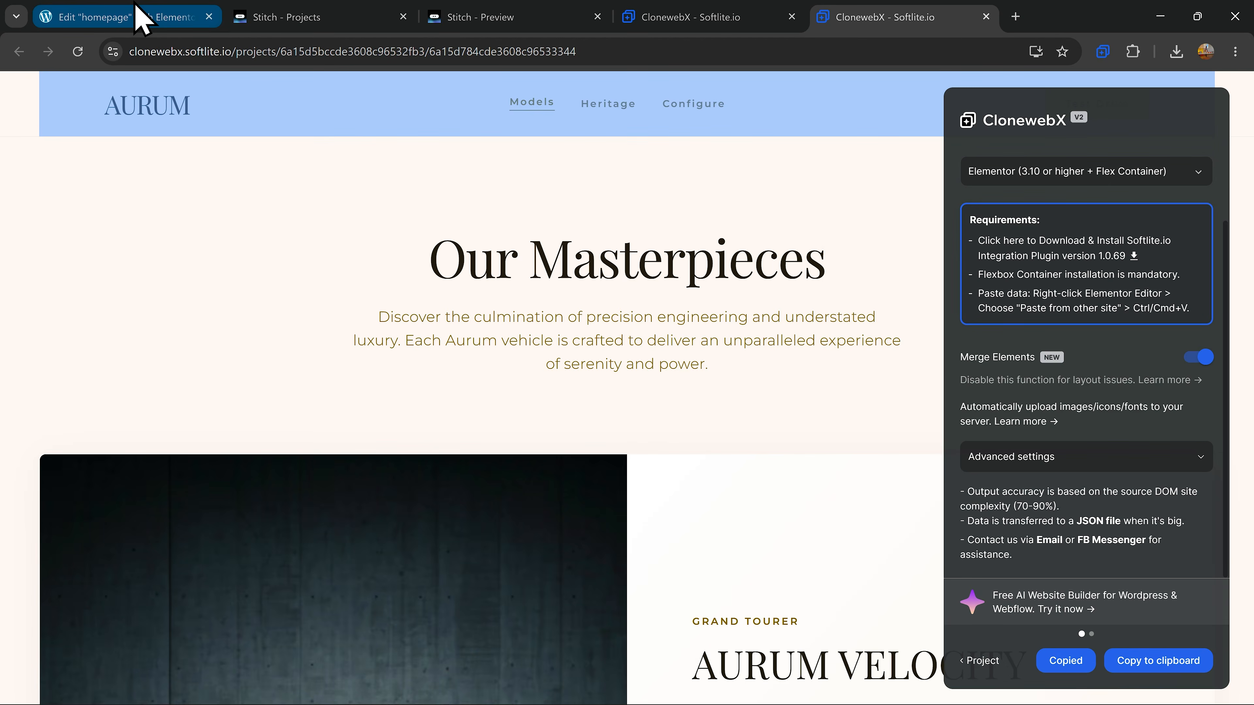
Step: Return to the homepage in Elementor, add a Flexbox container, and paste the copied page into it with Paste from other site
click(140, 15)
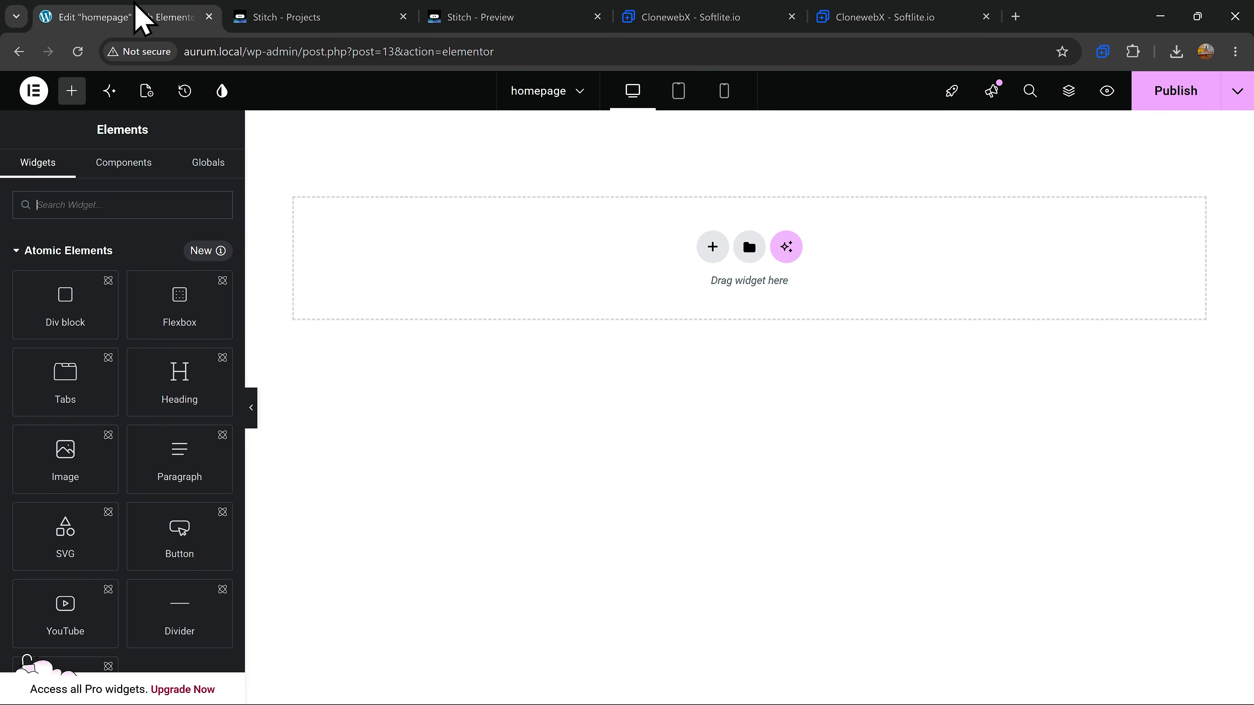
click(725, 248)
click(689, 295)
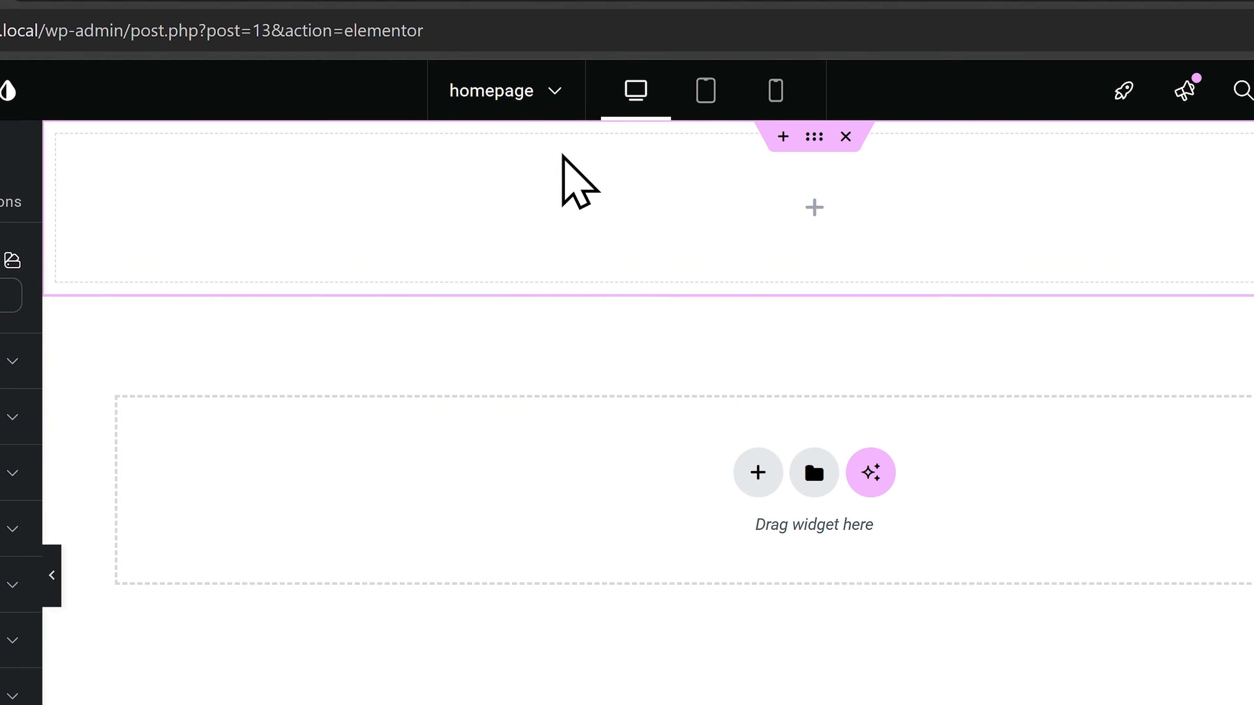
right_click(427, 203)
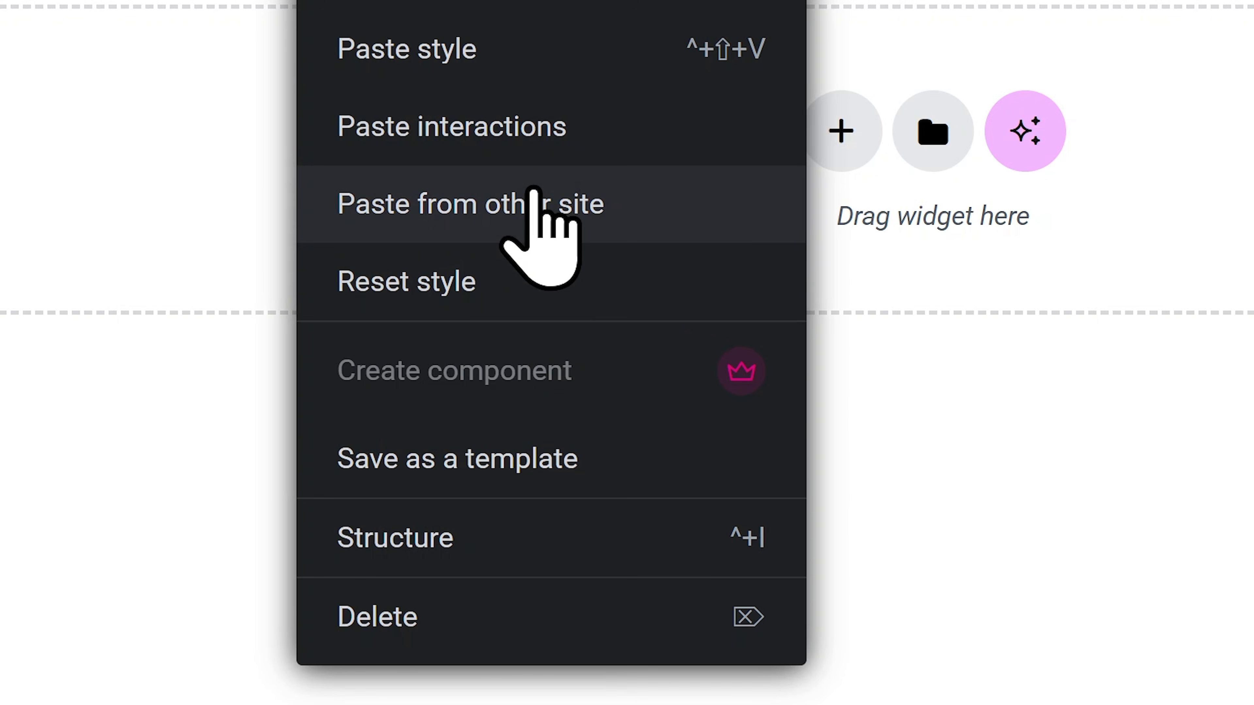
click(533, 198)
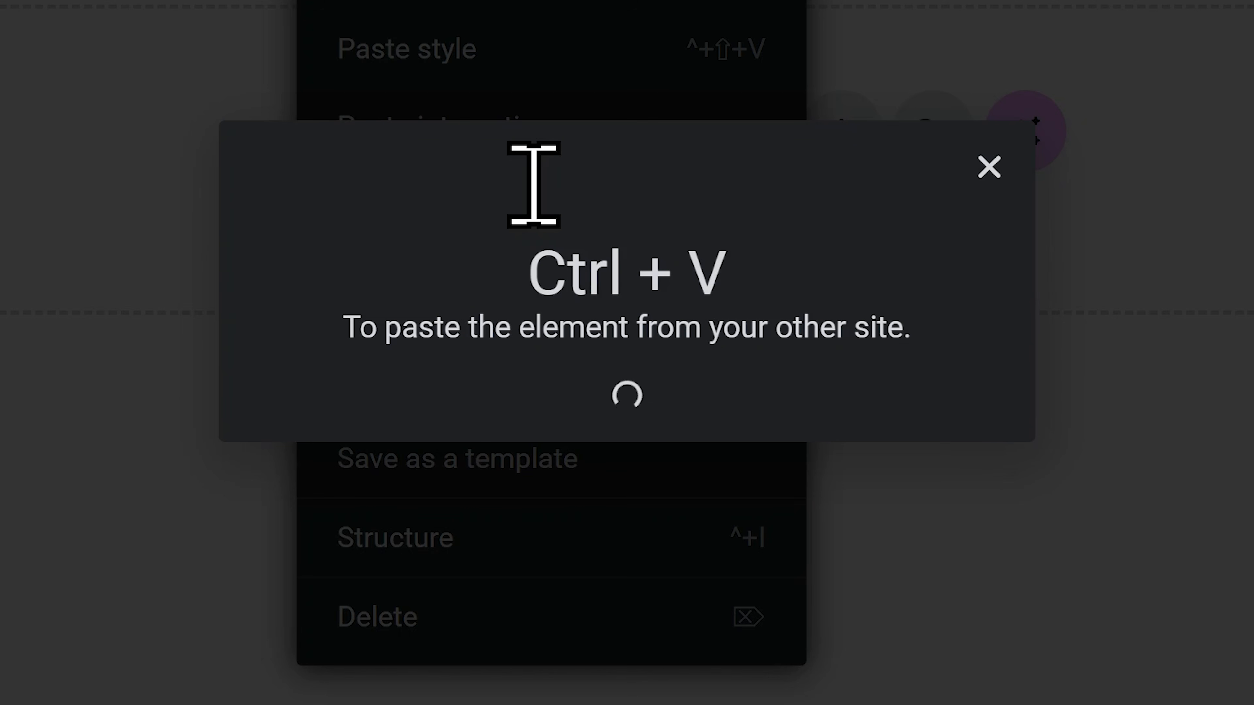
key(ctrl+v)
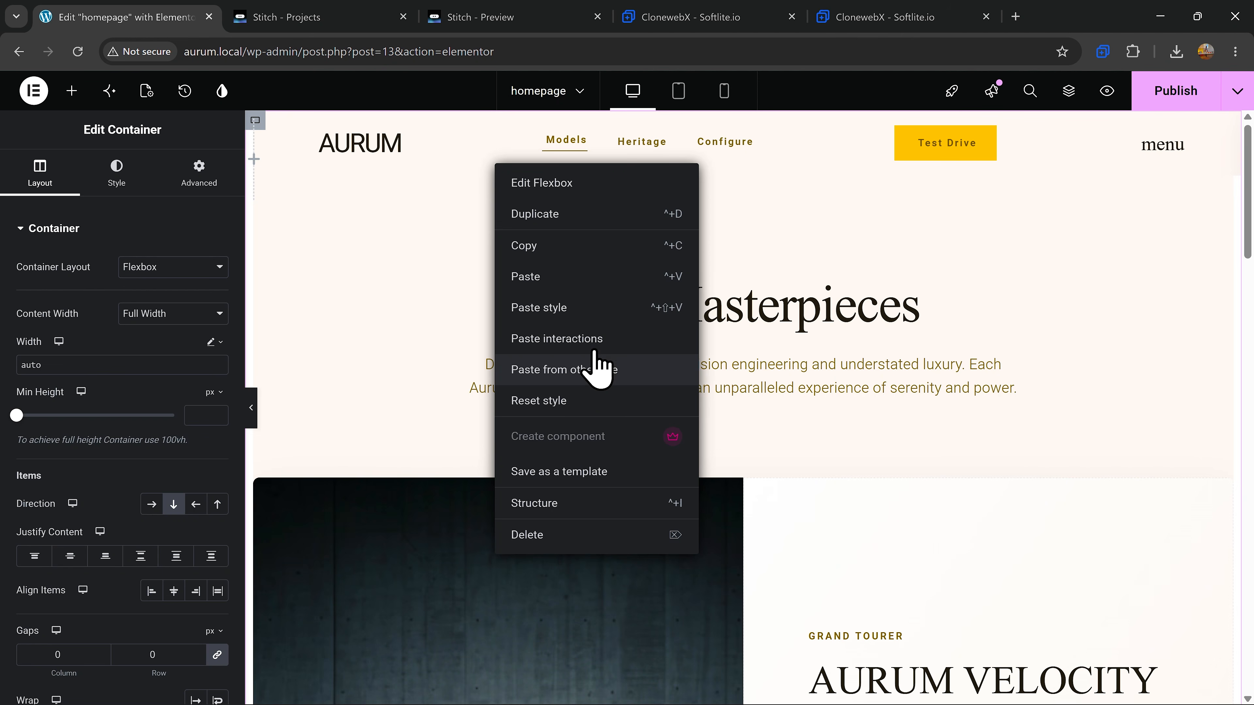
Step: Go through the pasted Models page in the editor from top to bottom and publish the homepage
click(908, 272)
scroll(999, 476, down, 10)
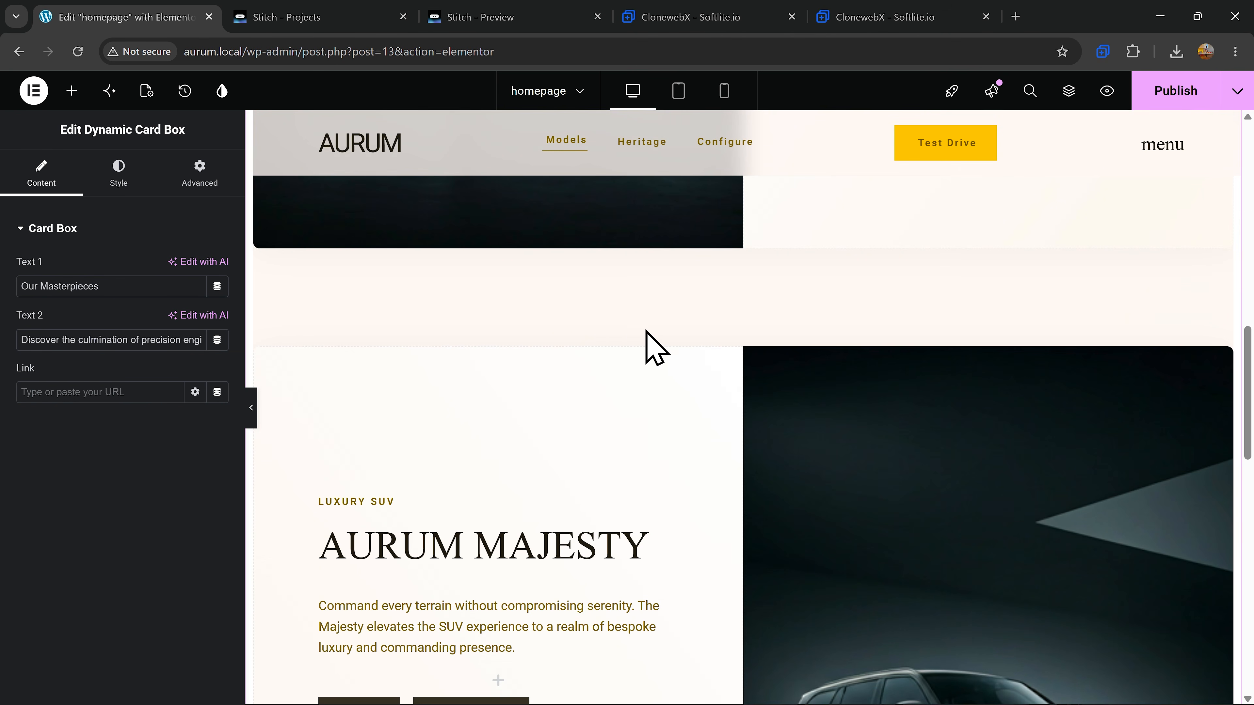
scroll(646, 331, down, 8)
scroll(643, 356, up, 20)
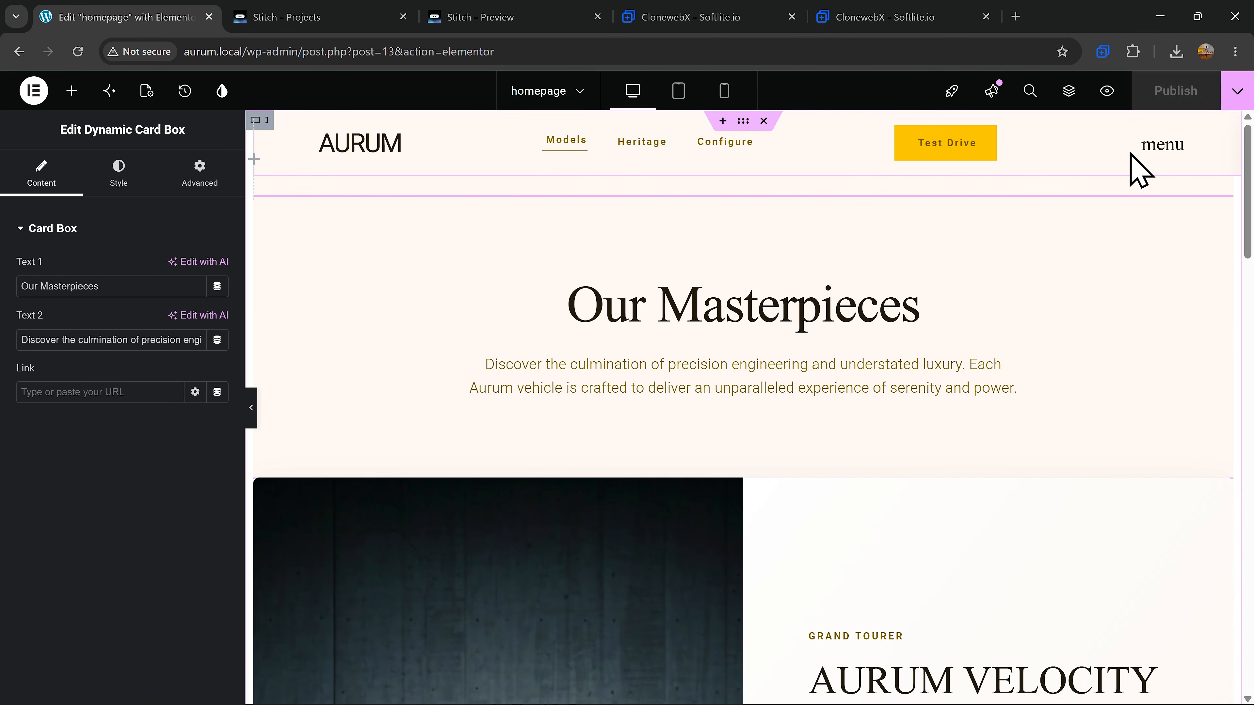
scroll(755, 242, down, 10)
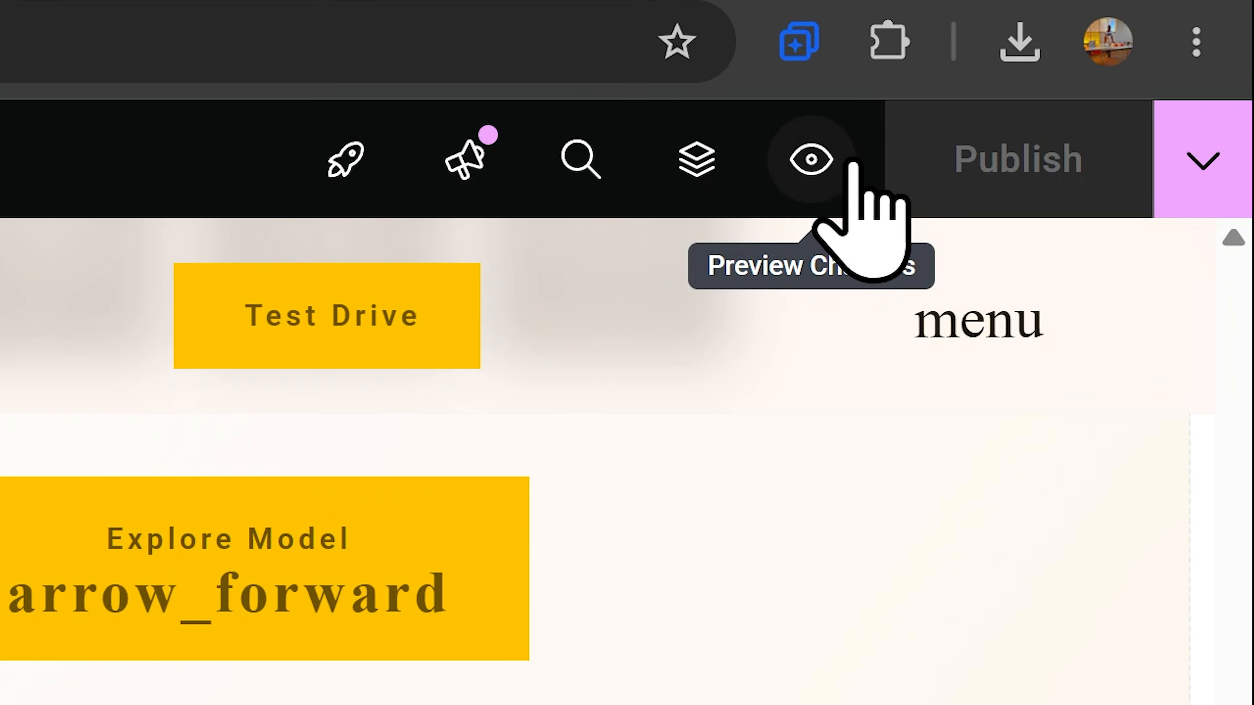
Step: Preview the homepage and check the header, the Our Masterpieces heading, and the AURUM VELOCITY and AURUM MAJESTY sections
click(1106, 91)
scroll(770, 230, down, 5)
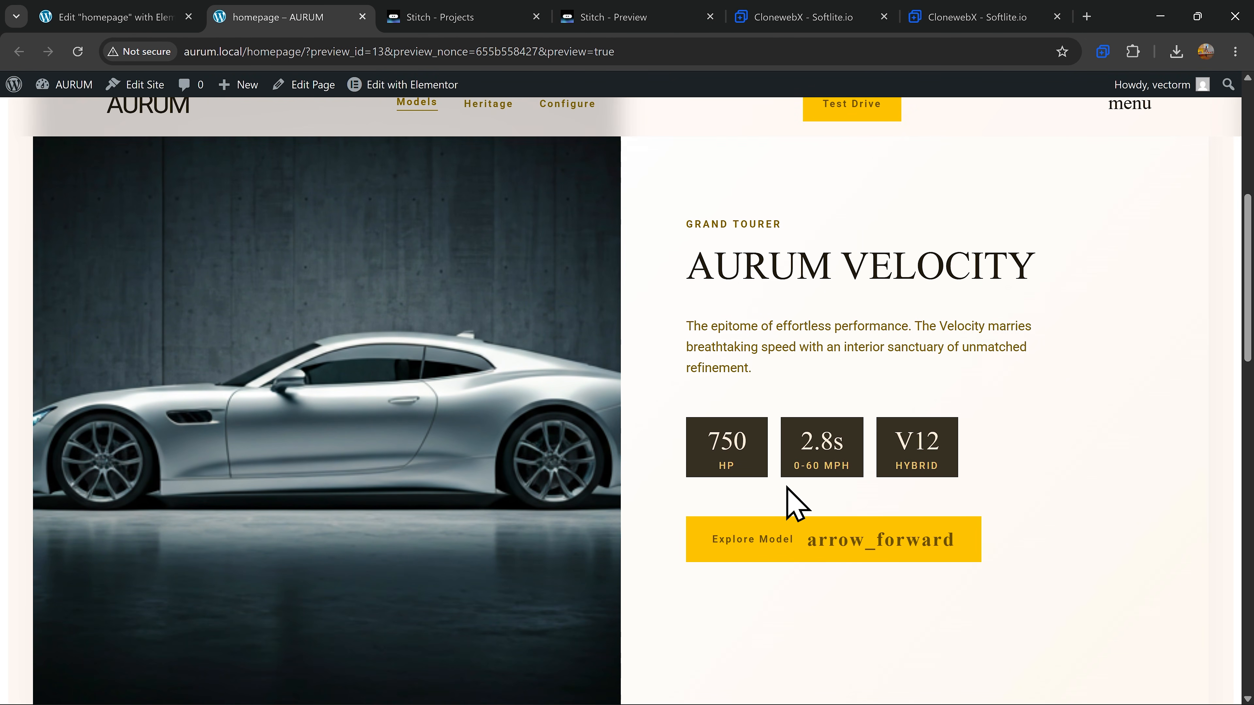
scroll(883, 508, down, 10)
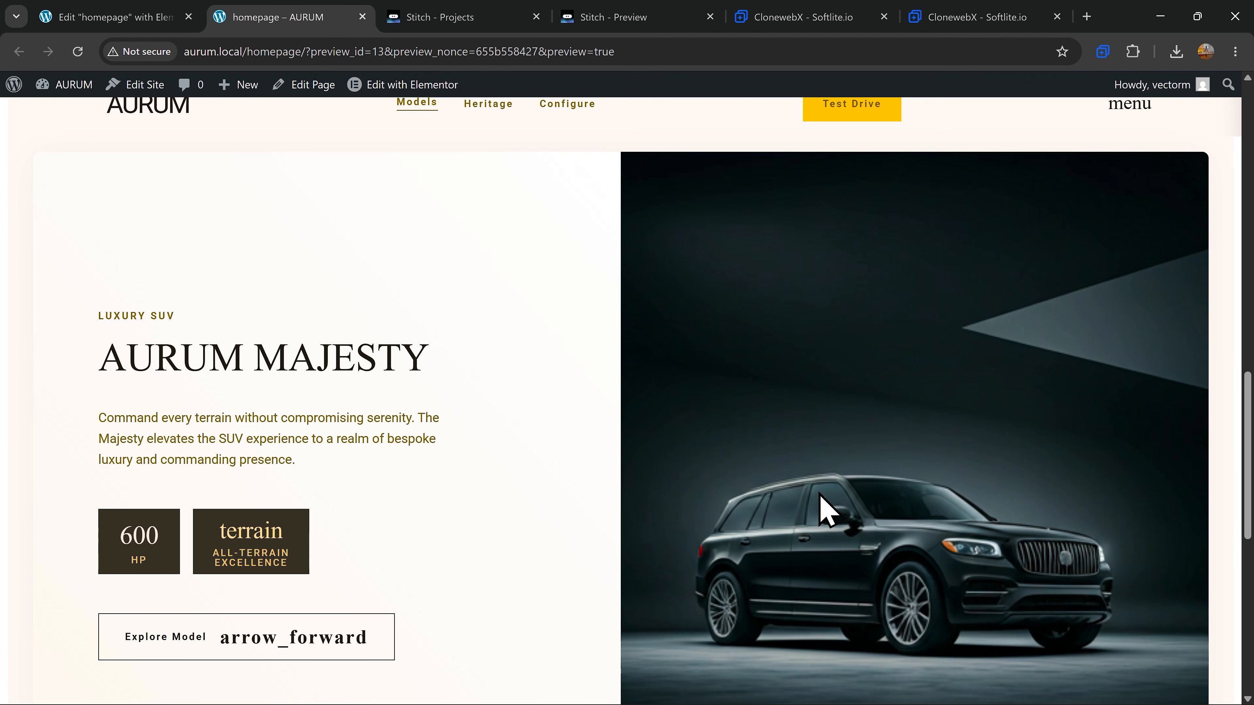
scroll(750, 453, up, 6)
scroll(760, 464, up, 10)
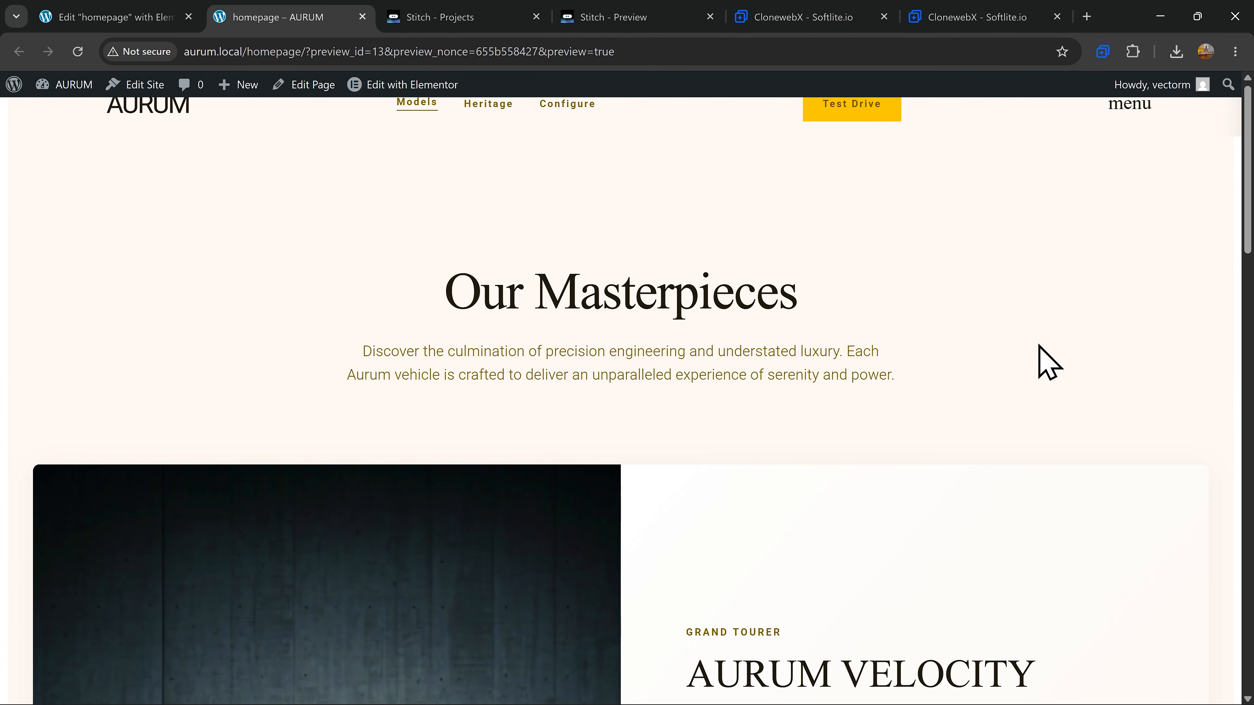
scroll(542, 311, down, 6)
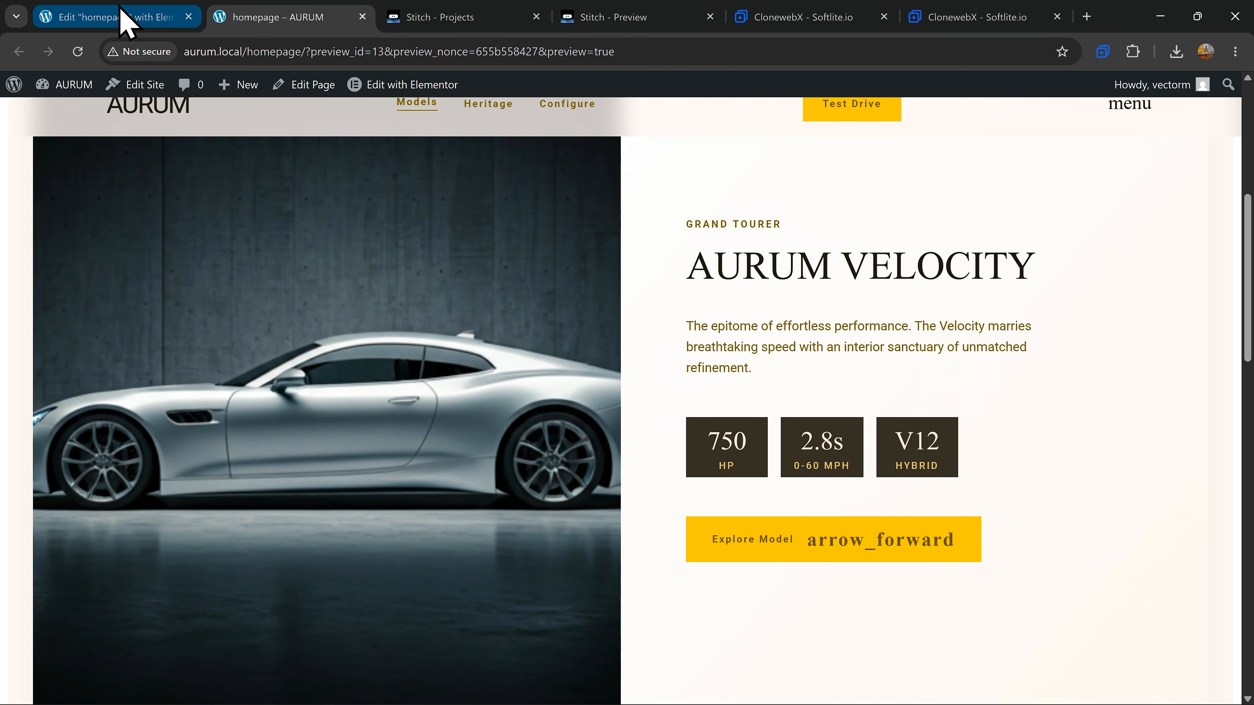
Step: Back in the editor, remove the stray arrow_forward text from the Explore Model buttons and the "menu" text from the header, and publish the changes
click(123, 16)
click(917, 231)
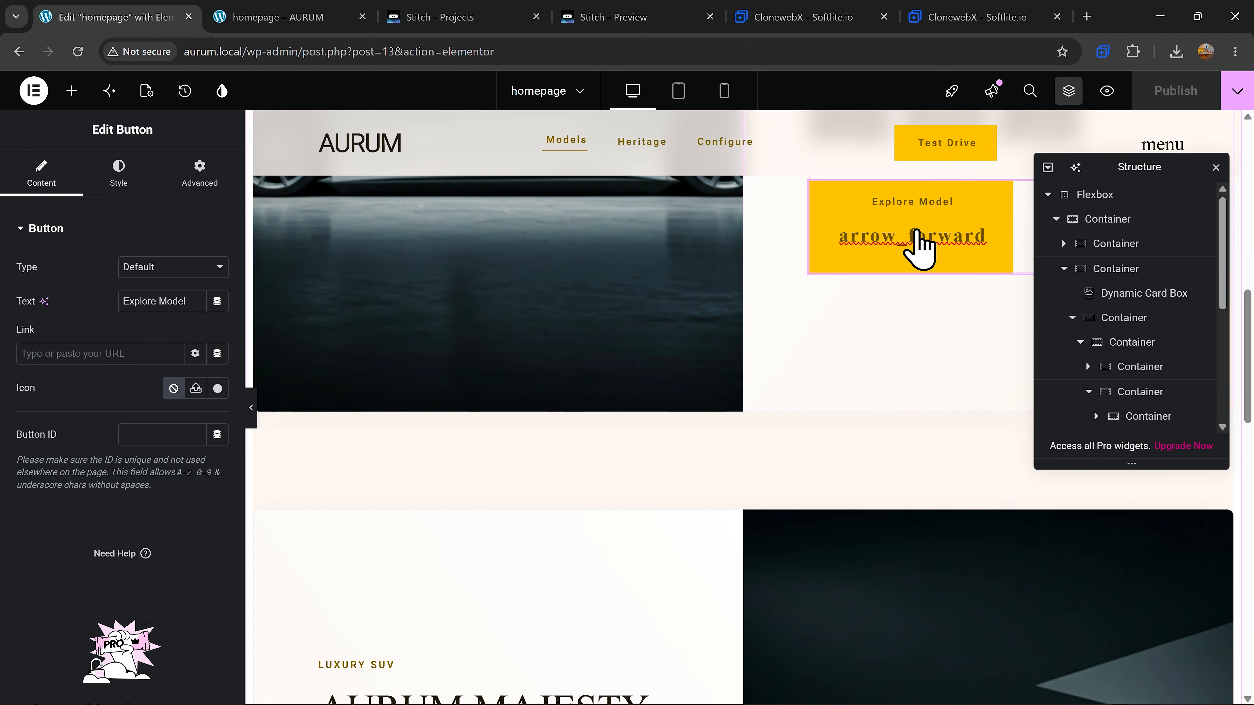
drag(976, 239, 970, 240)
click(989, 243)
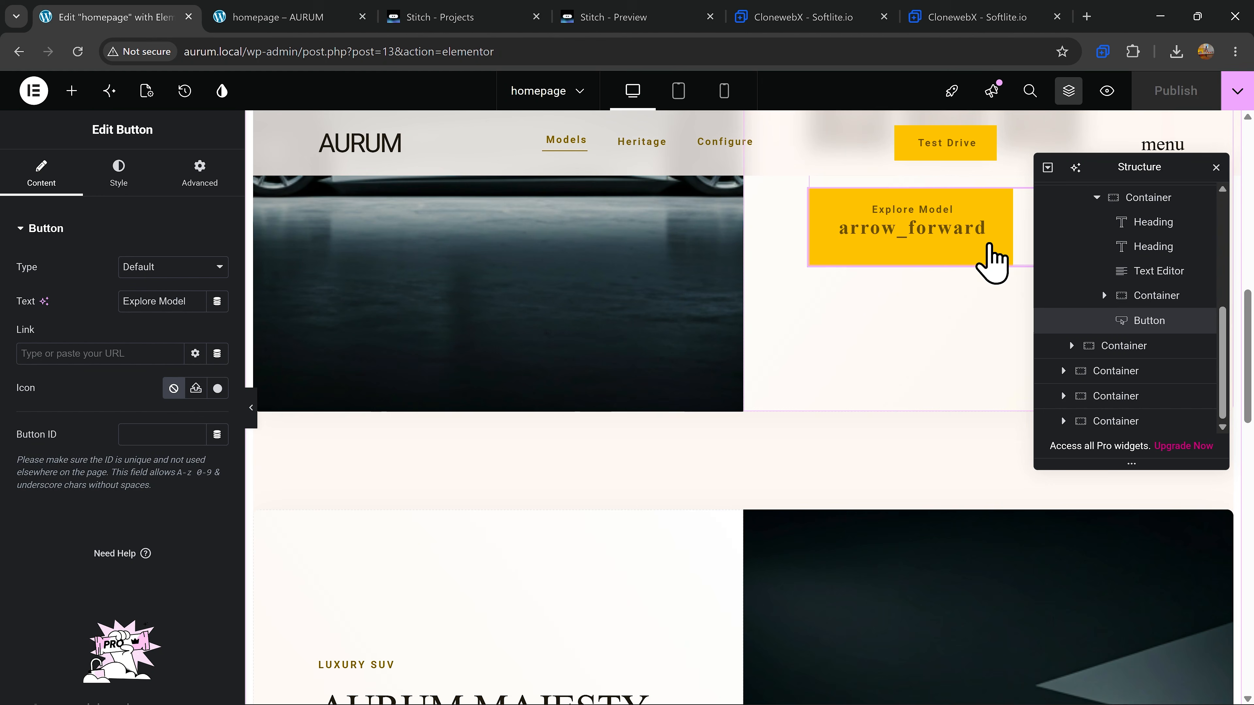
click(1176, 91)
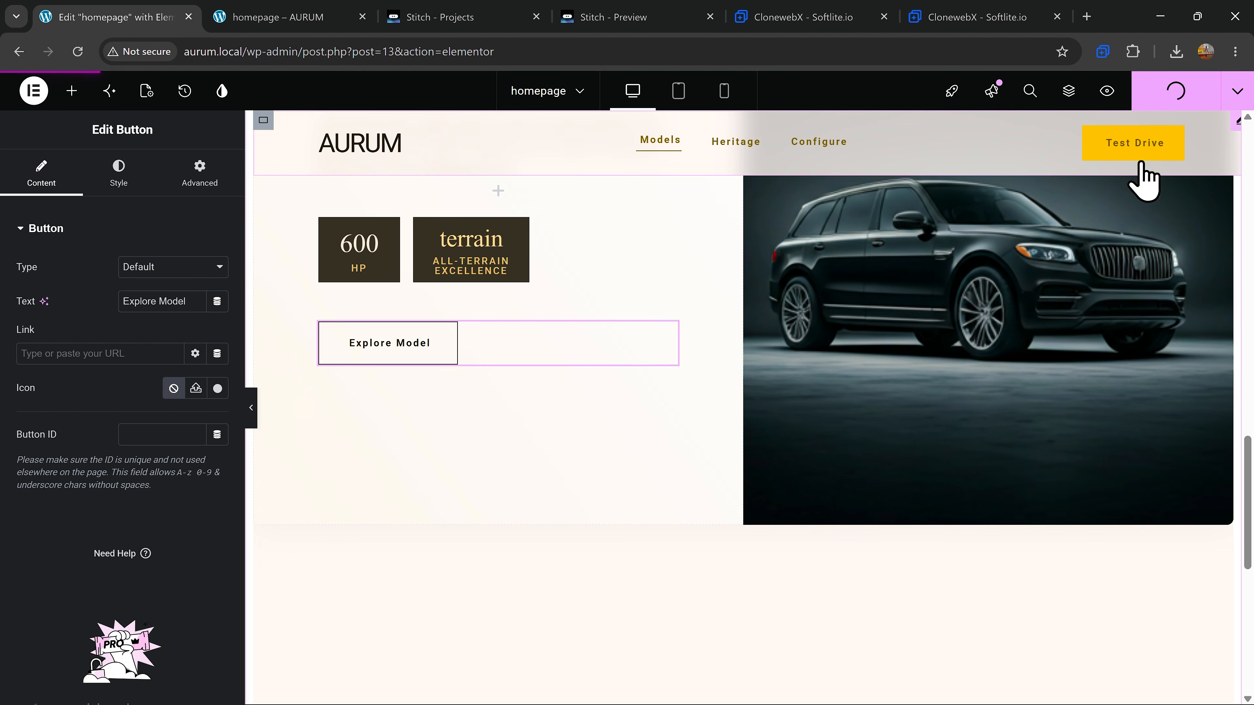
scroll(882, 413, up, 1)
scroll(882, 413, up, 15)
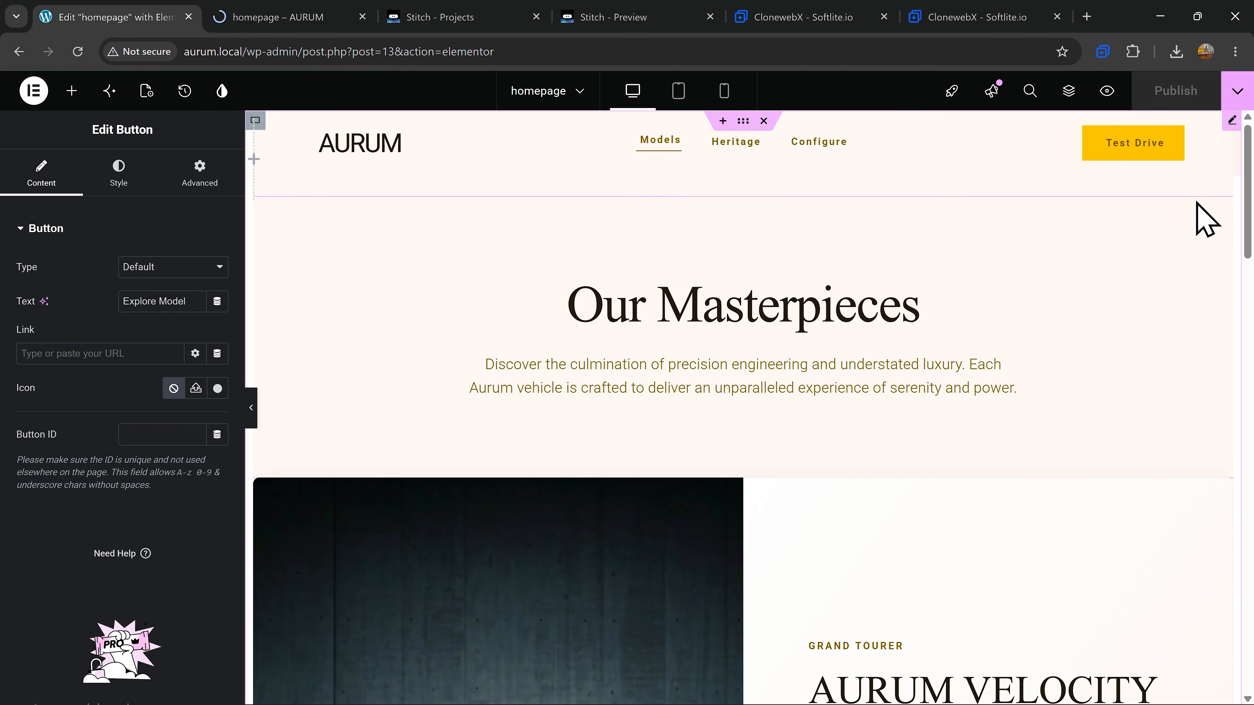
Step: Review the cleaned-up homepage down to its footer and compare it with the AURUM - Models design in Stitch
scroll(531, 401, down, 8)
scroll(508, 365, down, 5)
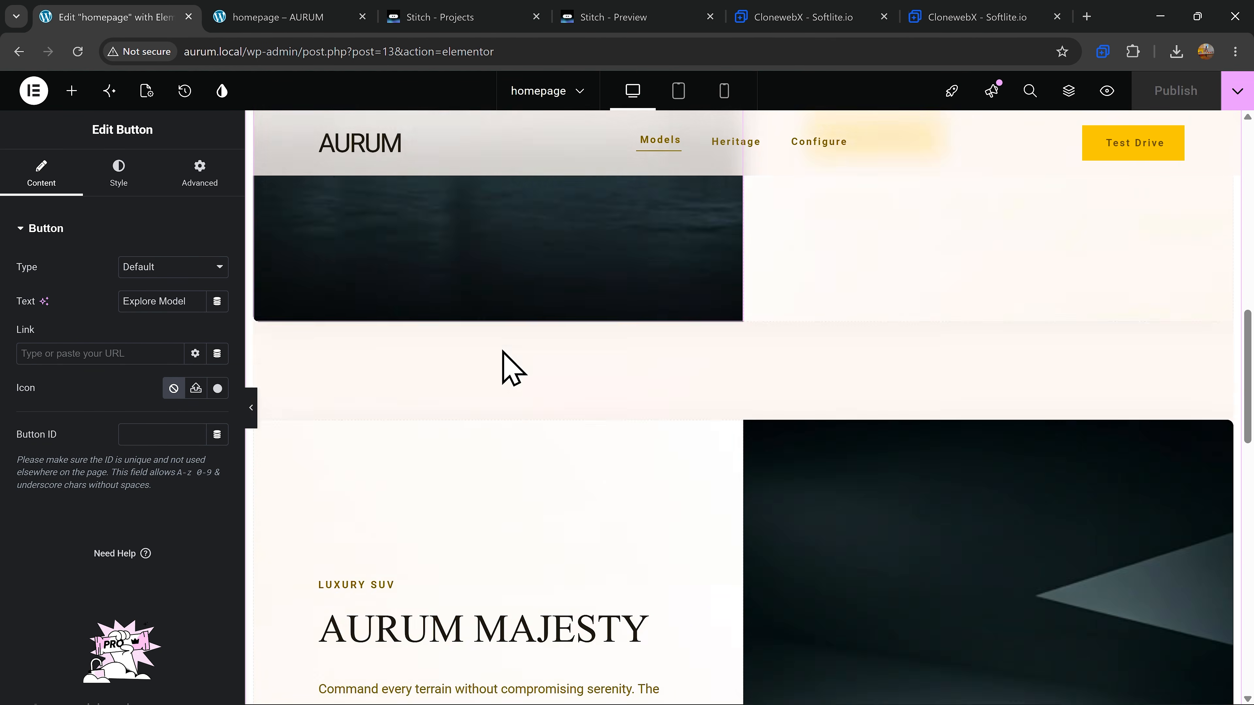
scroll(503, 351, down, 10)
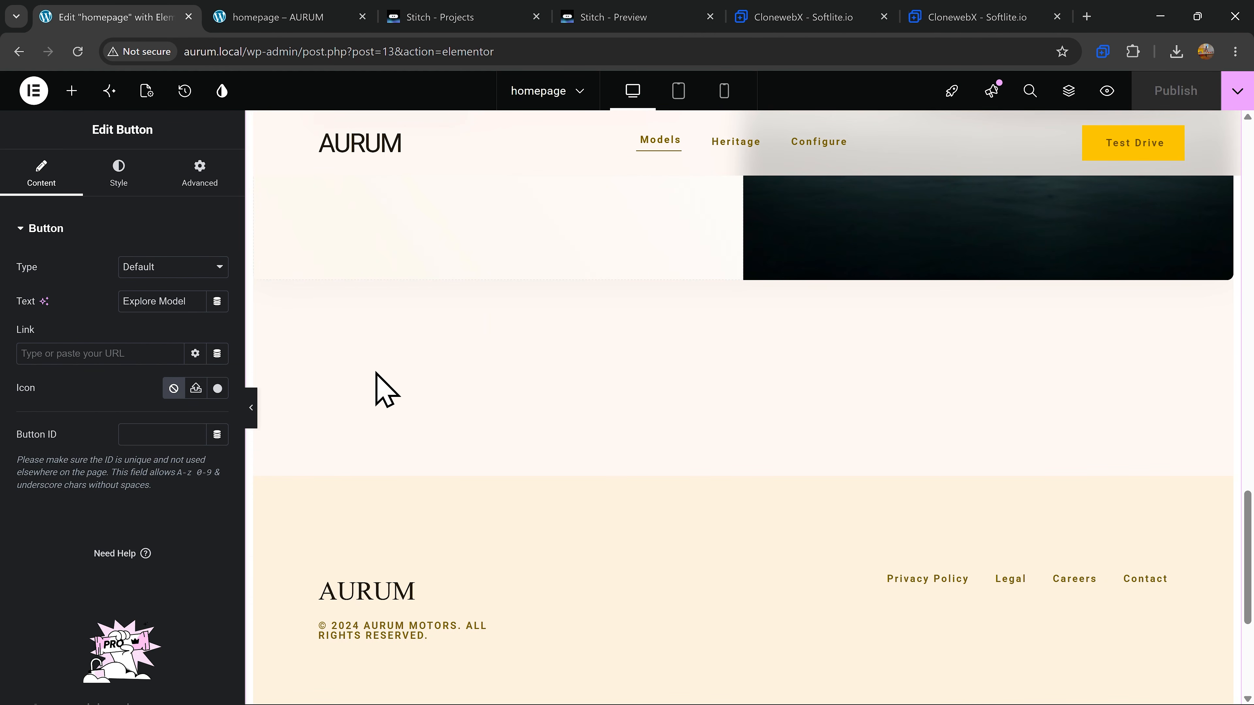
click(472, 17)
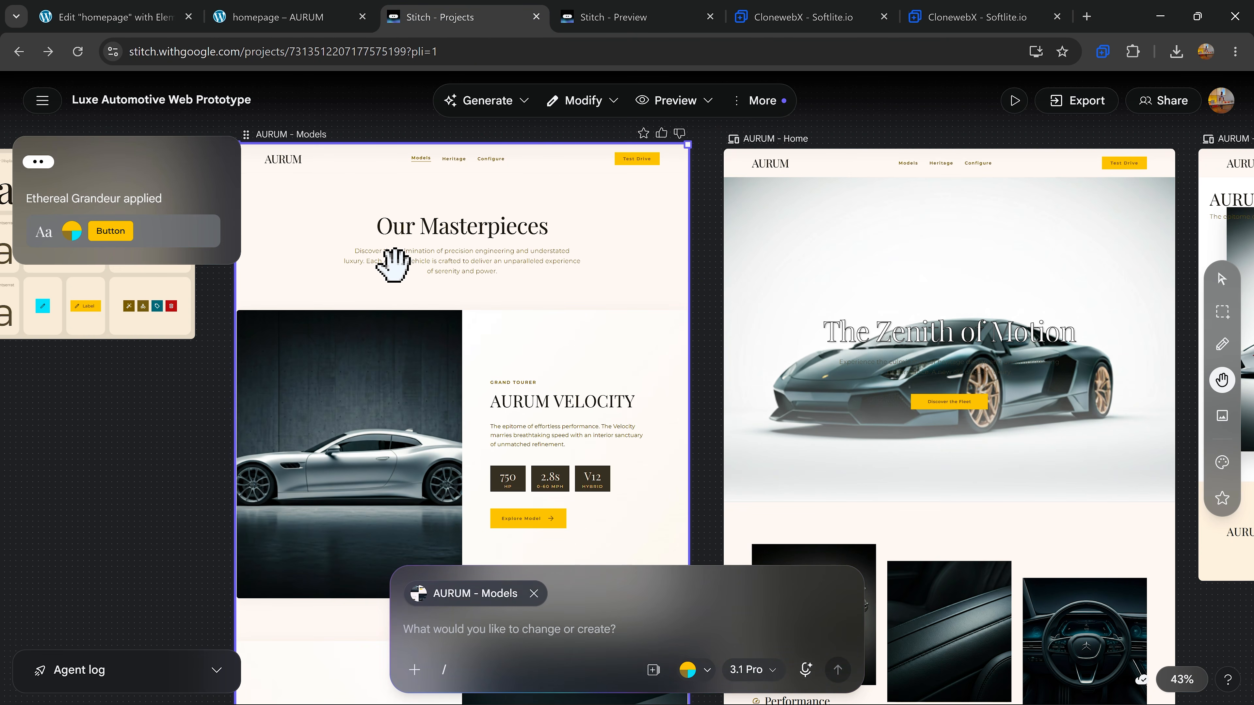
click(98, 17)
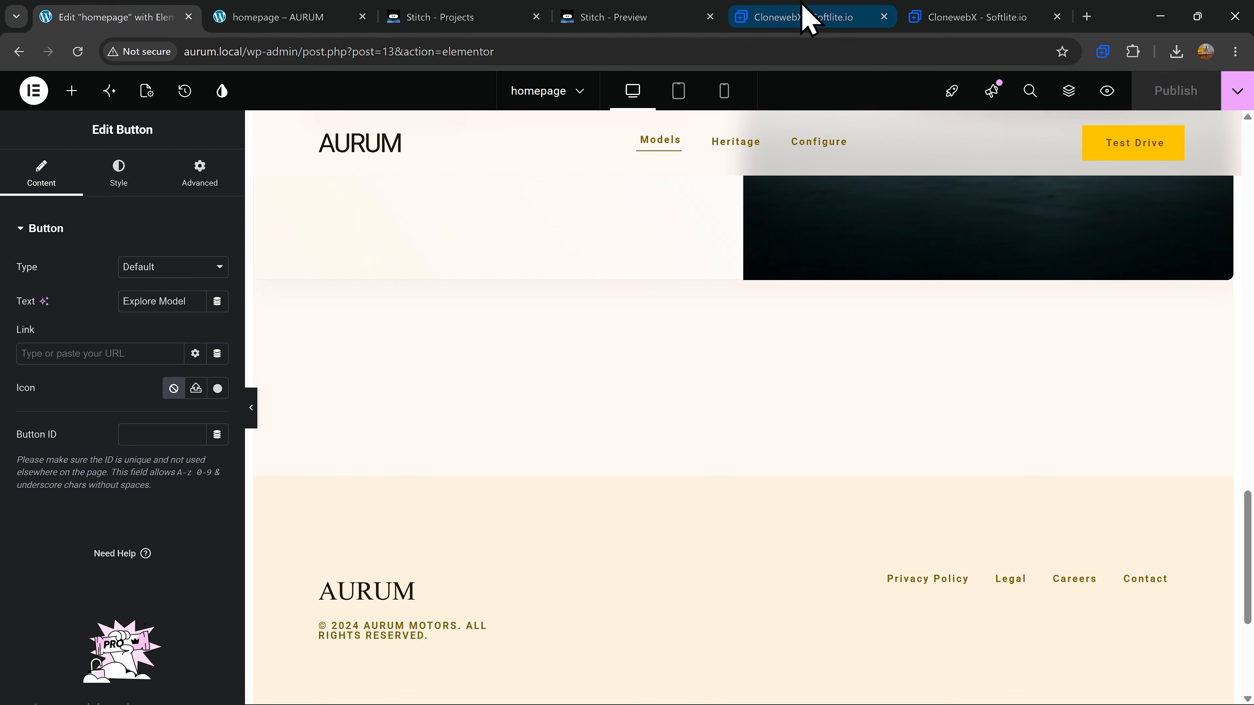
Step: Switch to ClonewebX and examine the price, site allowance and supported output builders of the Free and 30 sites plans on its pricing page
click(807, 18)
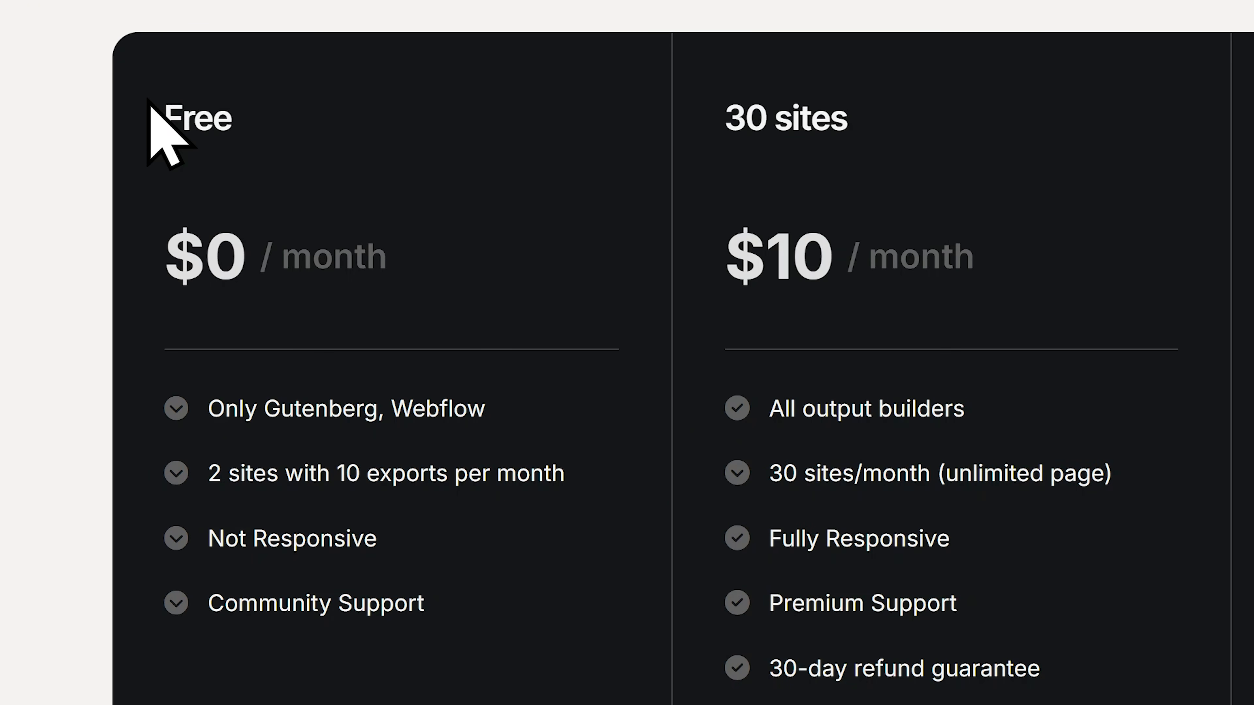
drag(83, 205, 417, 412)
click(147, 347)
drag(502, 417, 266, 414)
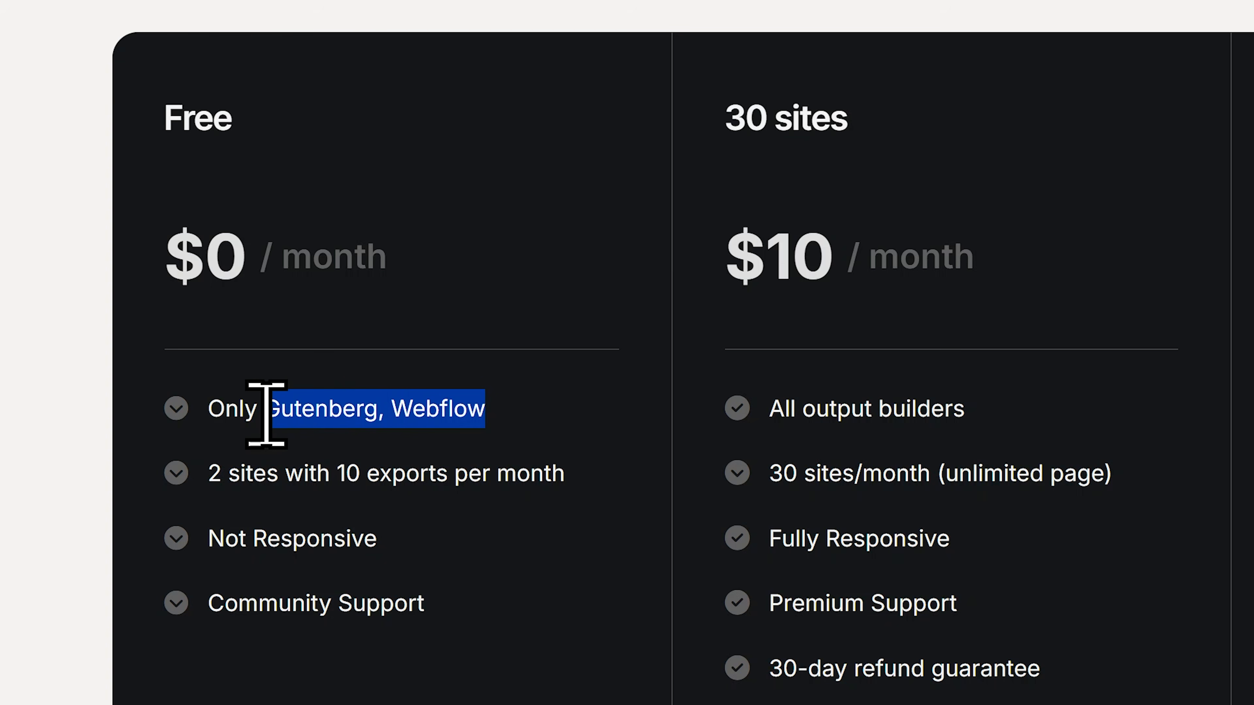
click(267, 414)
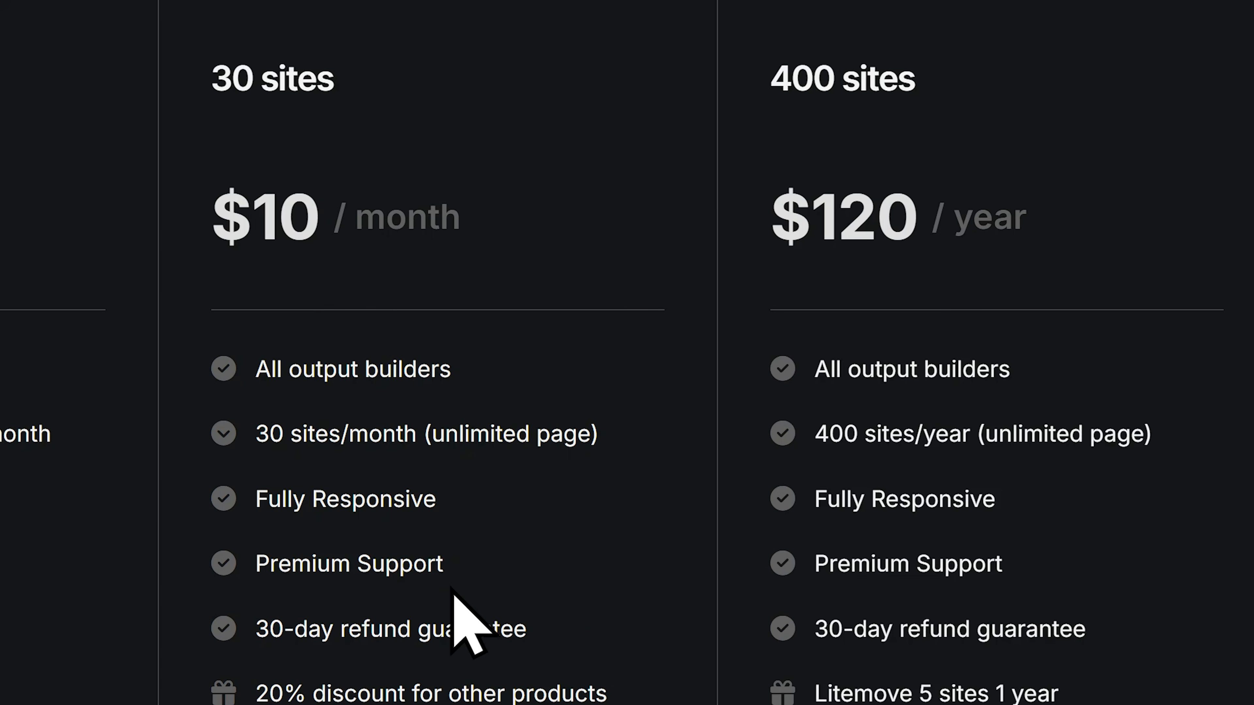
drag(222, 202, 518, 247)
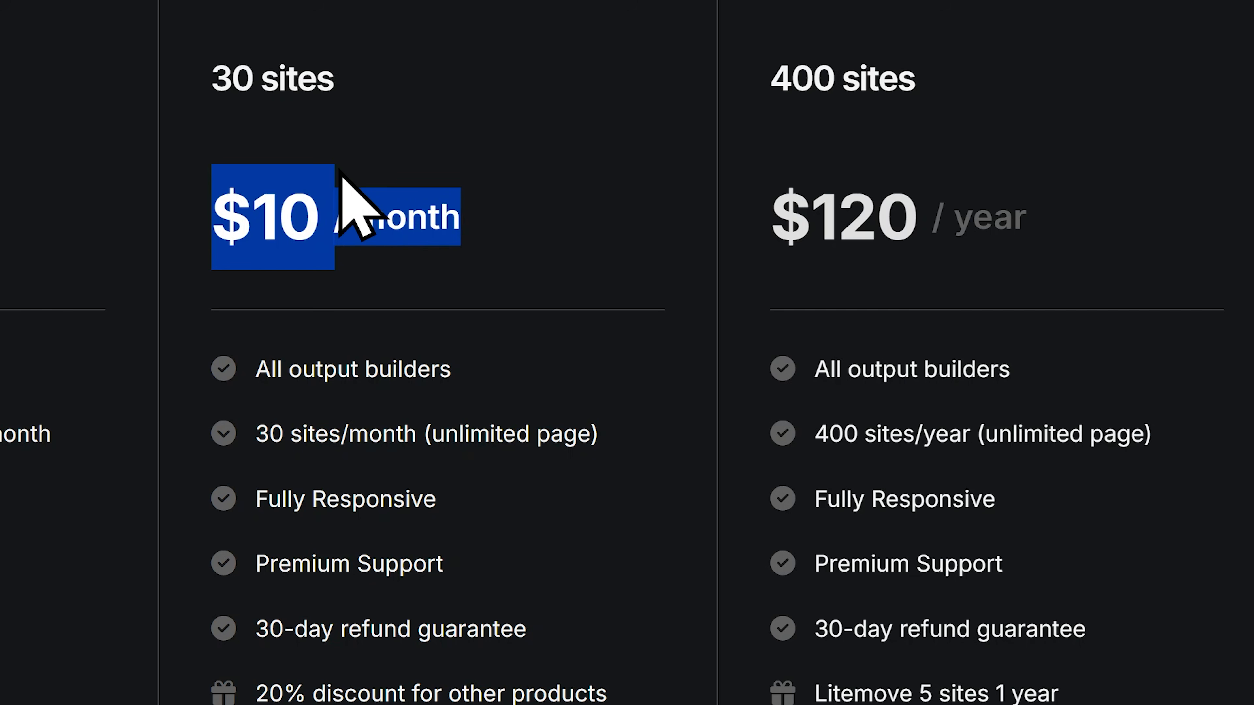
click(214, 79)
drag(213, 79, 336, 82)
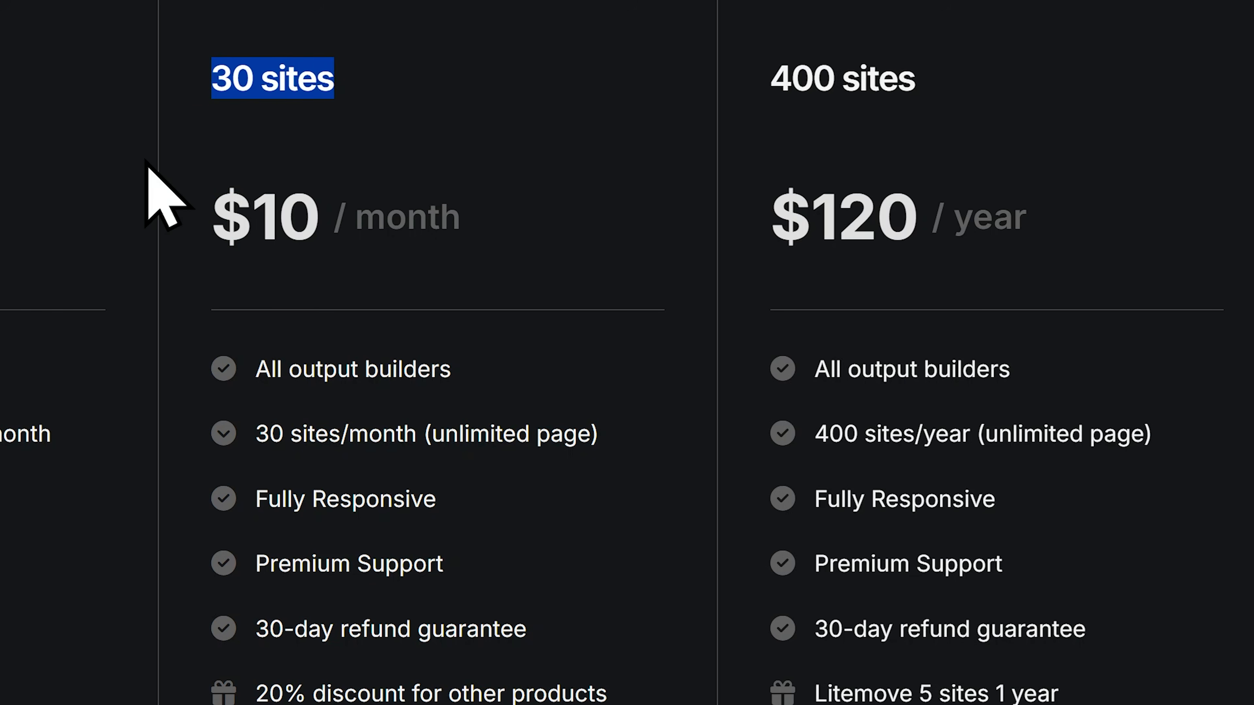
drag(255, 368, 535, 370)
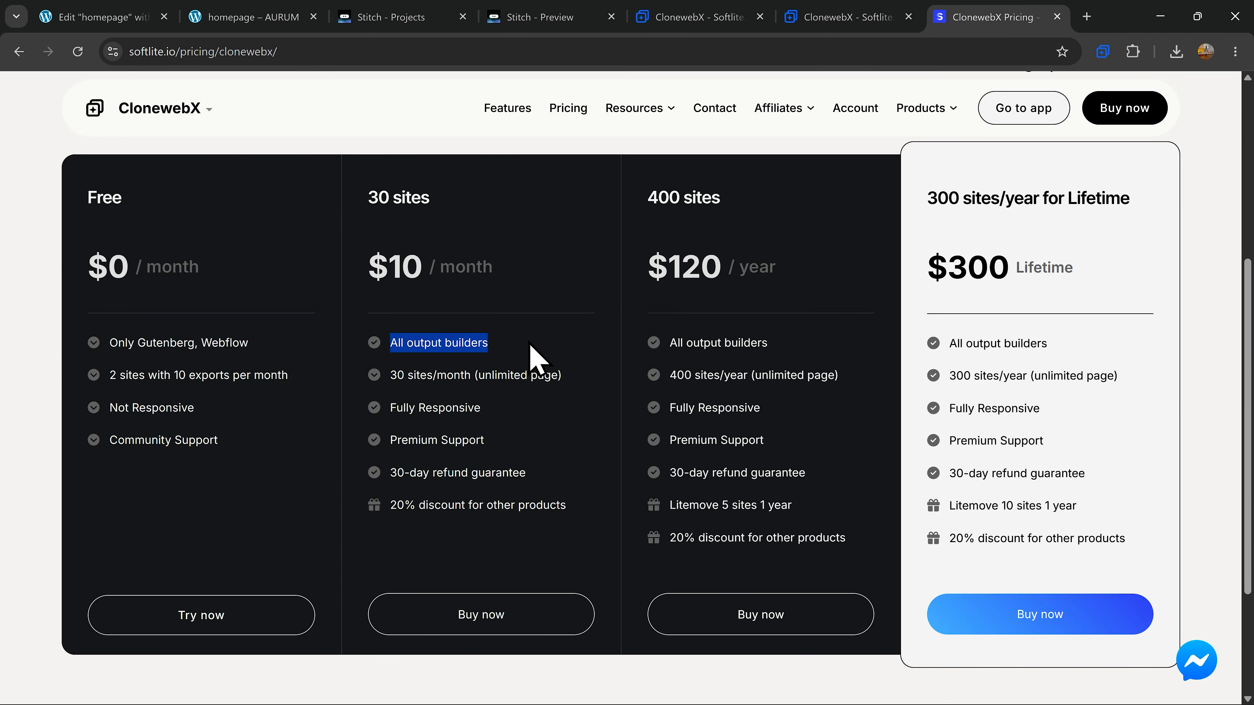
Step: Examine the yearly site allowance, price and output builders of the Lifetime plan
click(821, 415)
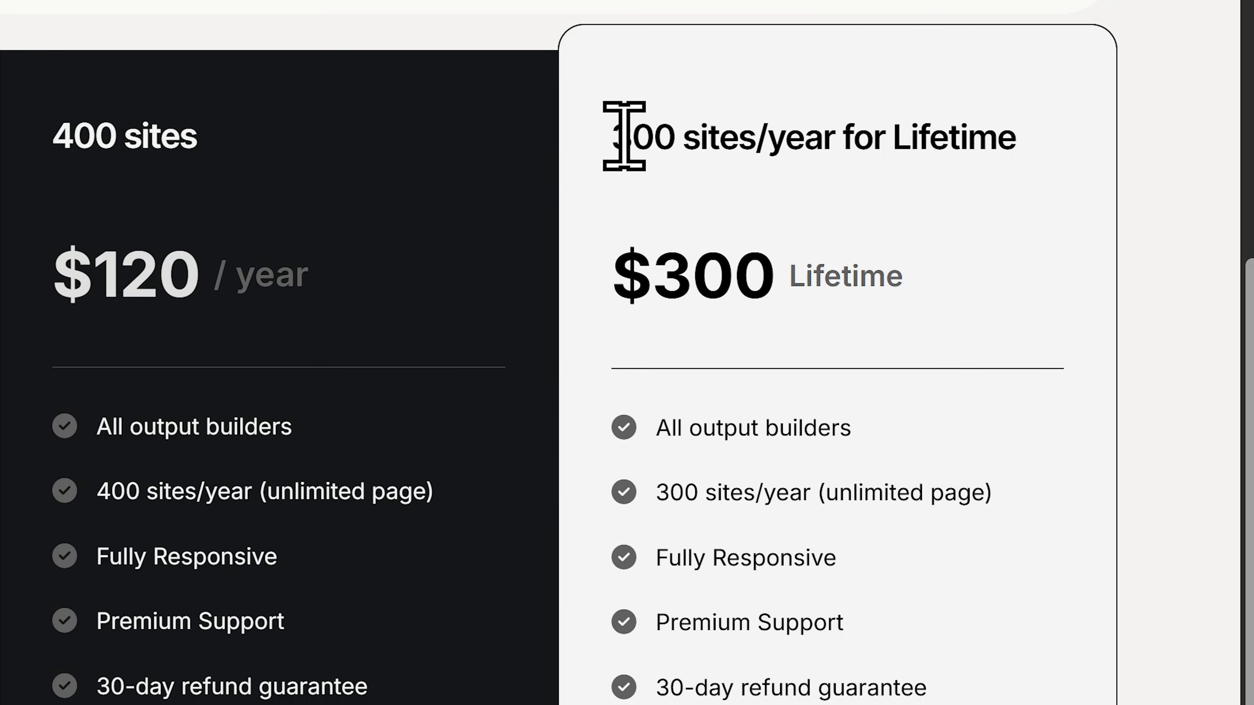
drag(935, 198, 1134, 191)
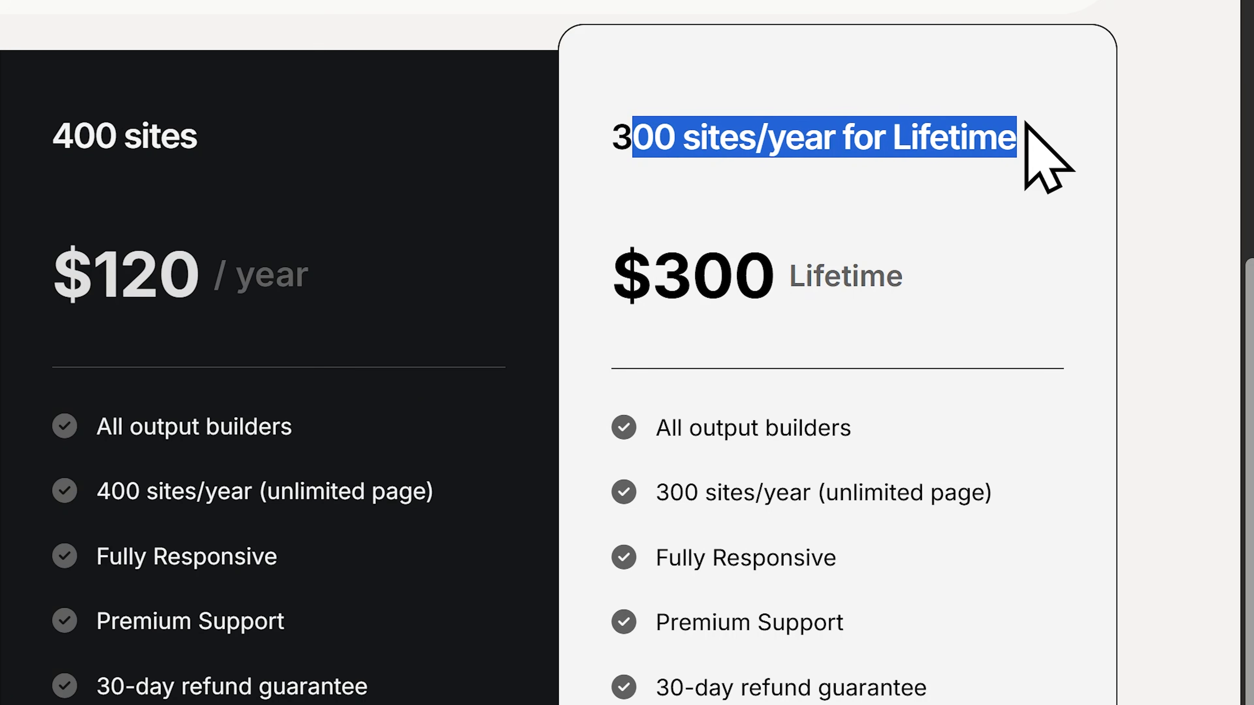
drag(773, 280, 621, 287)
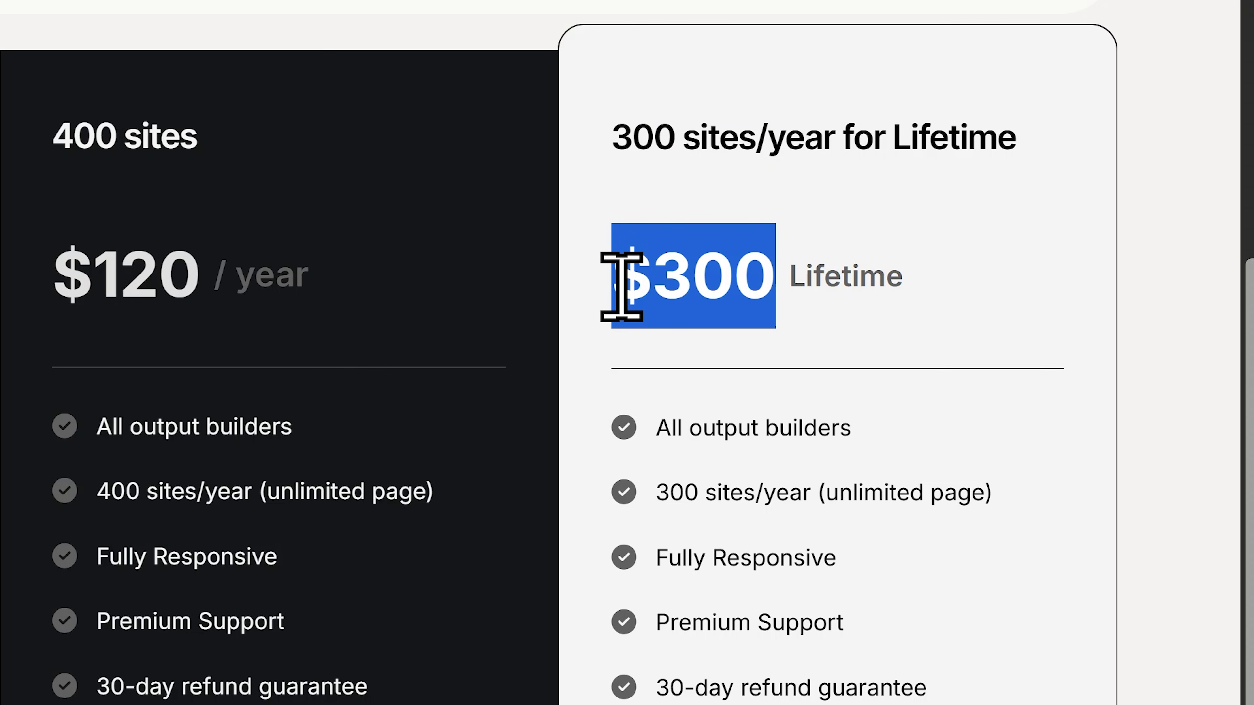
drag(647, 428, 918, 431)
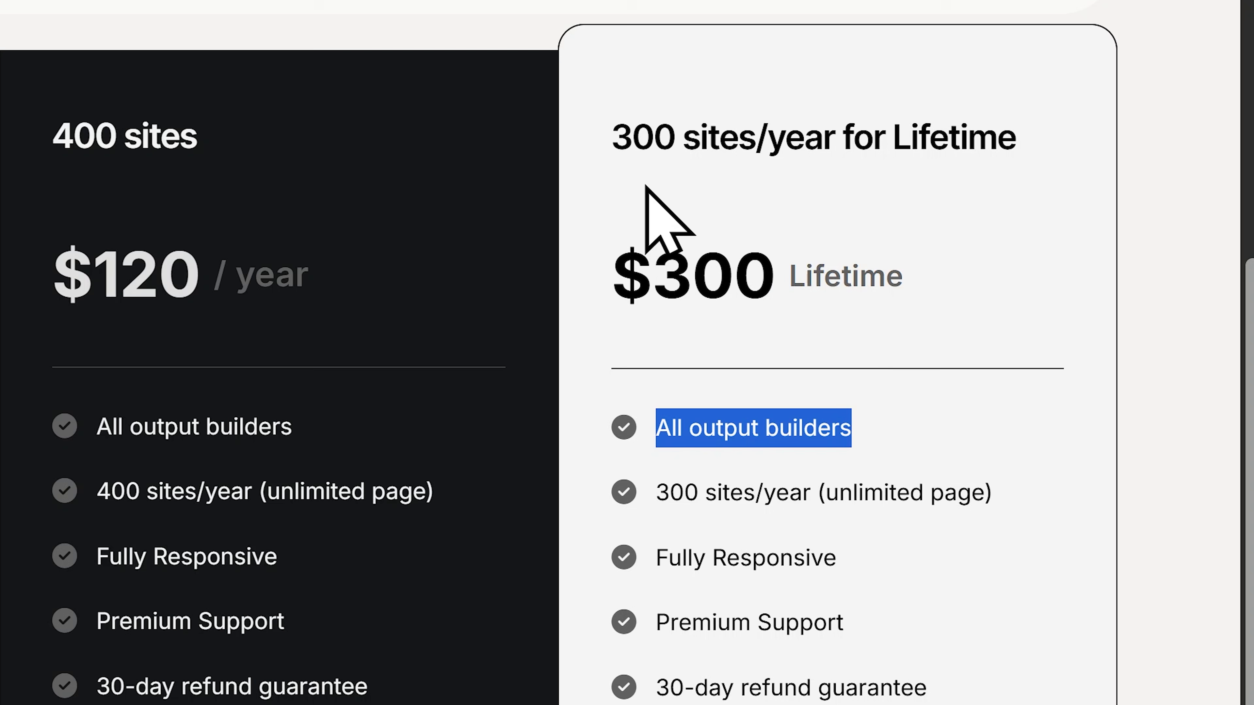
drag(611, 136, 787, 139)
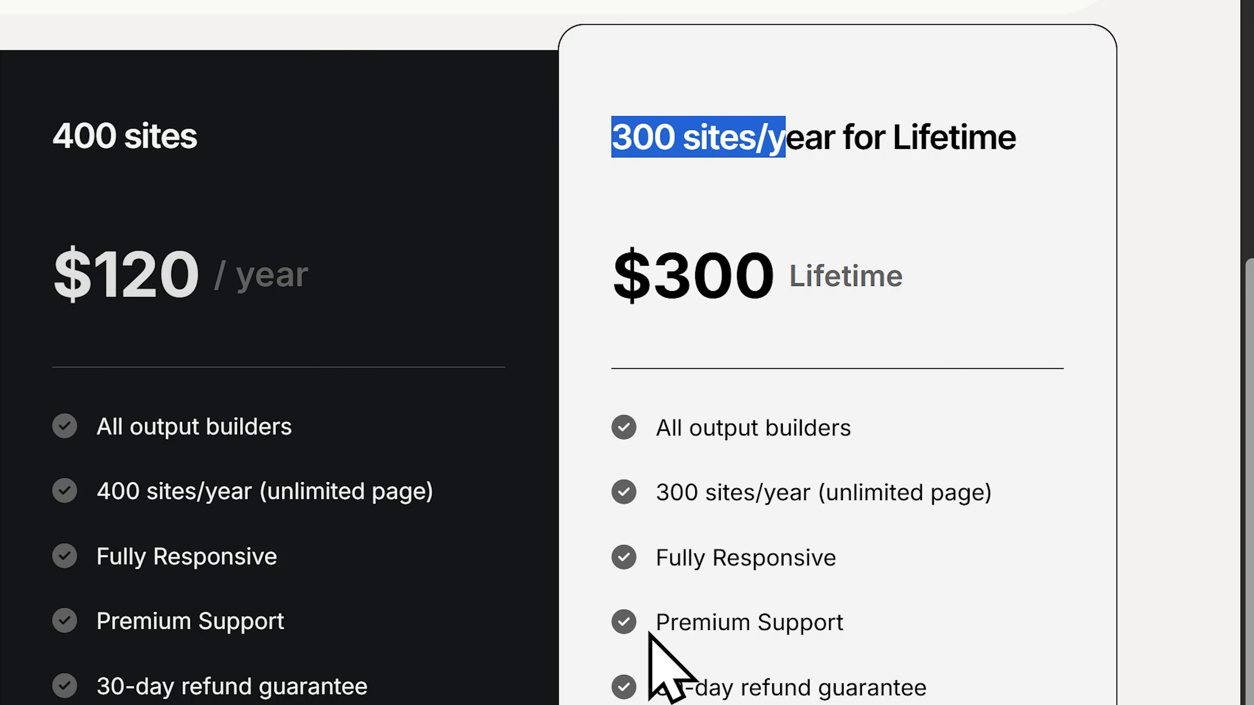